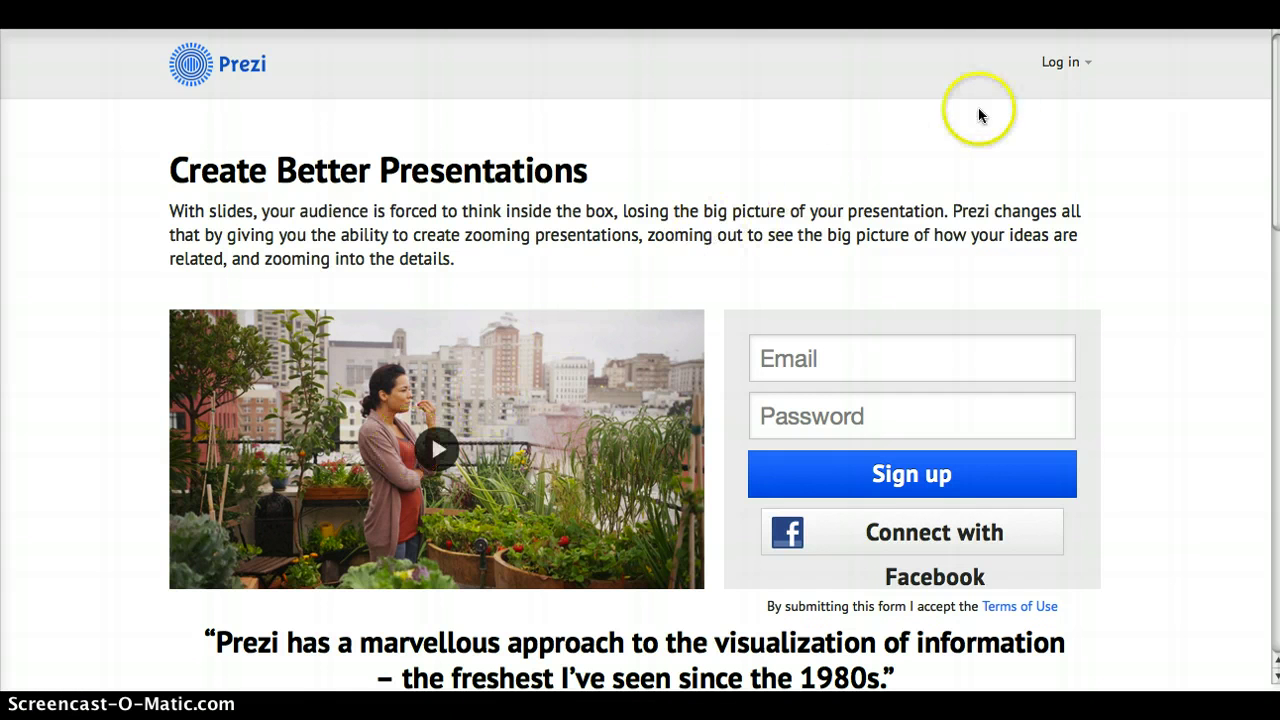
# Step: Log in to the Prezi account with the pre-filled credentials and start a new prezi
pyautogui.click(1064, 62)
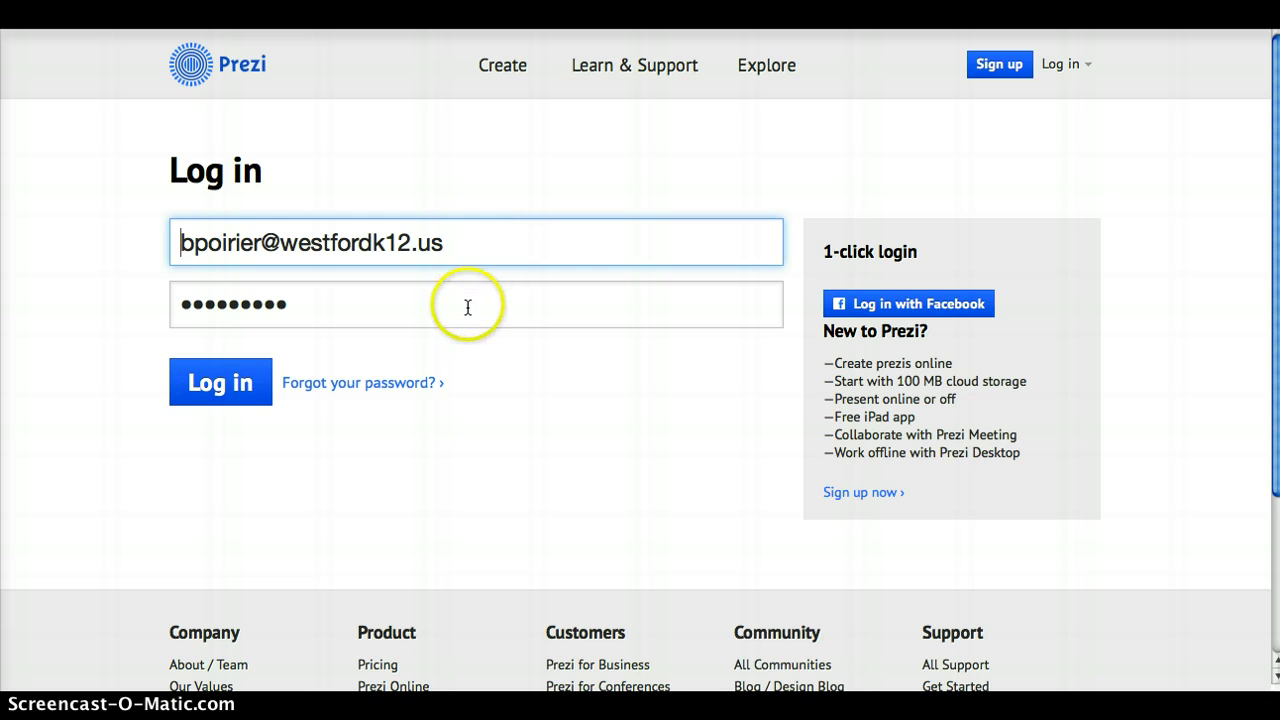
pyautogui.click(244, 376)
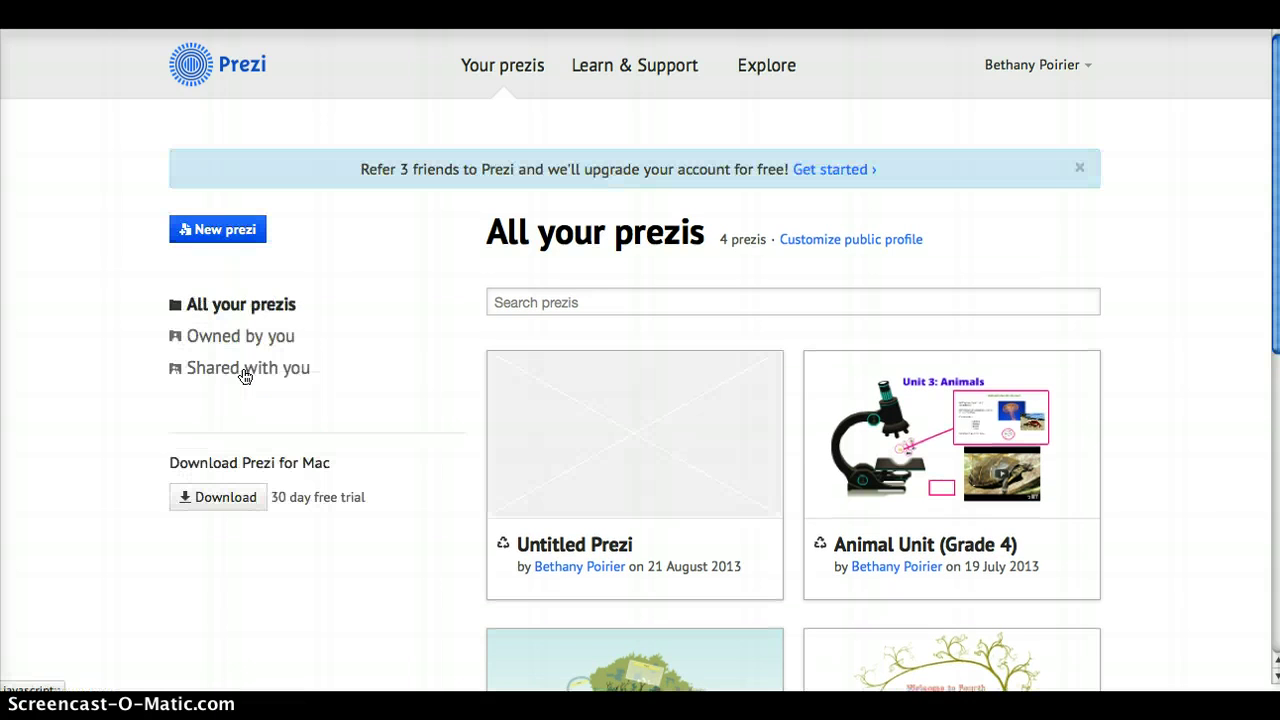
pyautogui.moveTo(885, 455)
pyautogui.click(224, 233)
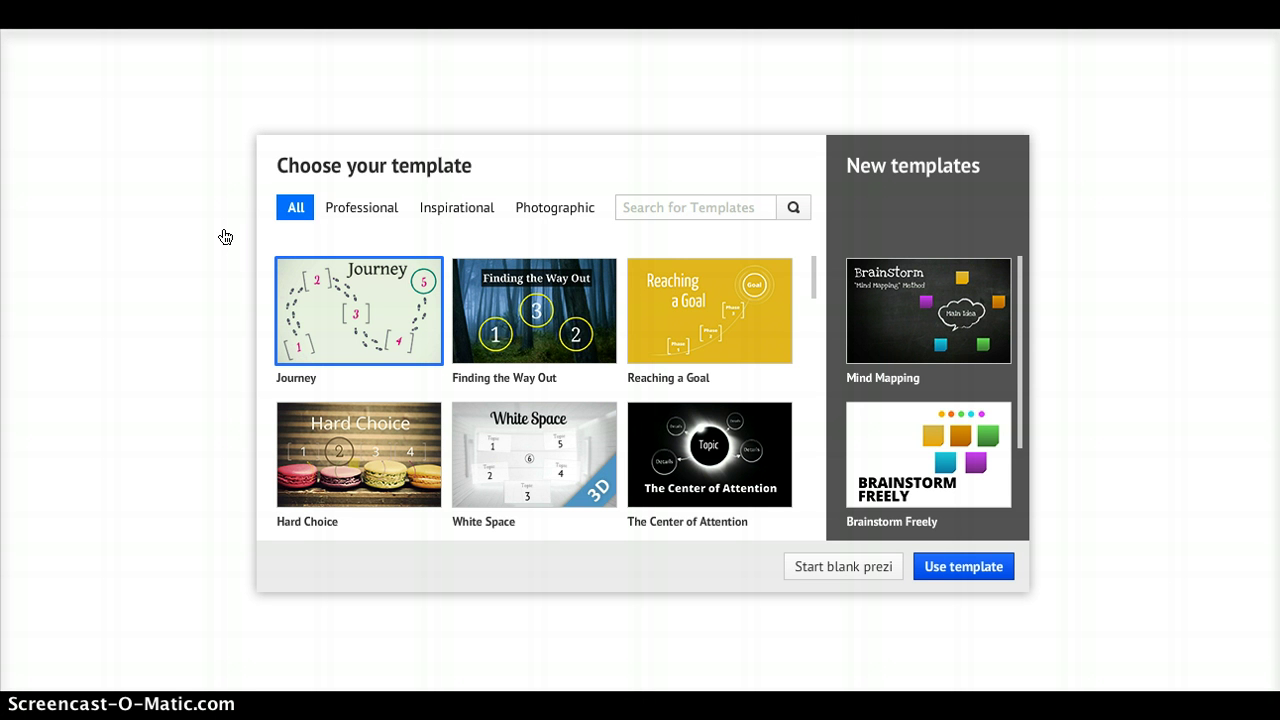
# Step: Browse the available templates and create the prezi from the "Finding the Way Out" template
pyautogui.scroll(-5, 697, 295)
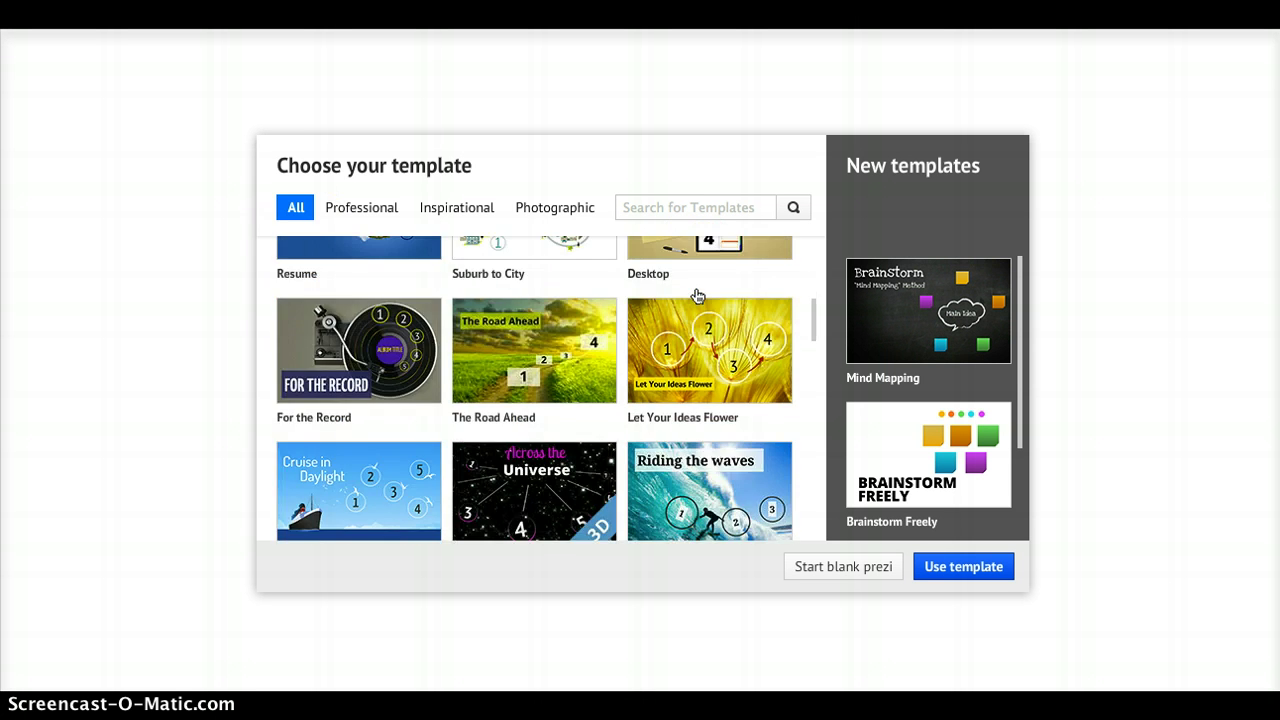
pyautogui.scroll(-2, 697, 295)
pyautogui.scroll(2, 697, 295)
pyautogui.scroll(-4, 697, 295)
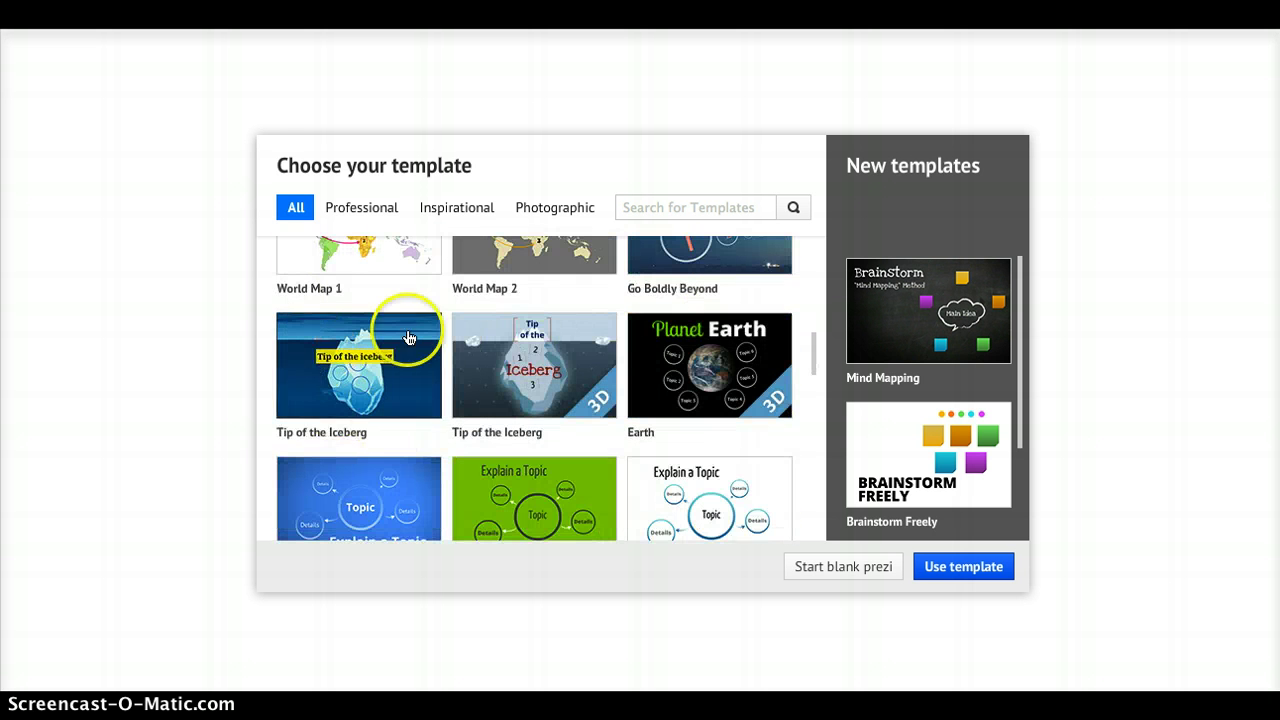
pyautogui.scroll(-3, 760, 345)
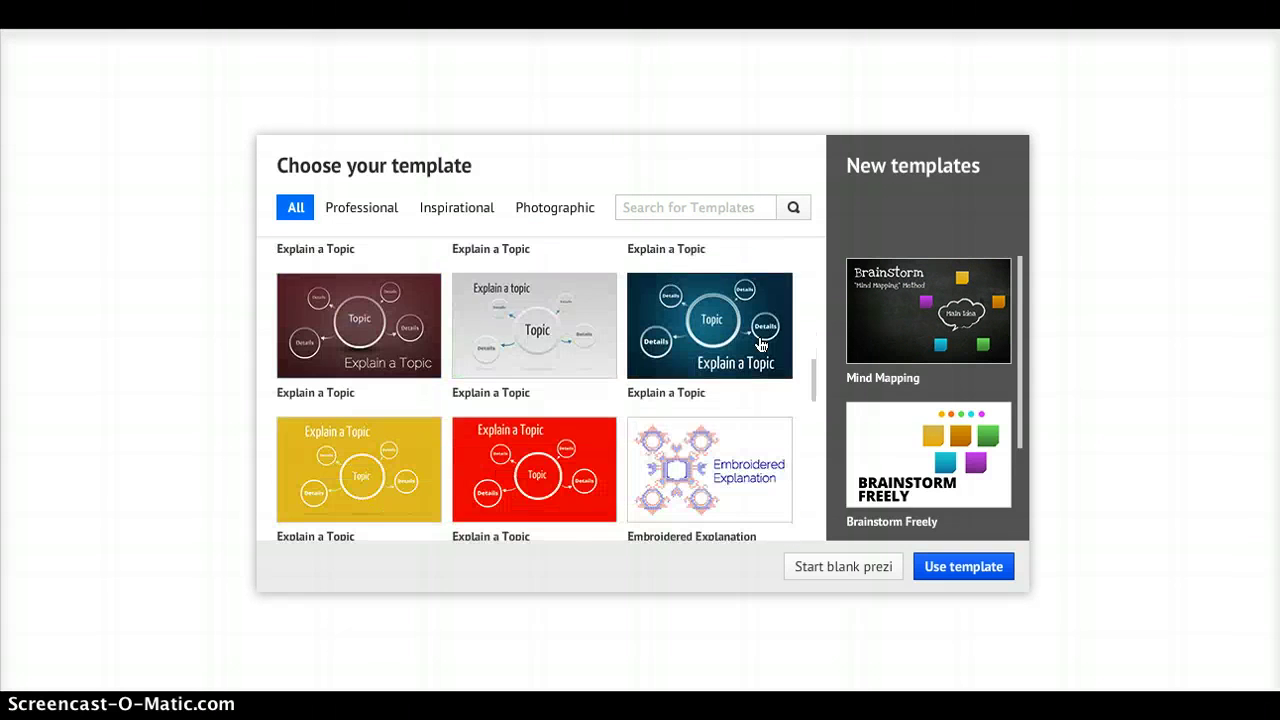
pyautogui.scroll(-3, 760, 345)
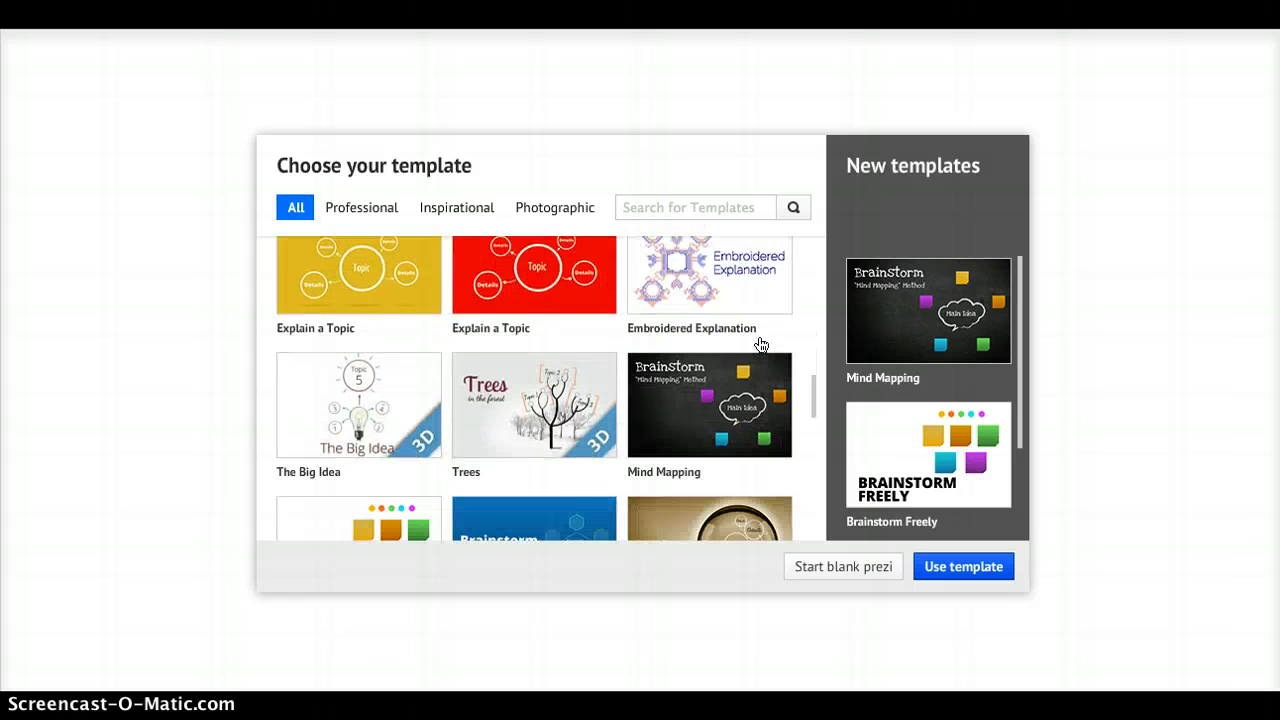
pyautogui.scroll(15, 760, 345)
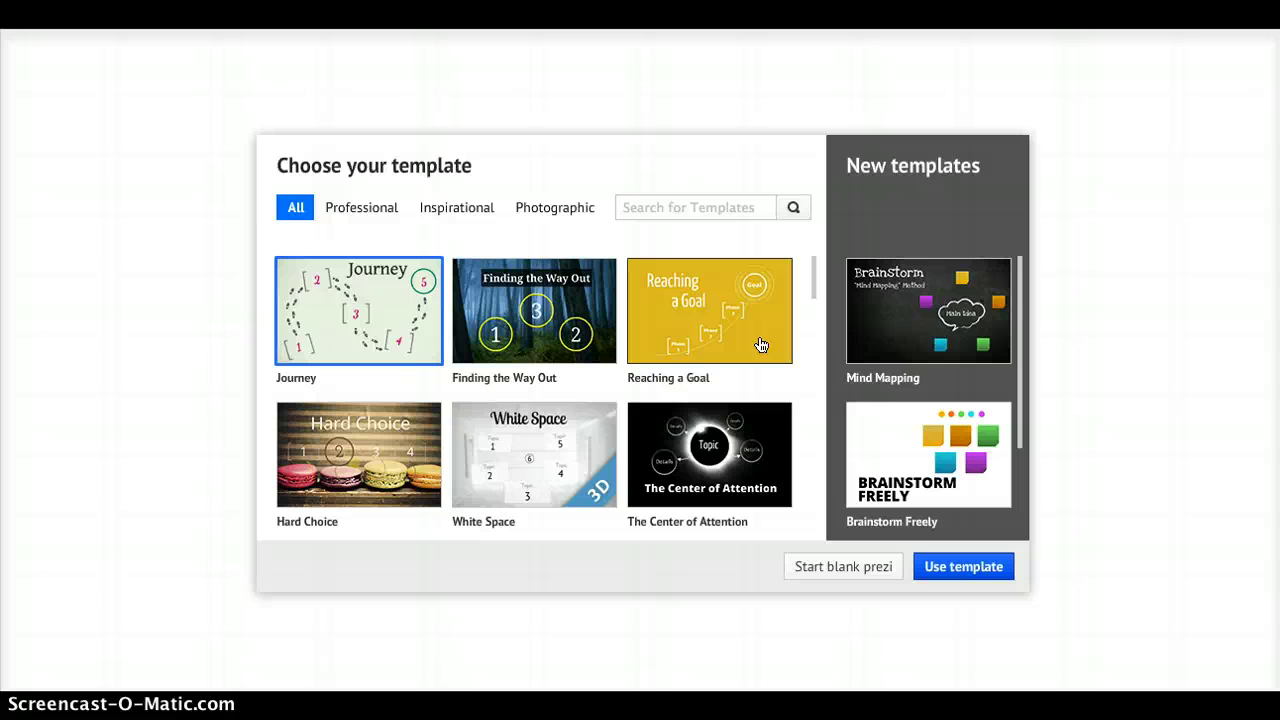
pyautogui.click(548, 303)
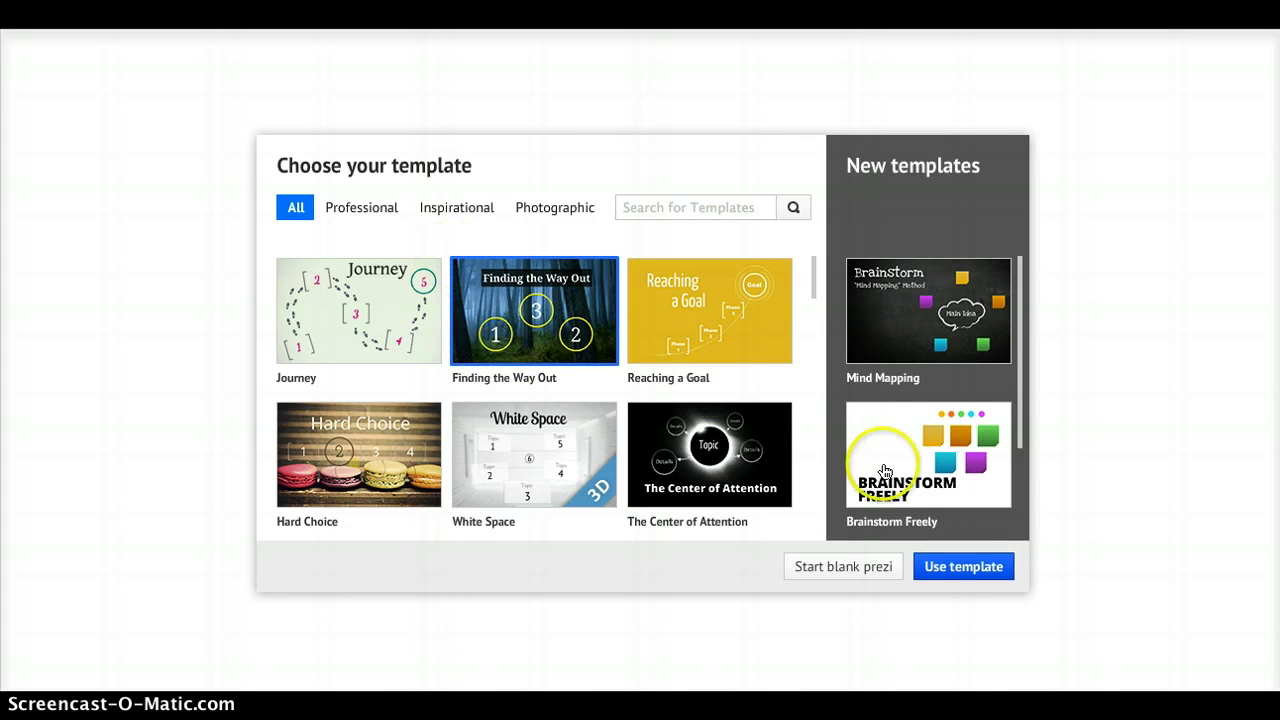
pyautogui.click(959, 574)
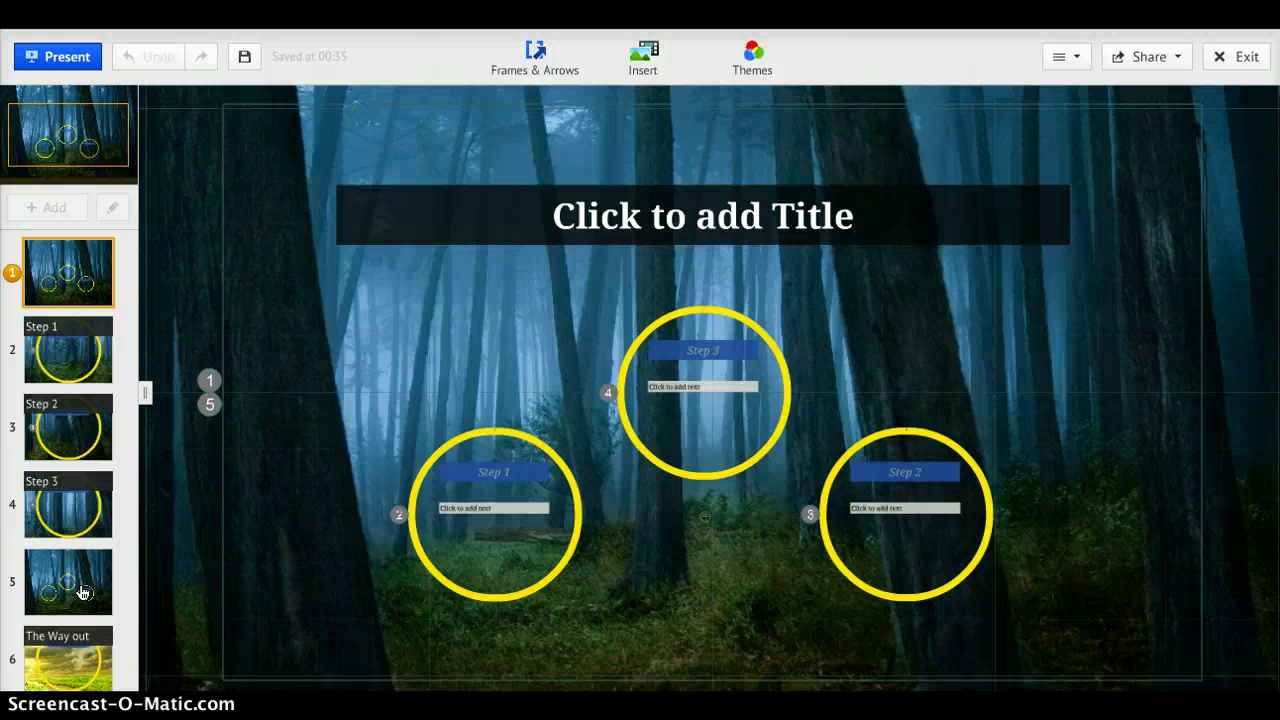
# Step: Shift the Step 1 and Step 2 circles left and the Step 3 circle up-left, making room for another circle
pyautogui.moveTo(83, 592); pyautogui.dragTo(368, 450)
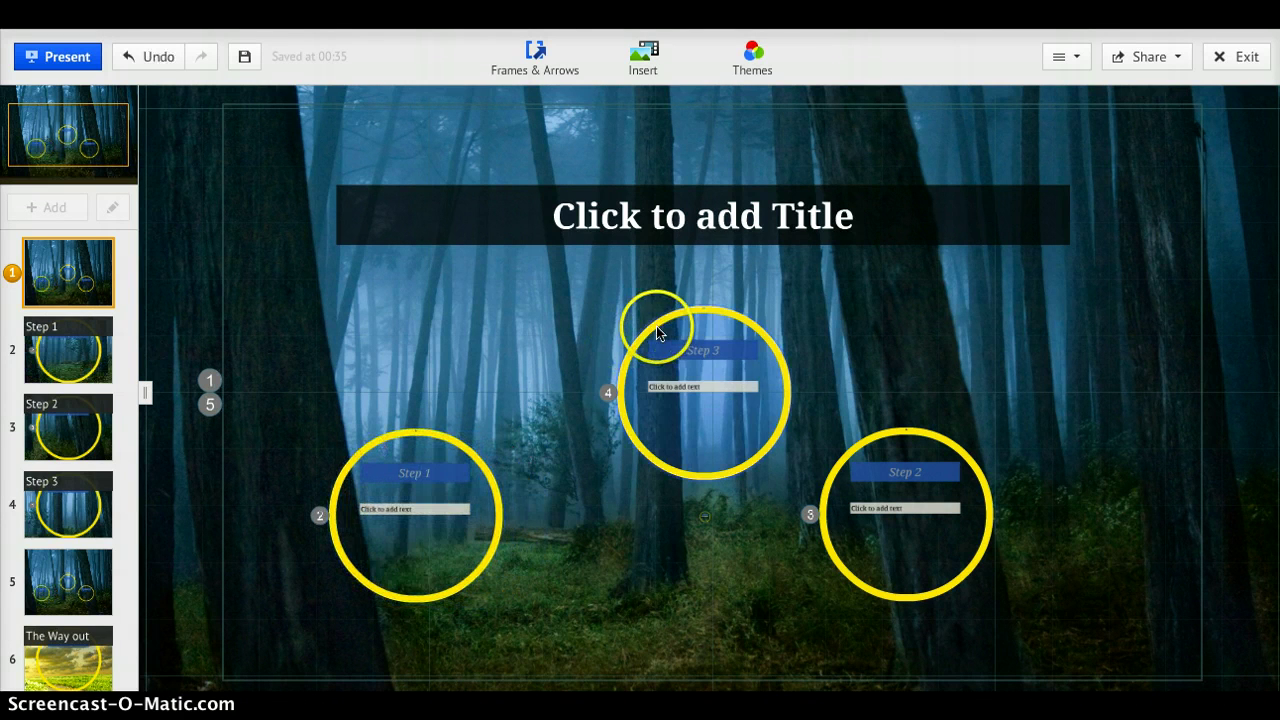
pyautogui.moveTo(656, 326); pyautogui.dragTo(557, 288)
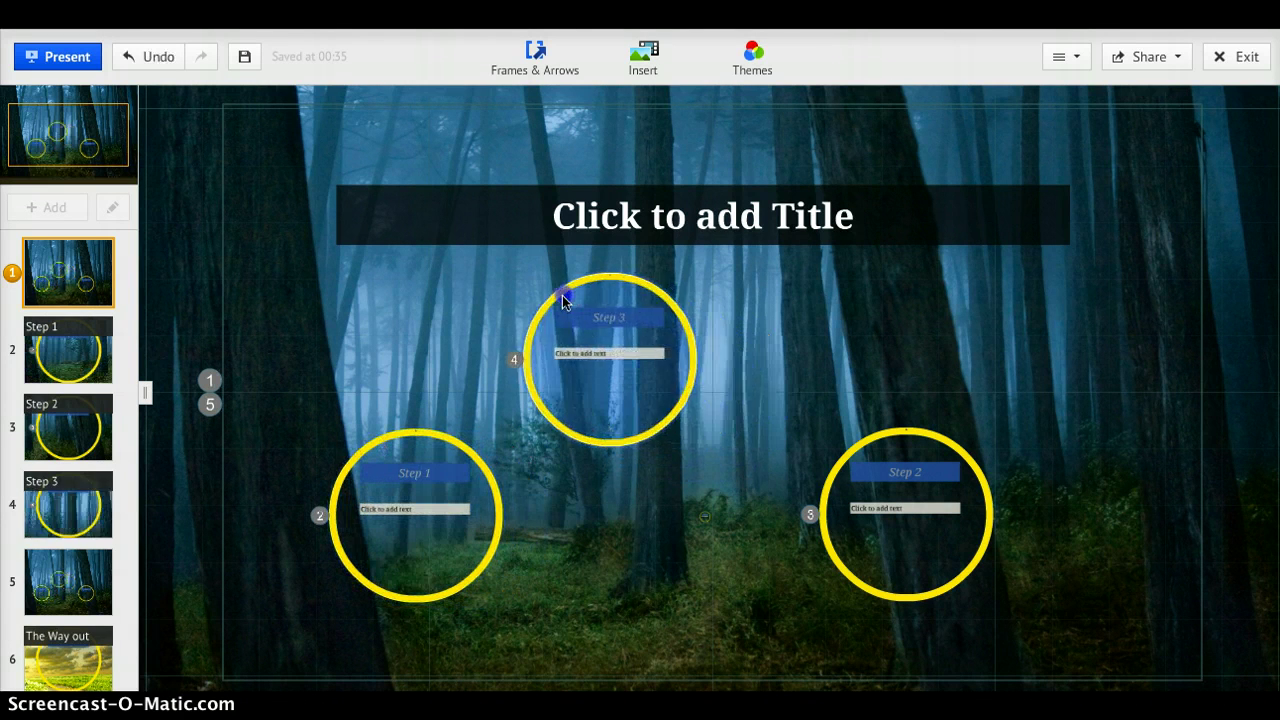
pyautogui.click(892, 430)
pyautogui.moveTo(890, 437); pyautogui.dragTo(793, 455)
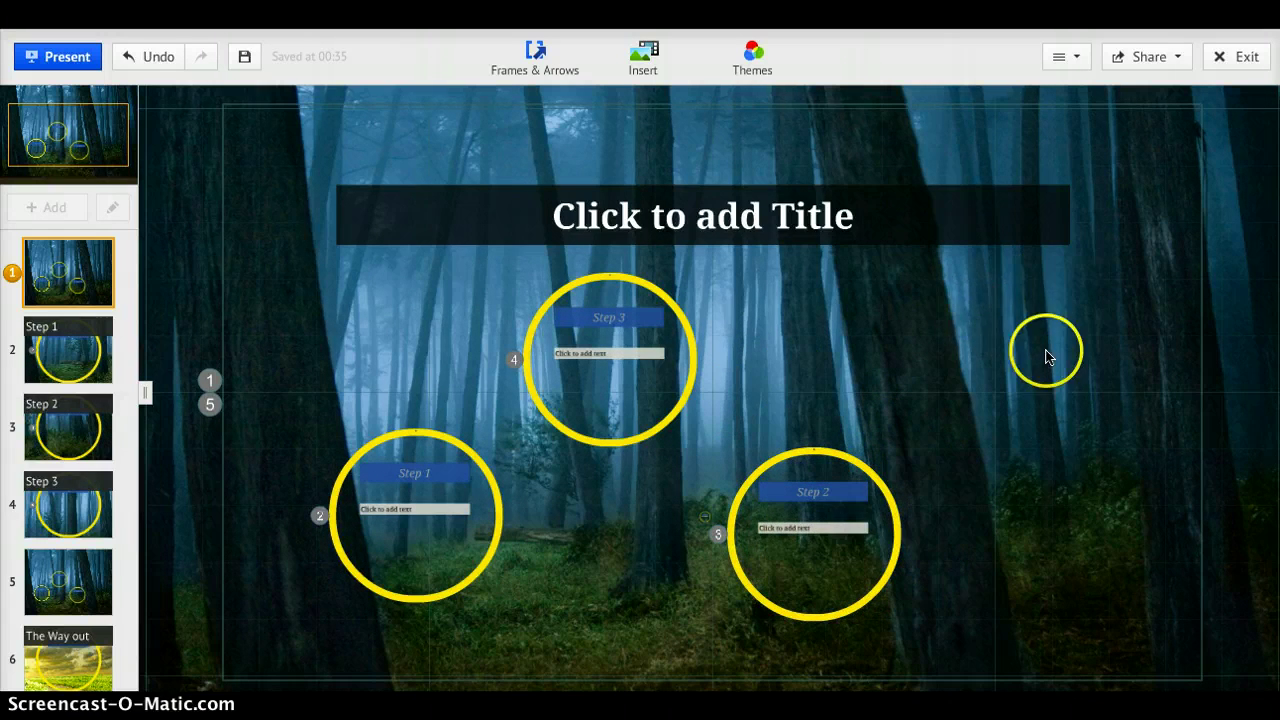
pyautogui.click(944, 318)
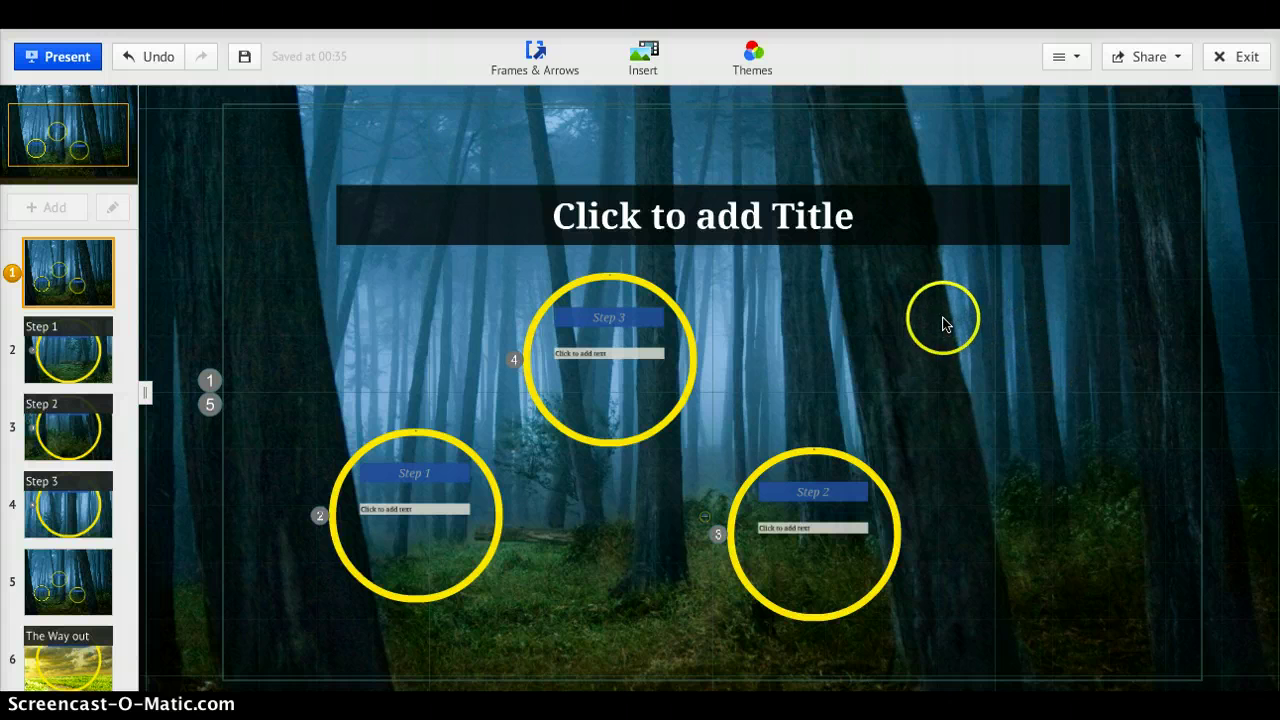
# Step: Draw a circle frame of matching size right of the Step 3 circle, above and right of Step 2, and nudge it into line
pyautogui.click(560, 70)
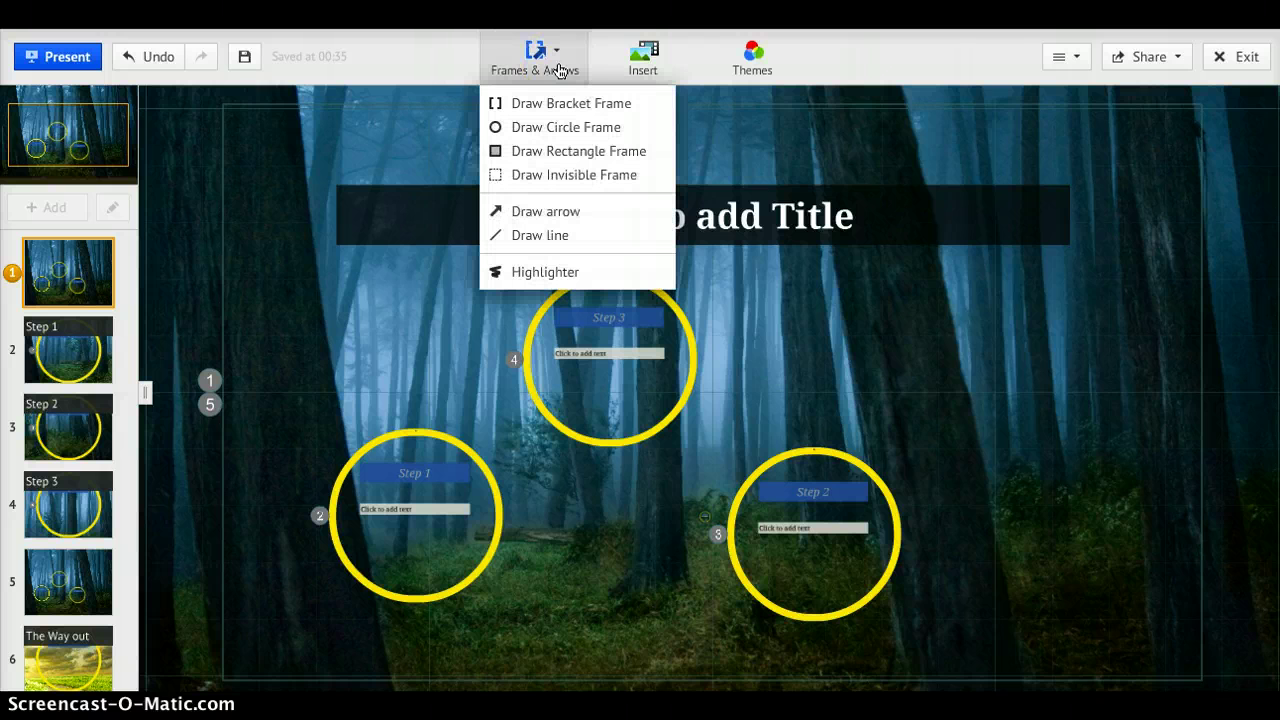
pyautogui.click(565, 129)
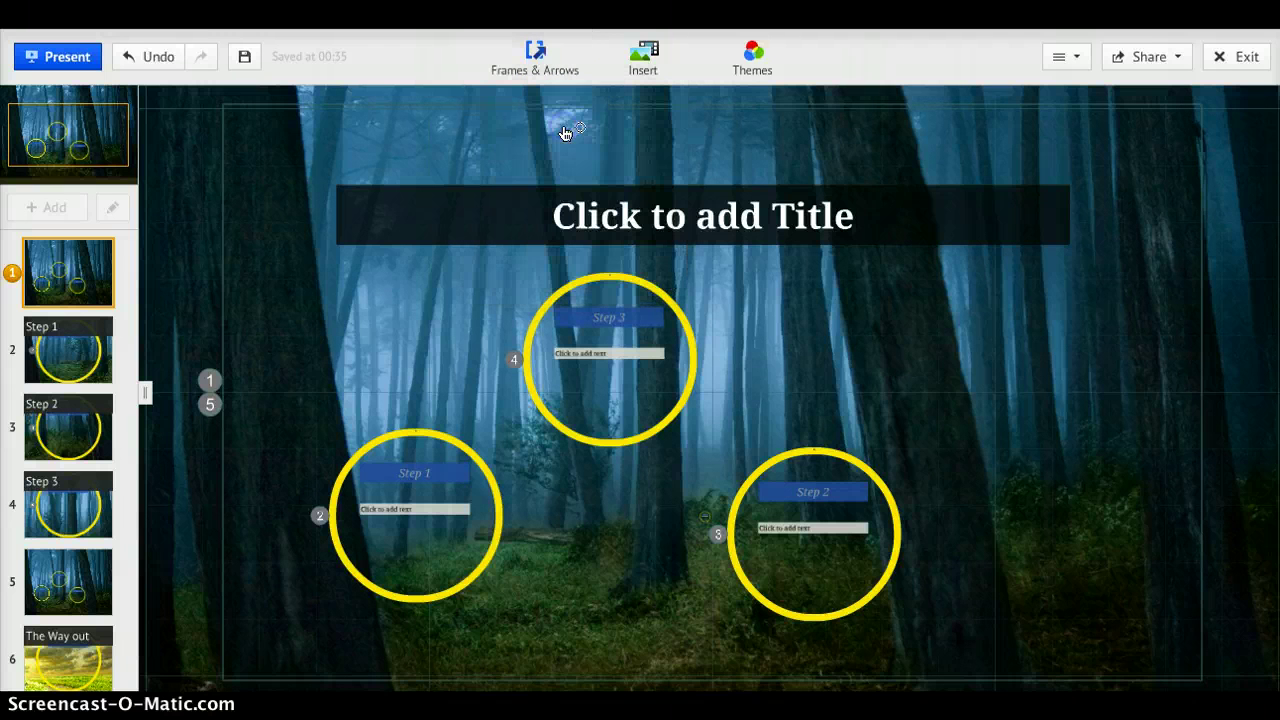
pyautogui.click(913, 295)
pyautogui.moveTo(913, 295); pyautogui.dragTo(1025, 430)
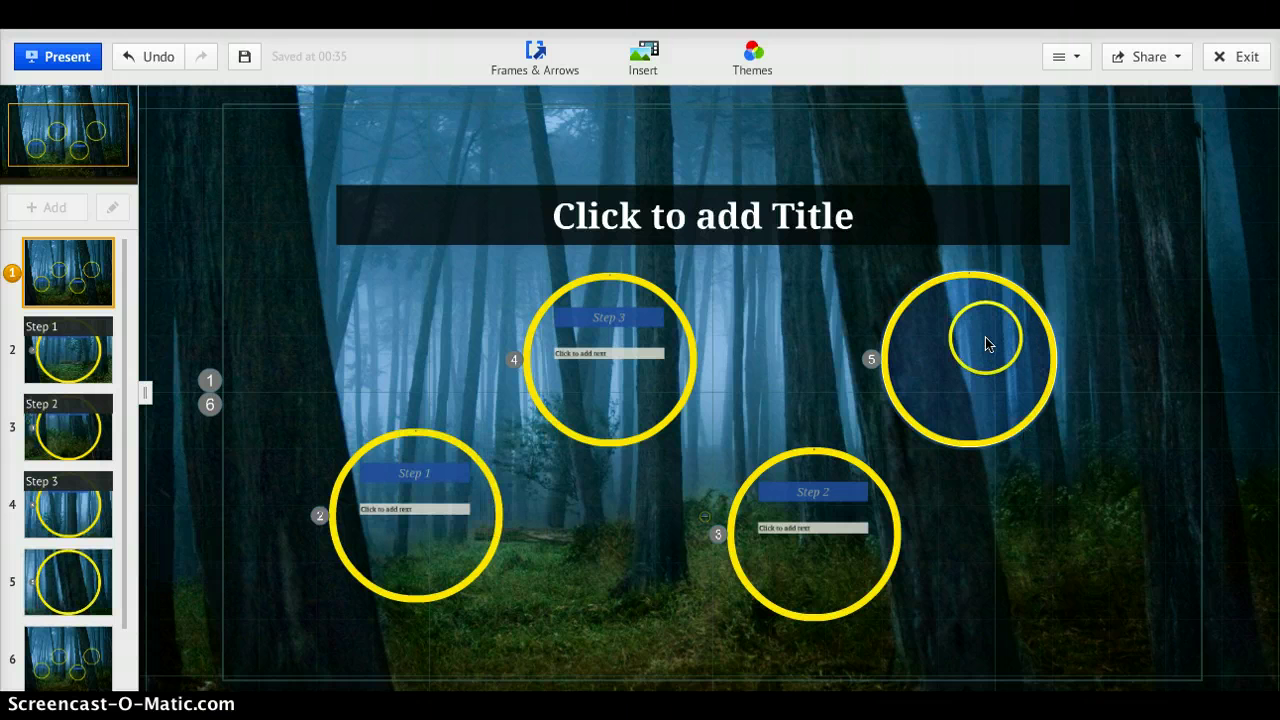
pyautogui.moveTo(985, 337); pyautogui.dragTo(981, 334)
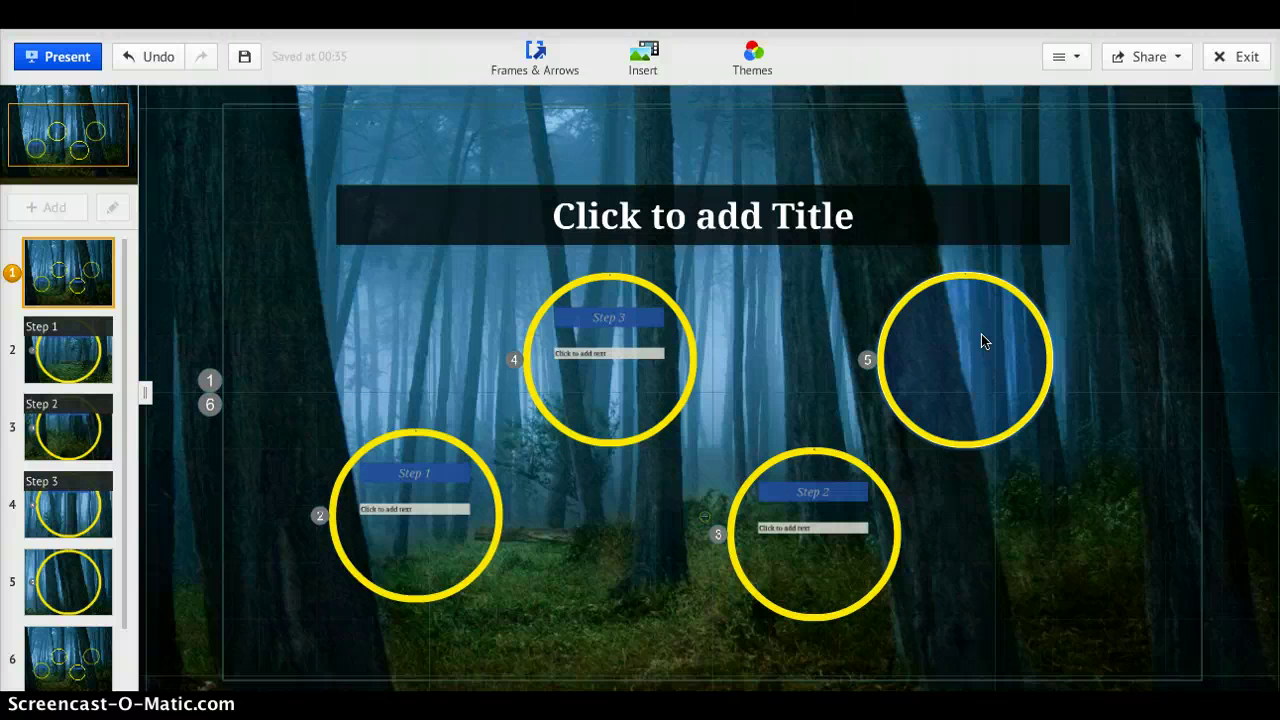
# Step: Enter "Northern Spotted Owl" as the presentation title in the title placeholder
pyautogui.click(840, 213)
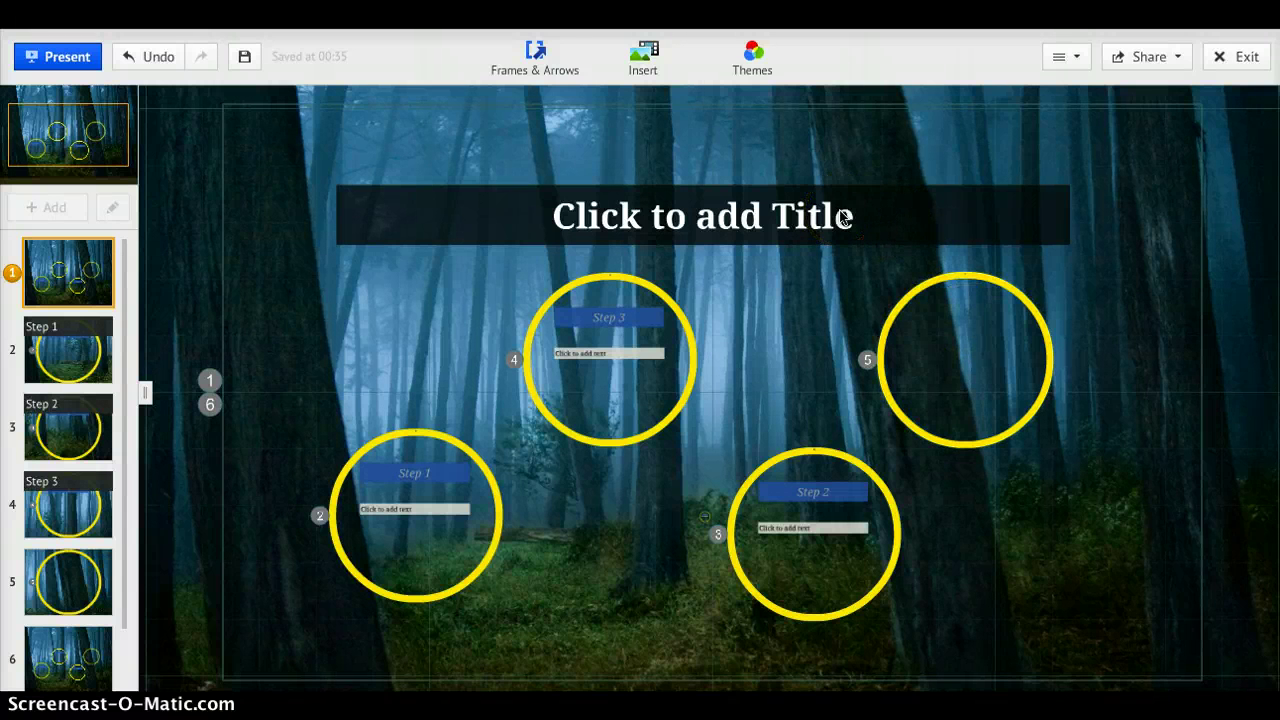
pyautogui.click(873, 218)
pyautogui.click(872, 218)
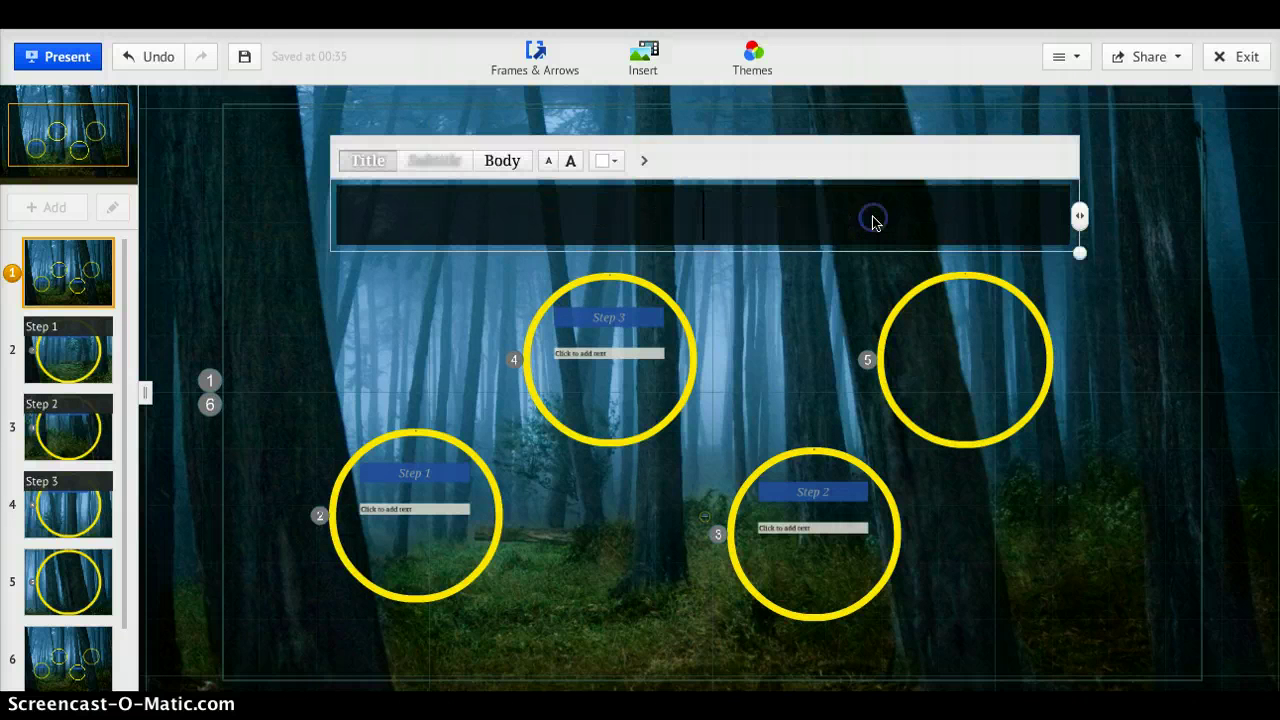
pyautogui.write('No')
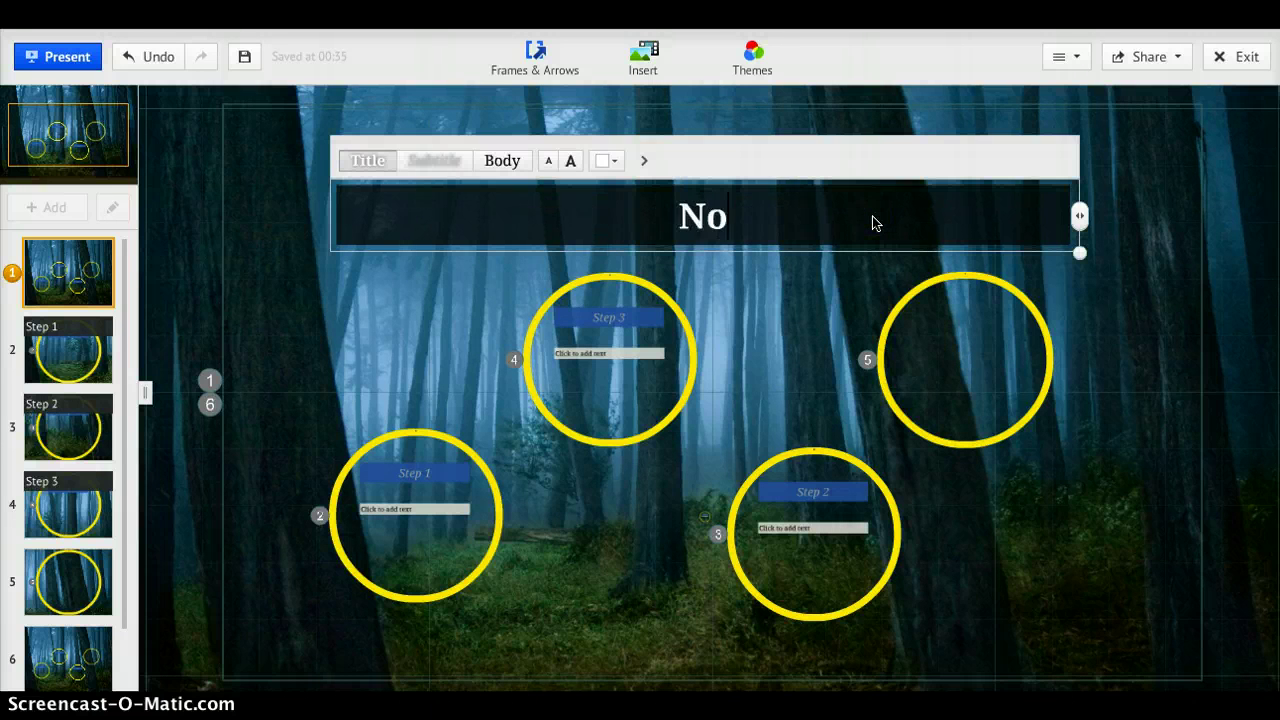
pyautogui.write('rthern Spo')
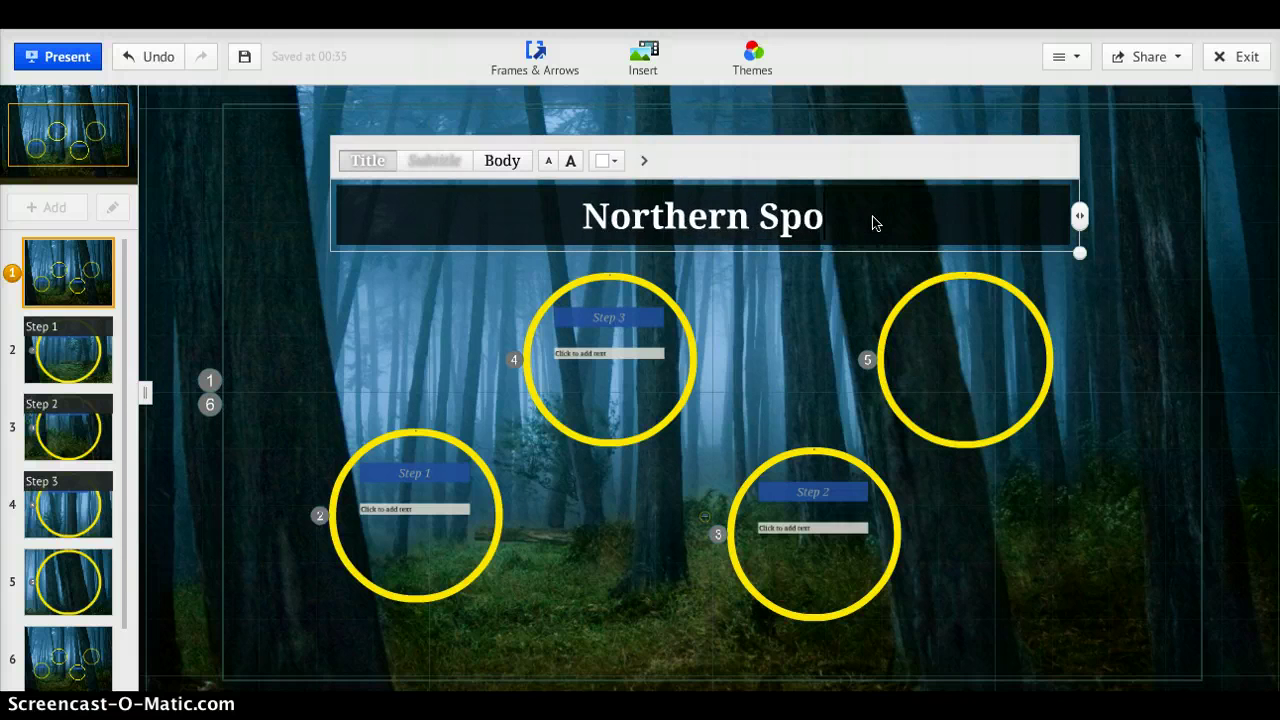
pyautogui.write('tted Owl')
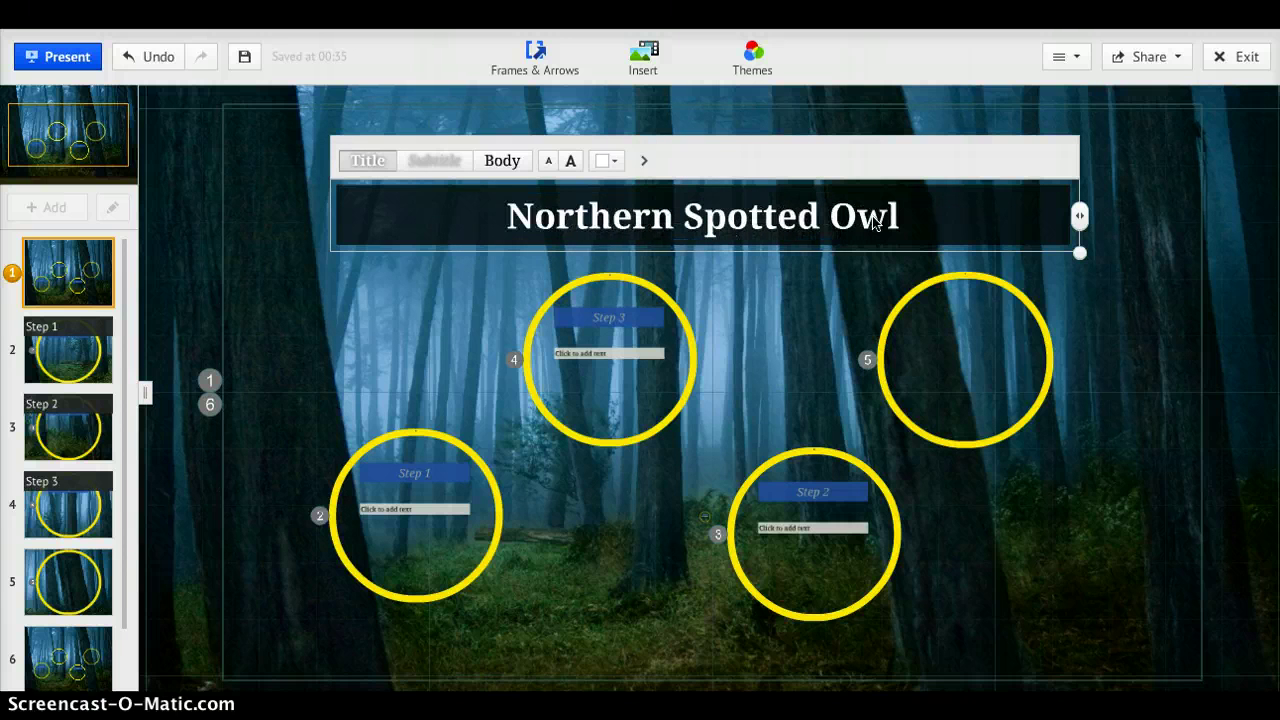
pyautogui.click(976, 228)
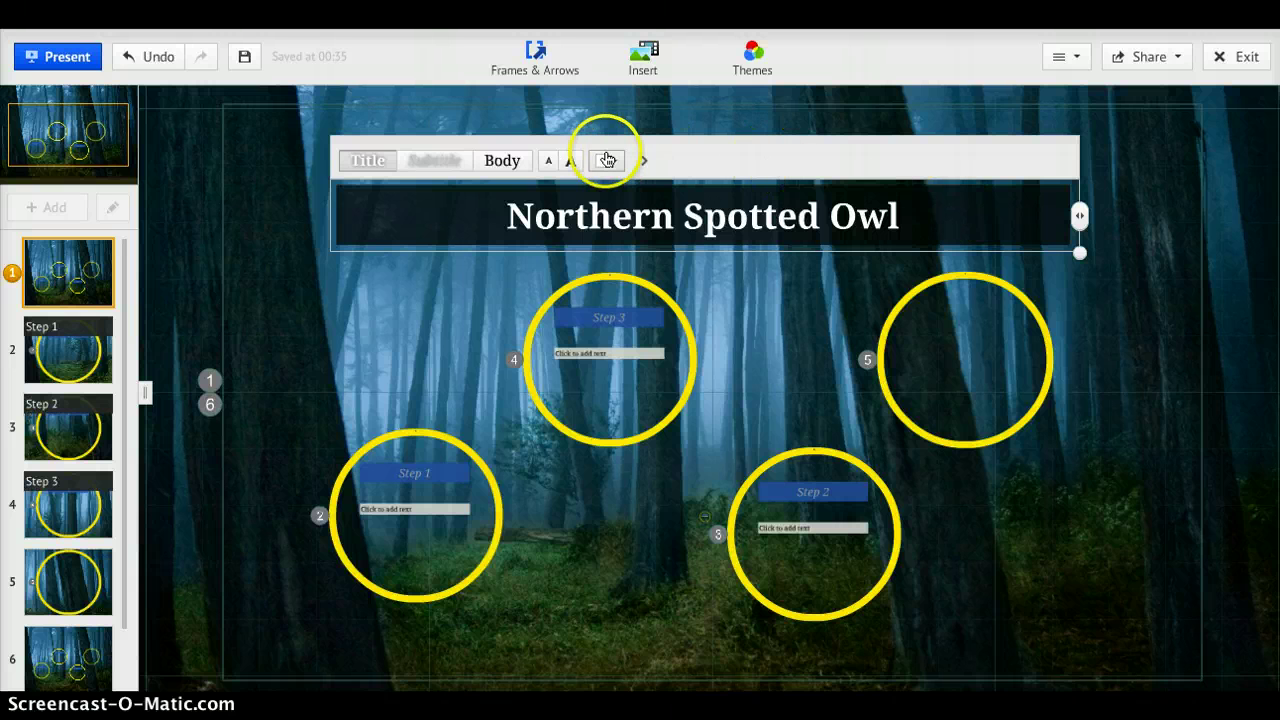
# Step: Try a larger size and a red colour on the title text, restoring the smaller size and white
pyautogui.click(572, 160)
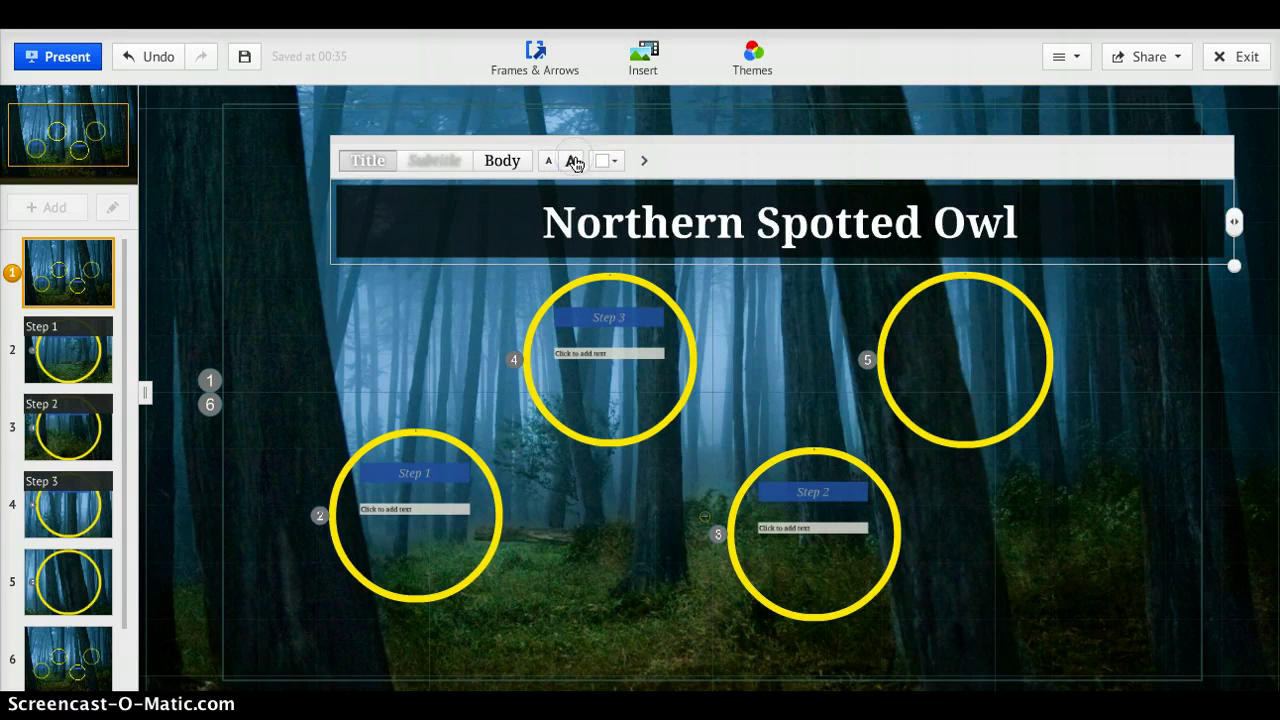
pyautogui.click(546, 162)
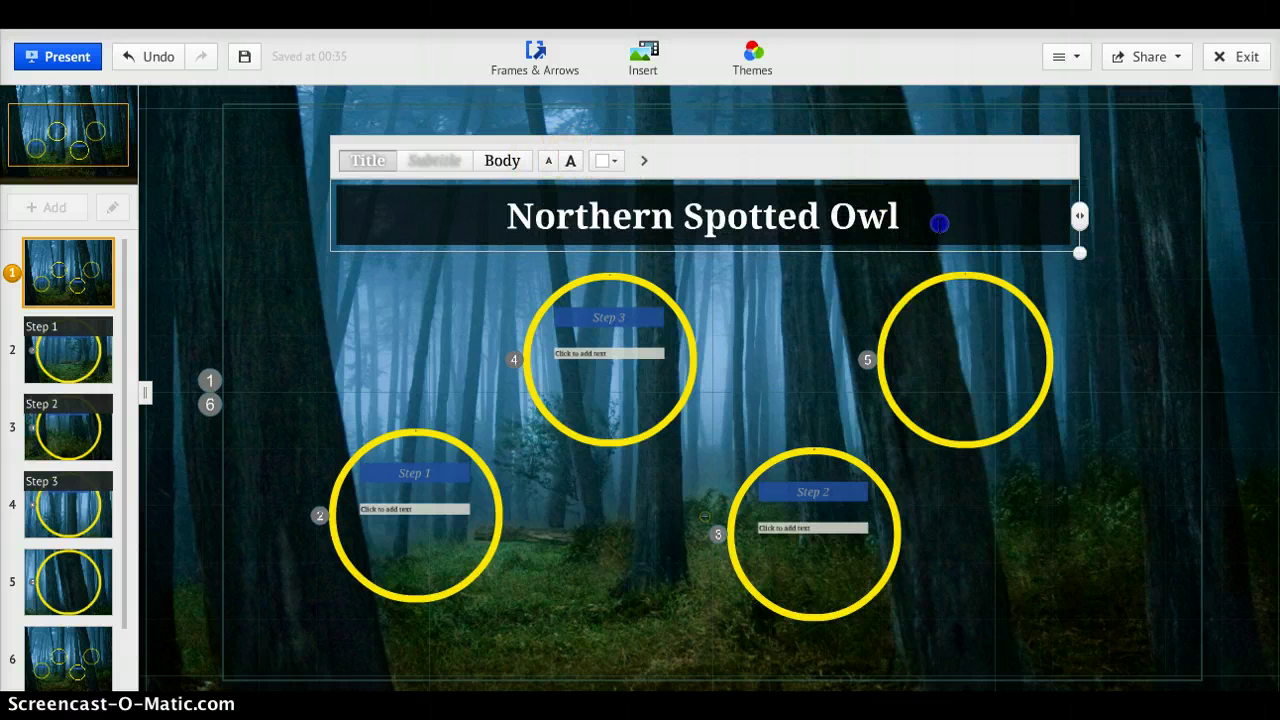
pyautogui.moveTo(939, 223); pyautogui.dragTo(417, 226)
pyautogui.click(610, 161)
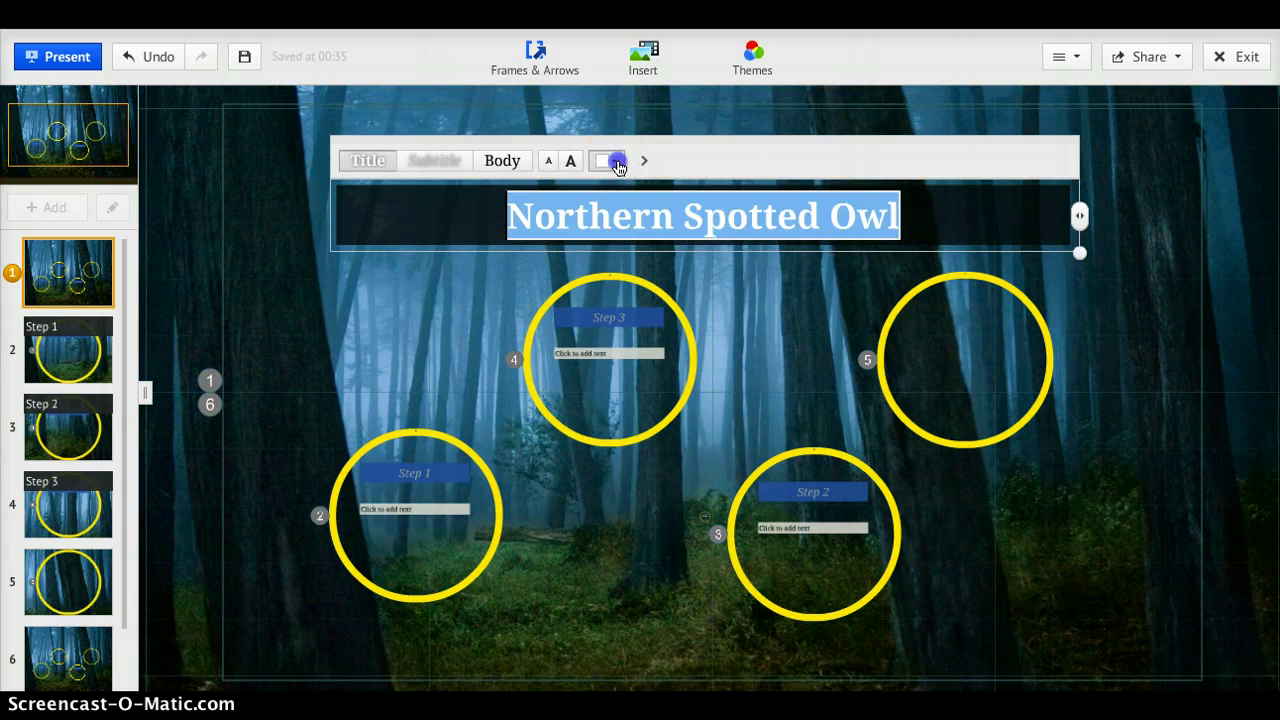
pyautogui.click(559, 124)
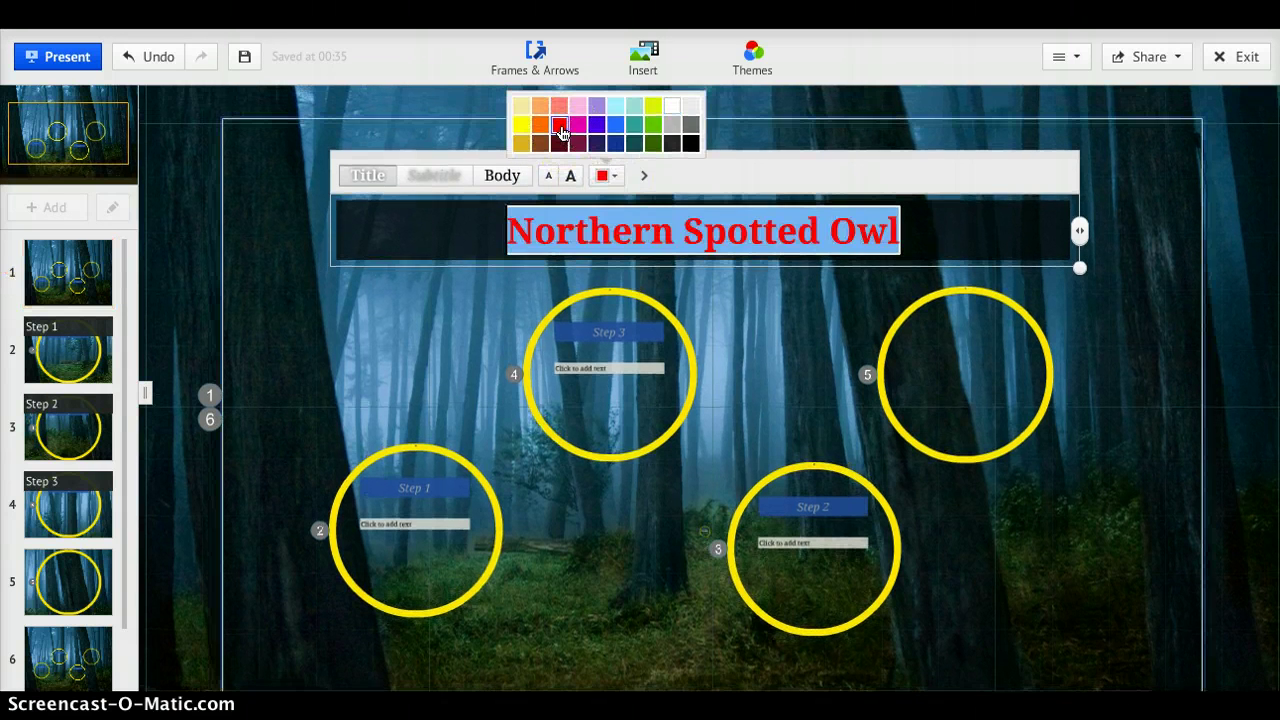
pyautogui.click(673, 107)
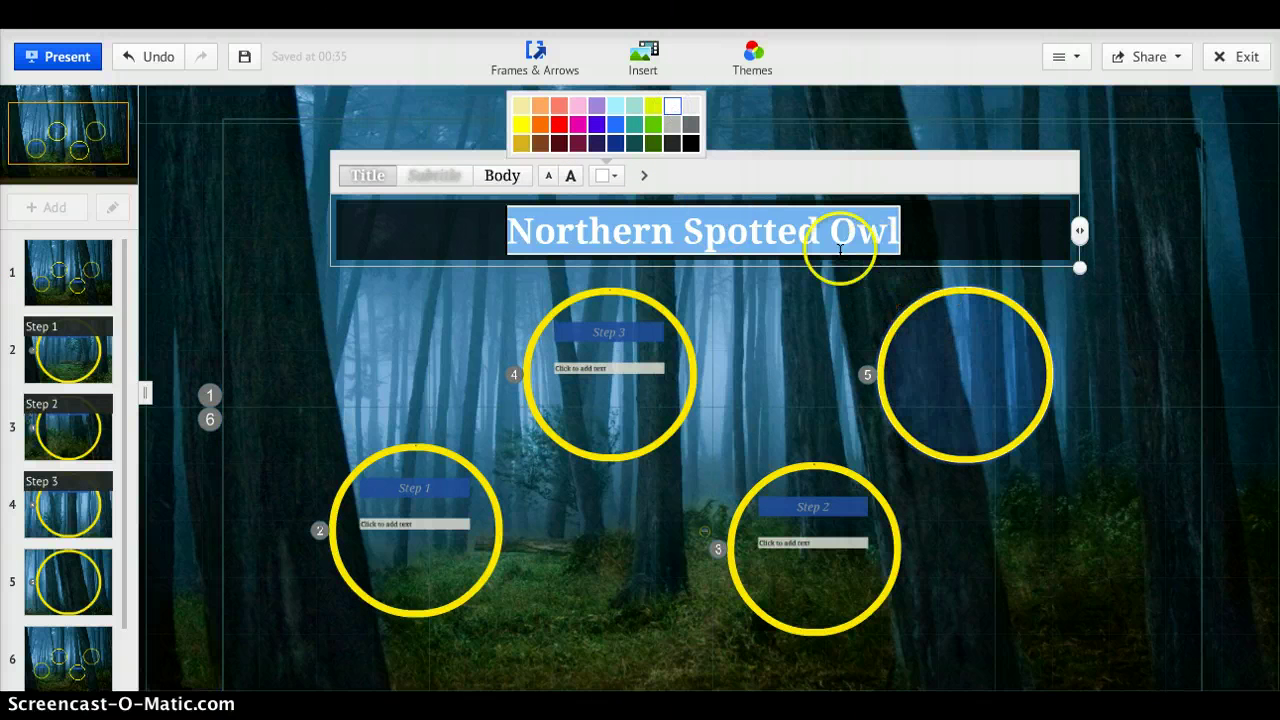
pyautogui.click(806, 324)
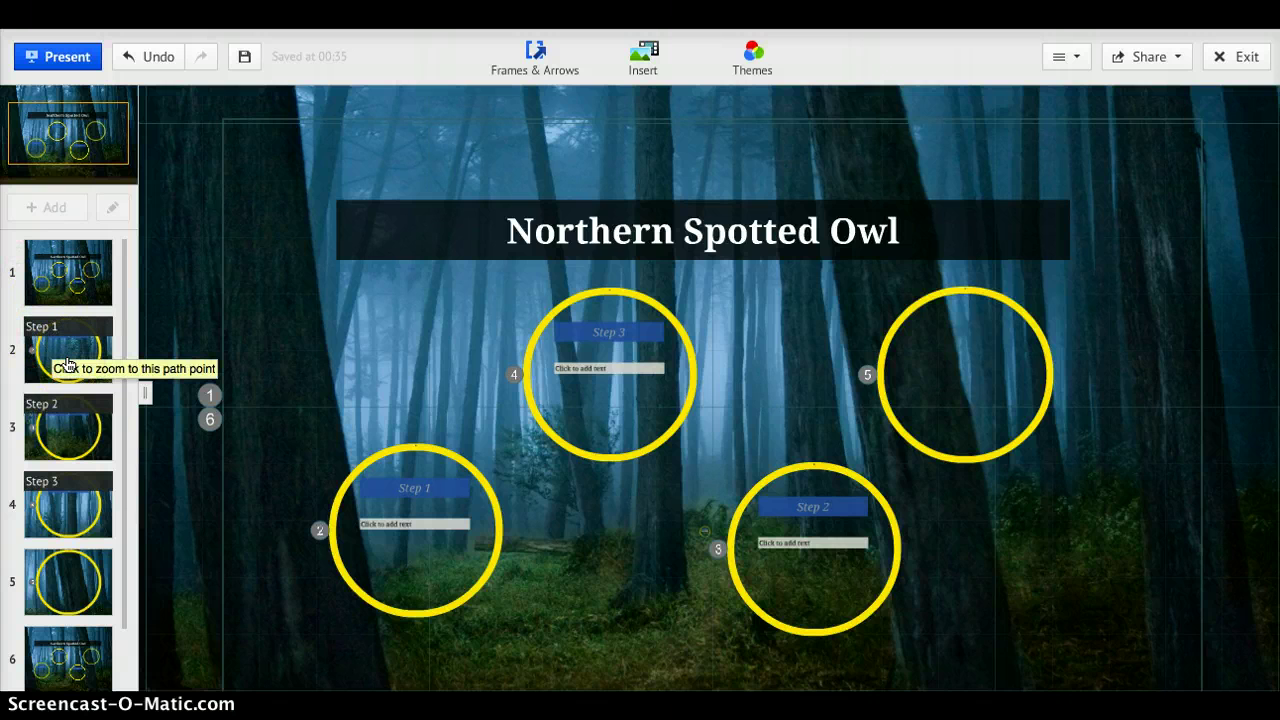
# Step: Replace the Step 1 circle's heading with "Description"
pyautogui.click(66, 364)
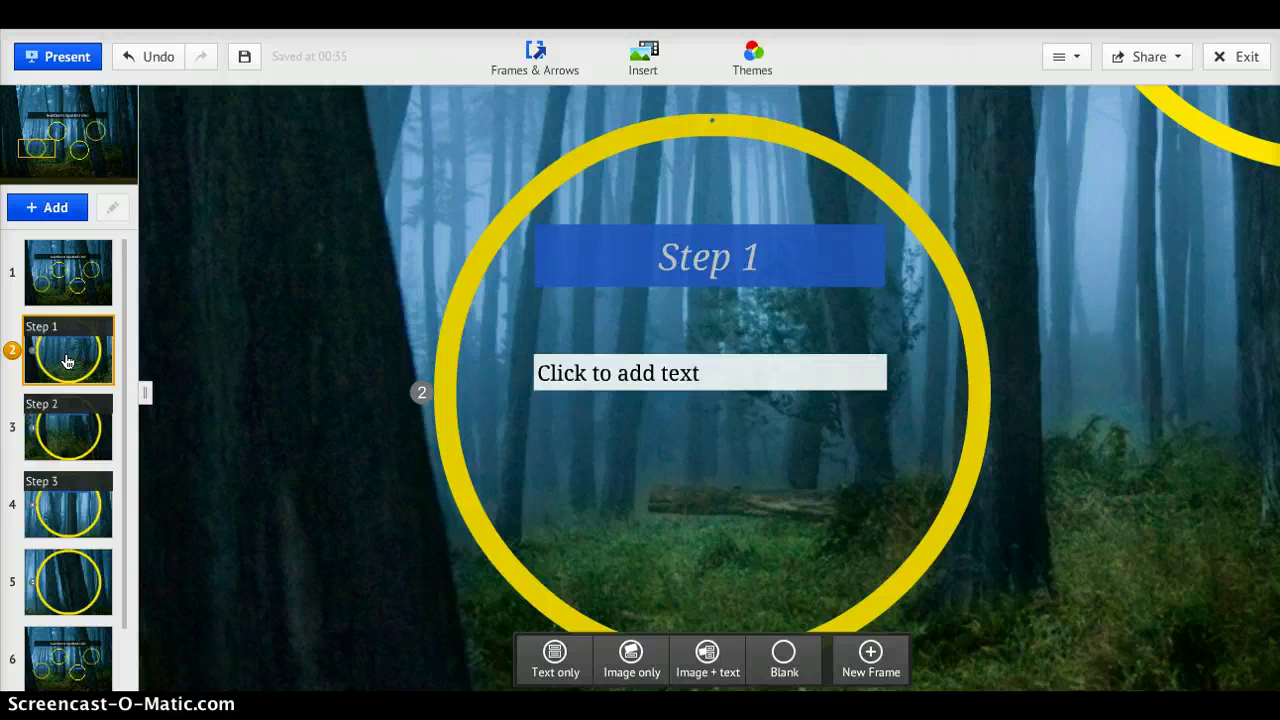
pyautogui.click(759, 270)
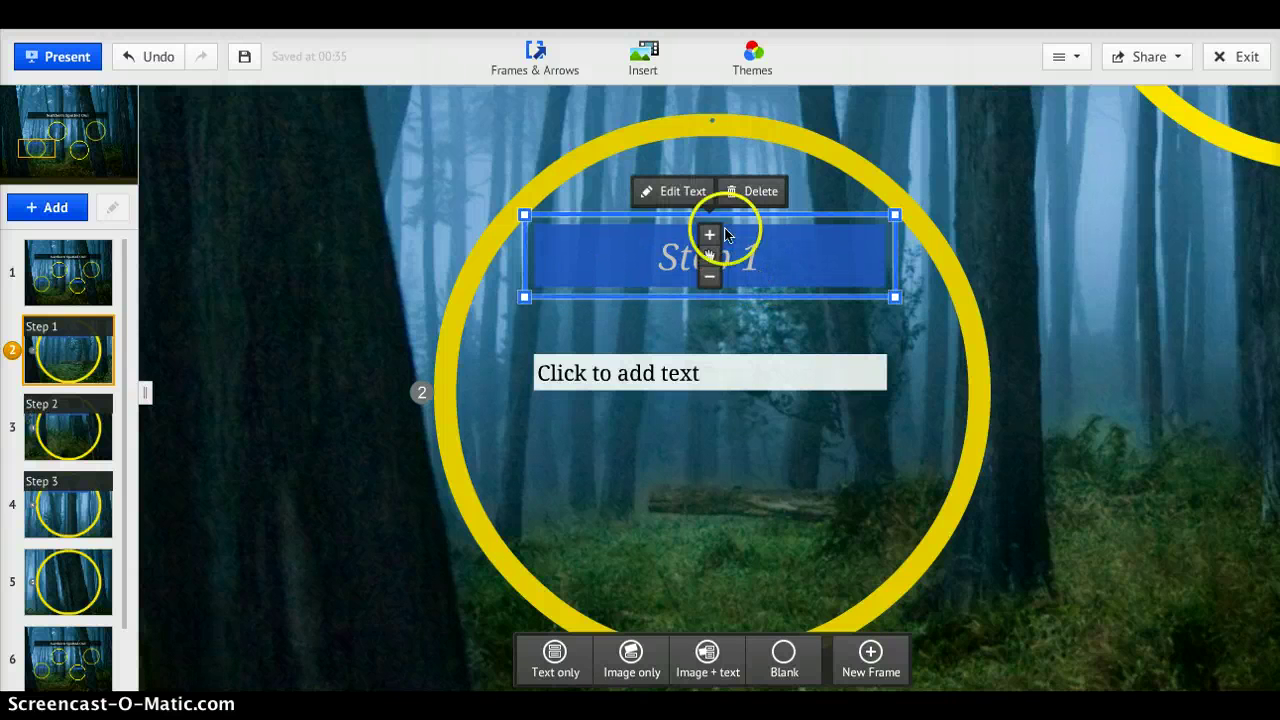
pyautogui.click(700, 206)
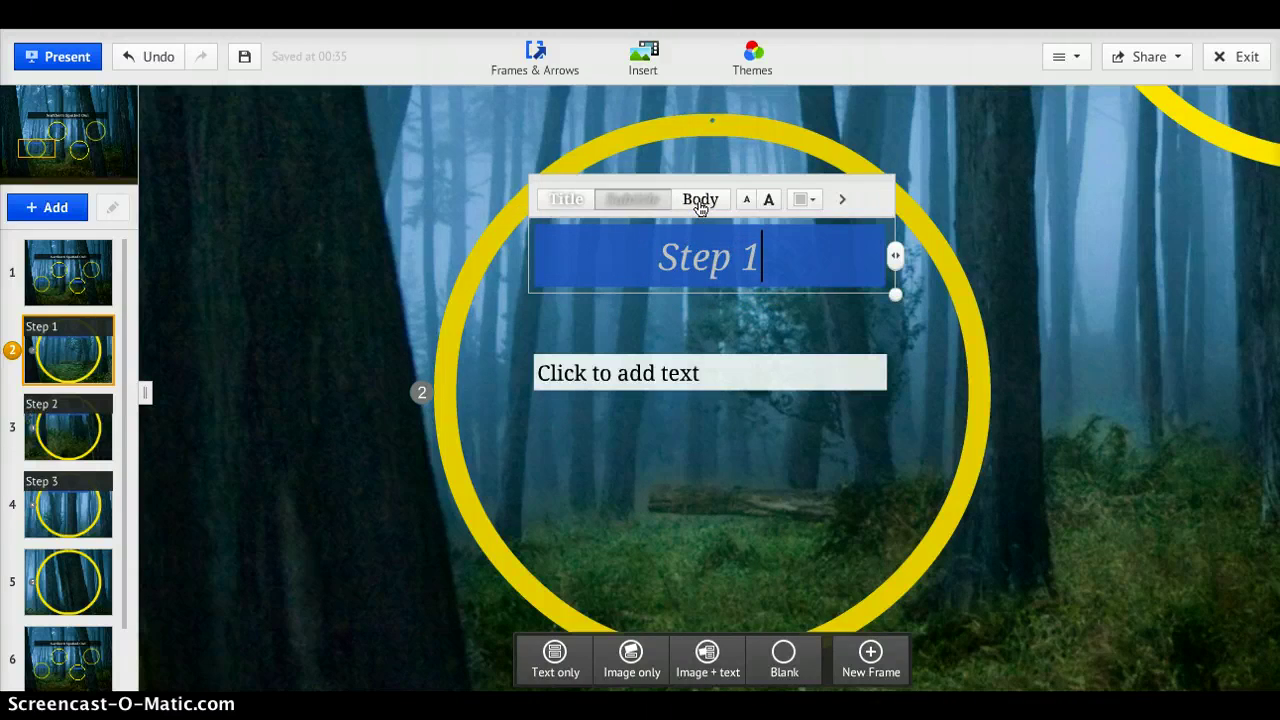
pyautogui.press('BackSpace')
pyautogui.press('BackSpace')
pyautogui.press('BackSpace')
pyautogui.press('BackSpace')
pyautogui.press('BackSpace')
pyautogui.press('BackSpace')
pyautogui.write('D')
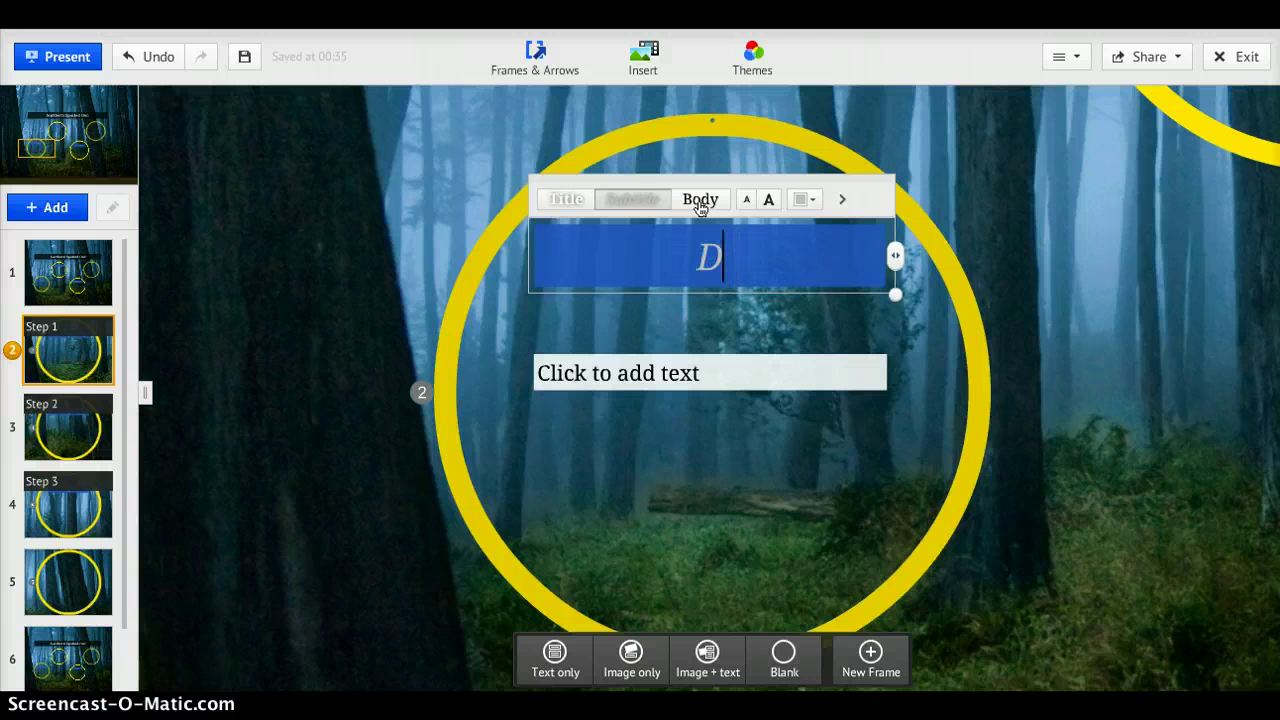
pyautogui.write('escrip')
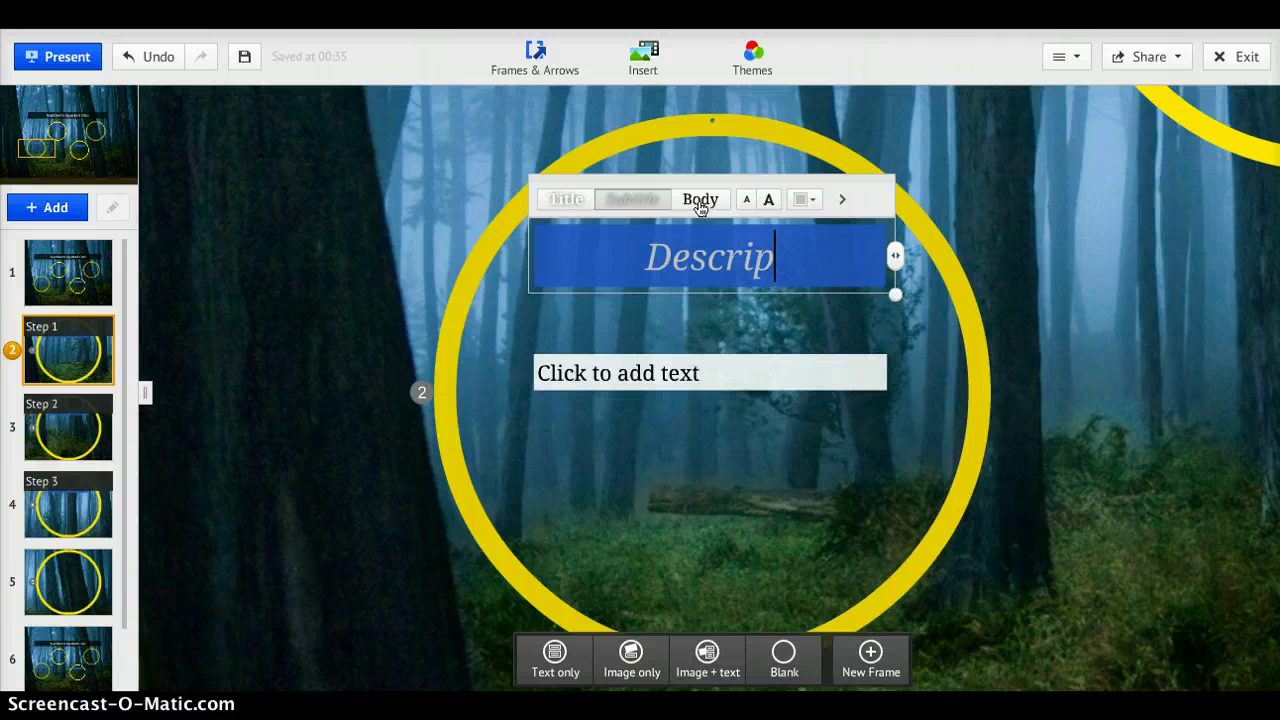
pyautogui.write('tion')
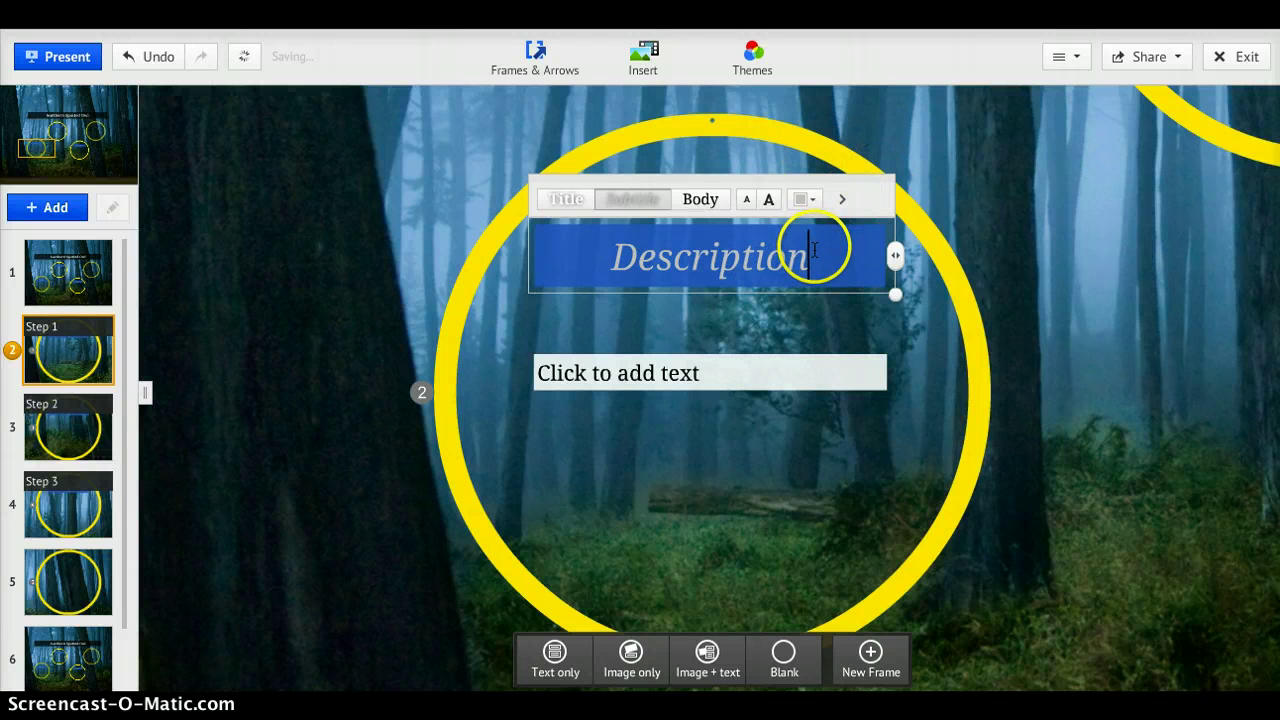
# Step: Change the Description heading's text colour to white
pyautogui.moveTo(812, 257); pyautogui.dragTo(609, 257)
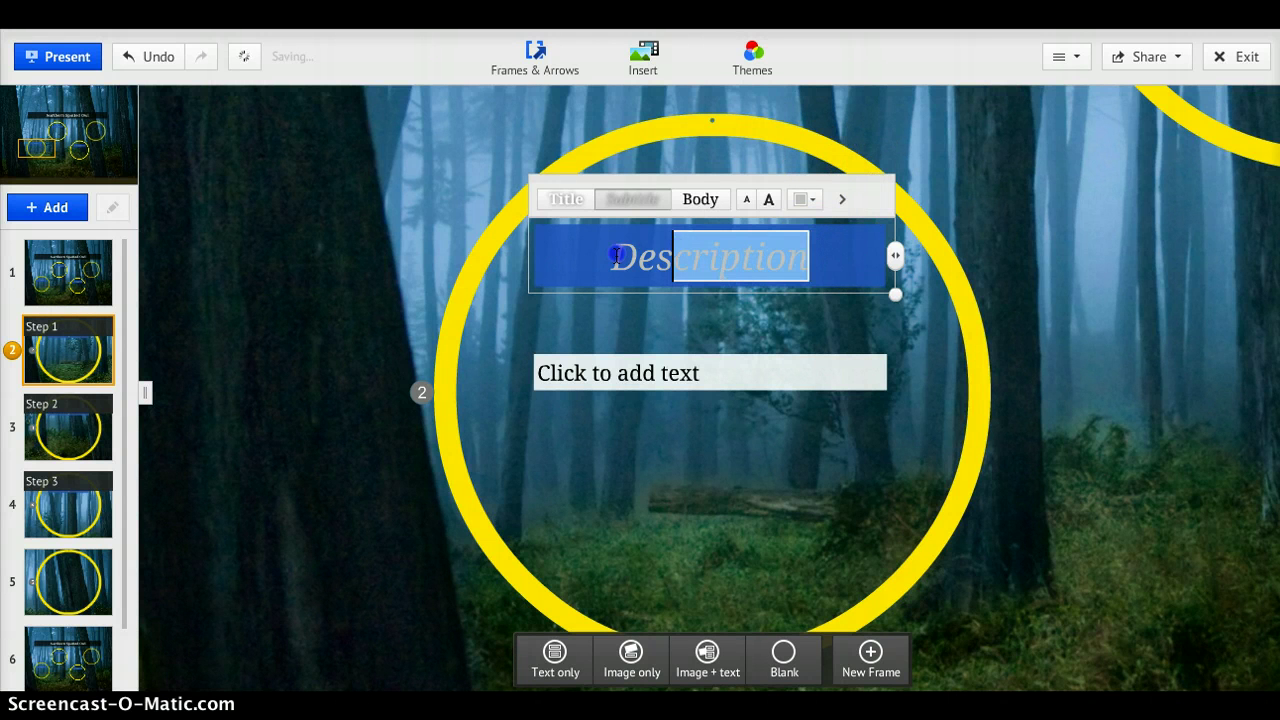
pyautogui.click(806, 199)
pyautogui.click(871, 132)
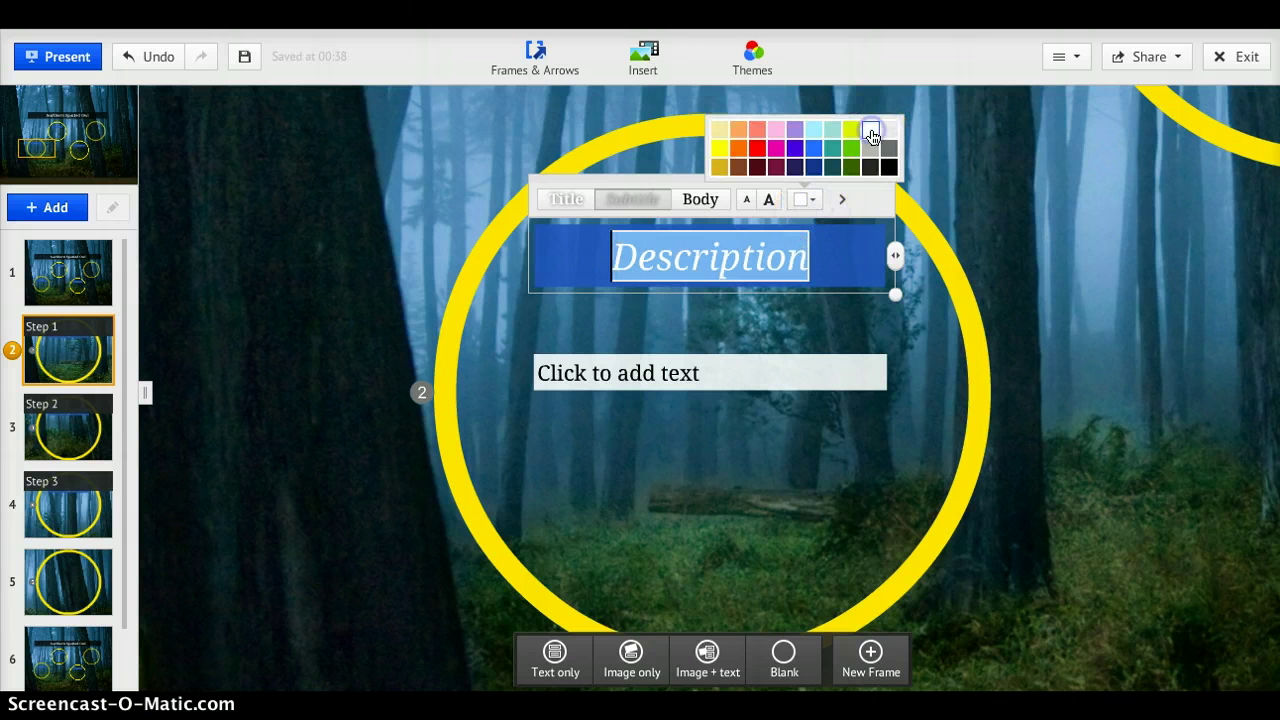
pyautogui.click(920, 329)
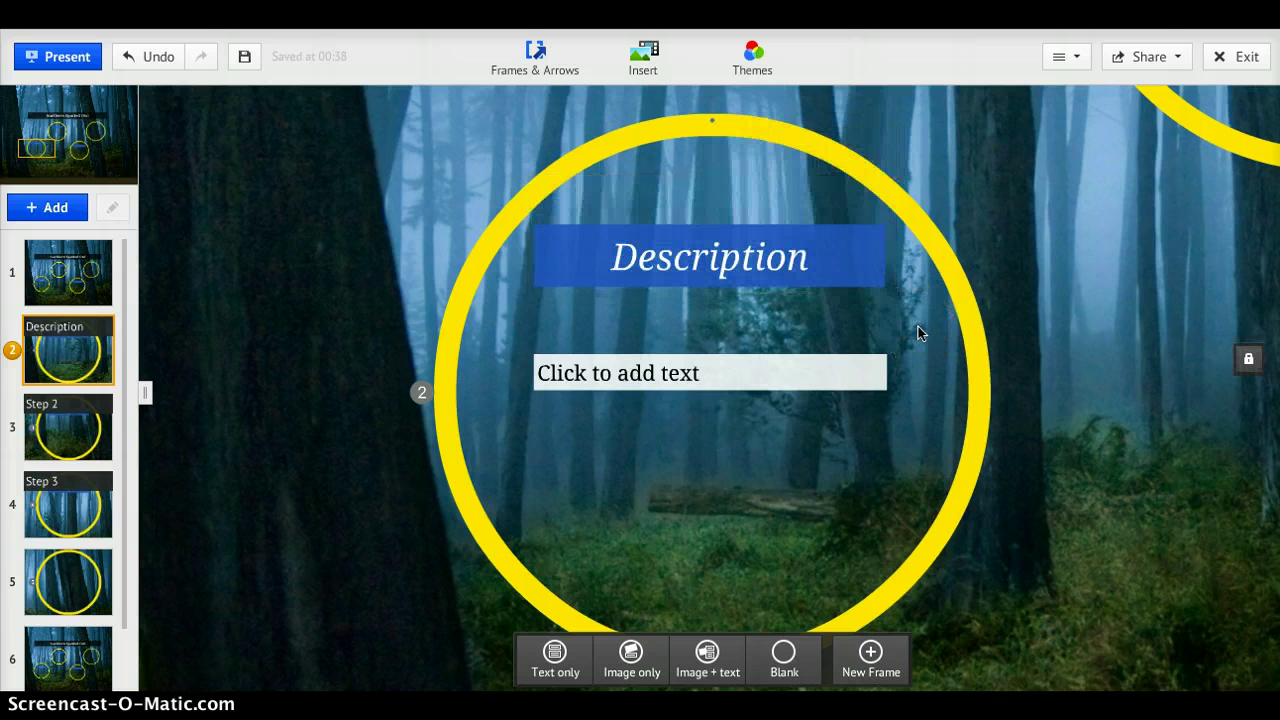
# Step: Enter "Begin typing information here!" in the body text placeholder beneath the Description heading
pyautogui.click(776, 373)
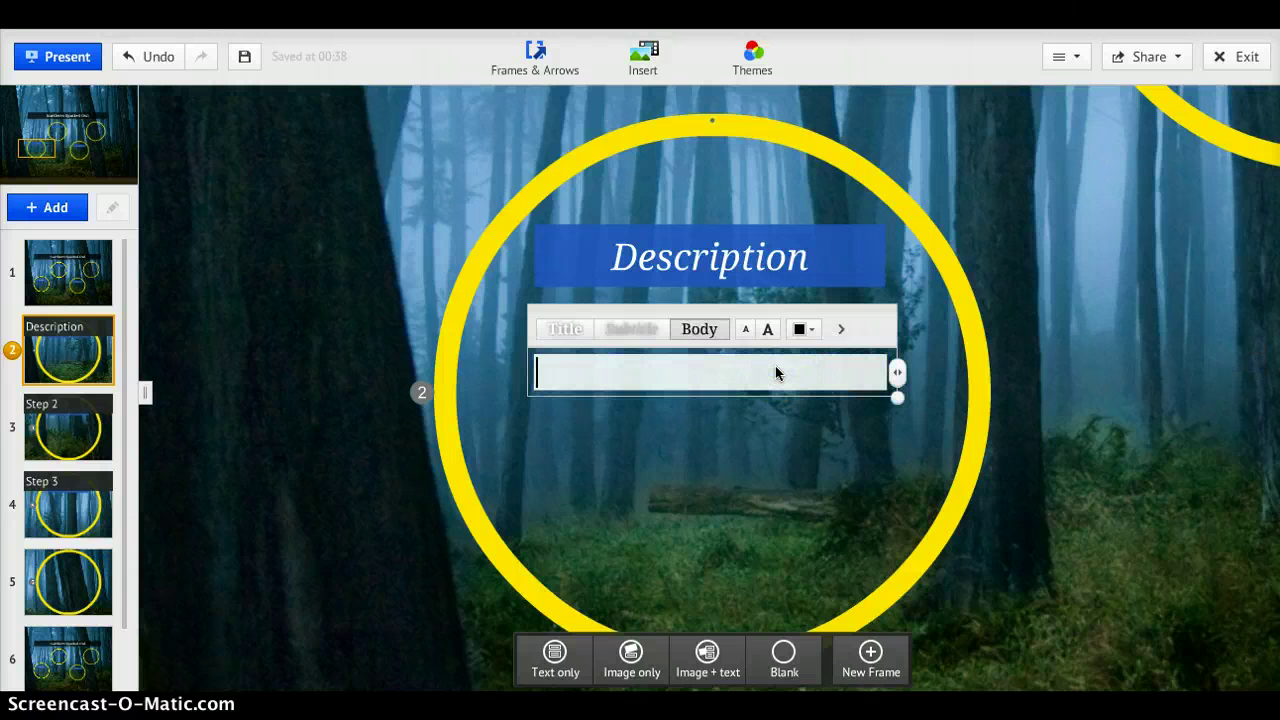
pyautogui.write('Begin typibg')
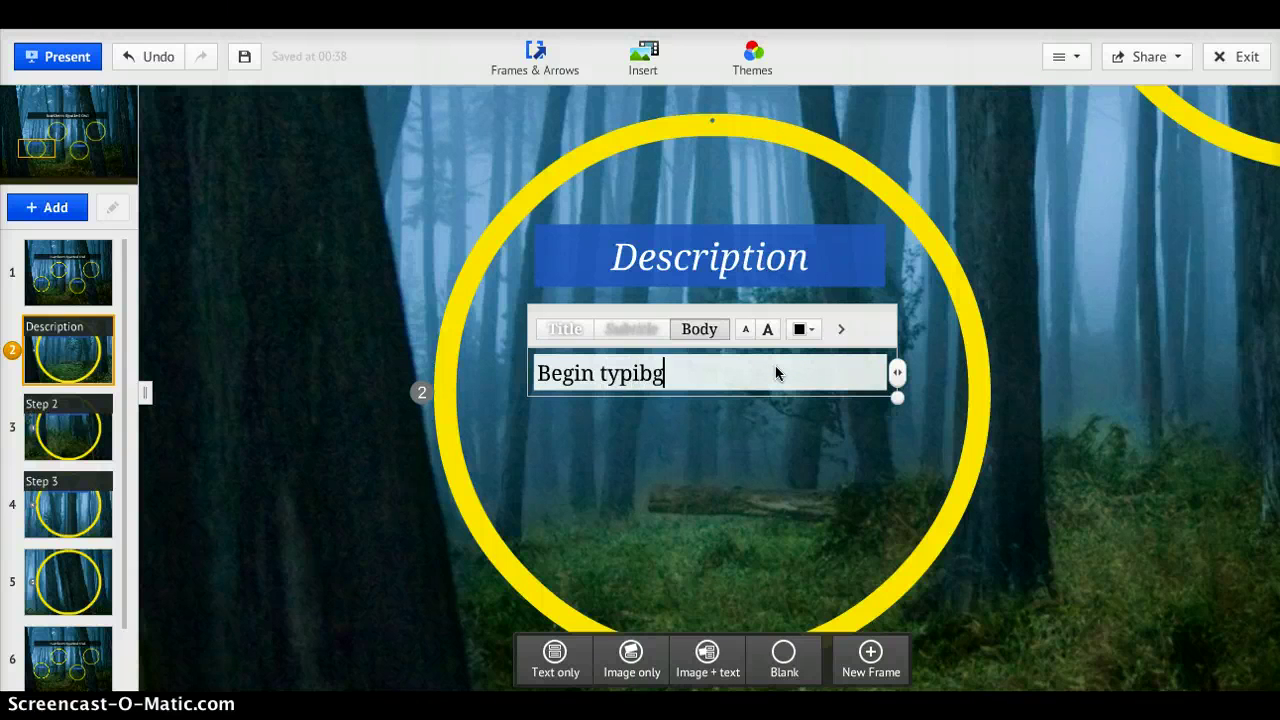
pyautogui.write(' information')
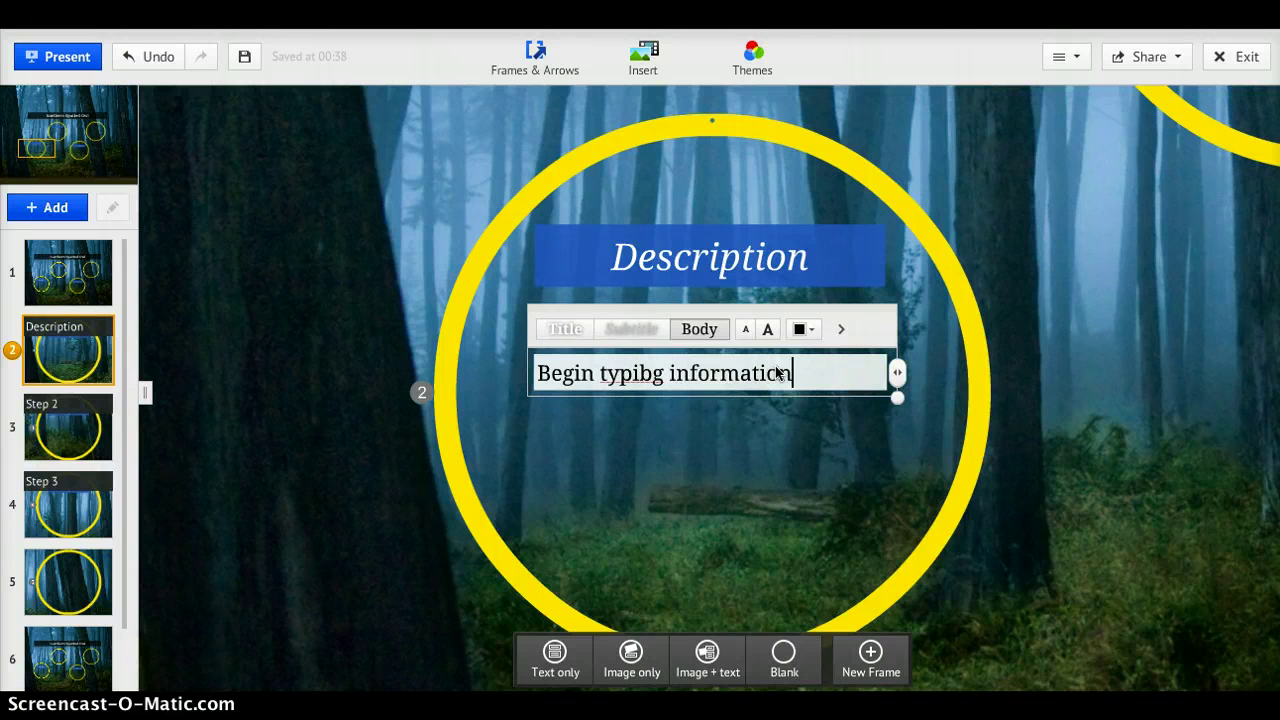
pyautogui.write(' here!')
pyautogui.click(655, 372)
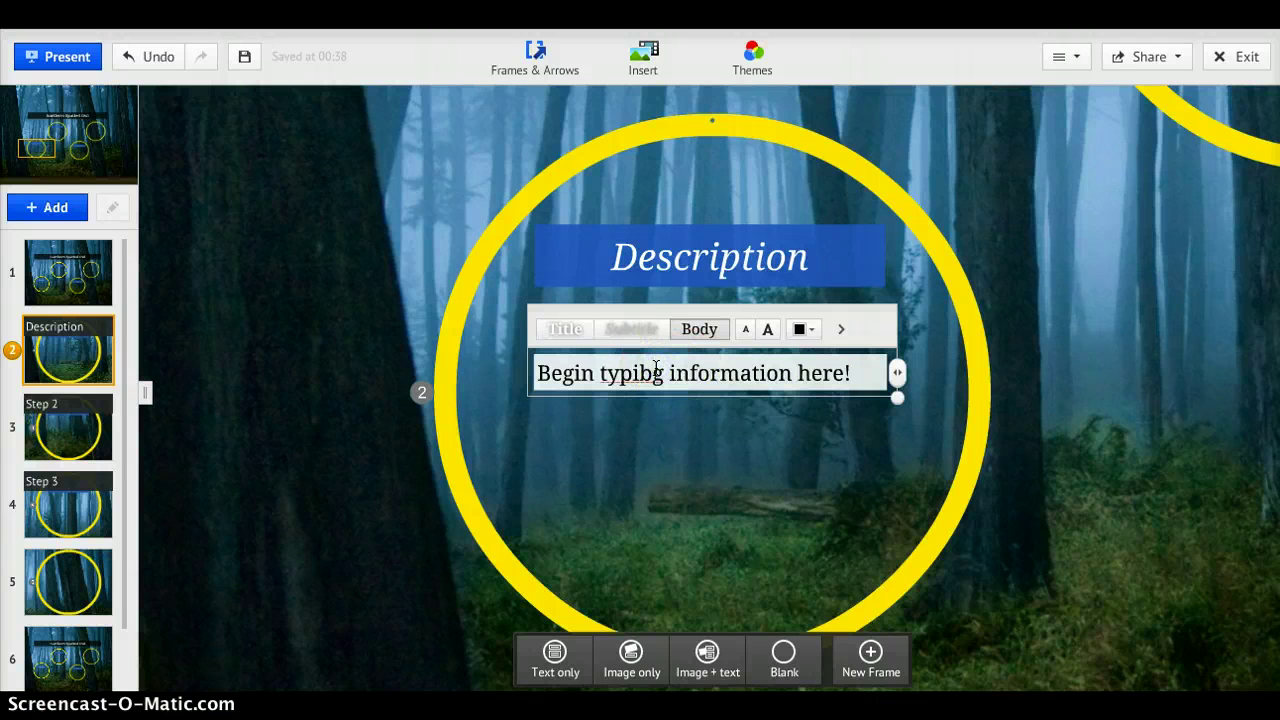
pyautogui.press('BackSpace')
pyautogui.write('n')
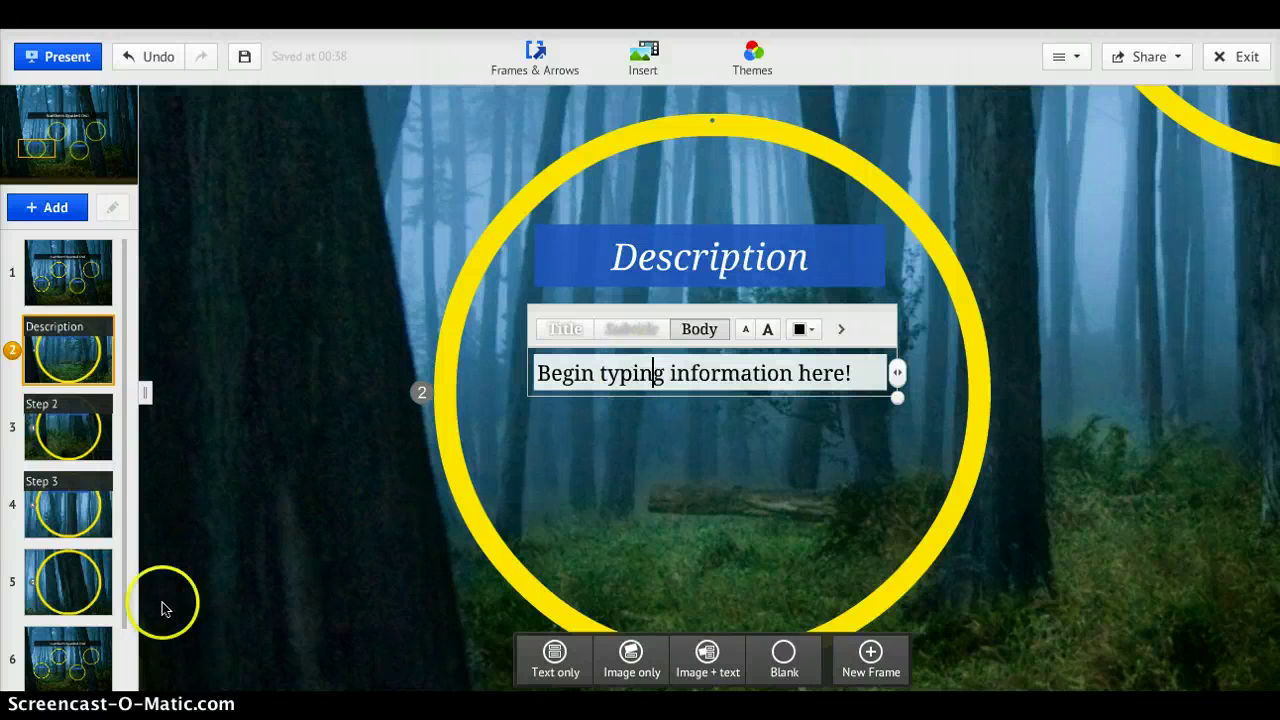
# Step: Paste the copied owl description over the Description circle's body text and reduce its font size by four increments
pyautogui.hotkey('ctrl', 'v')
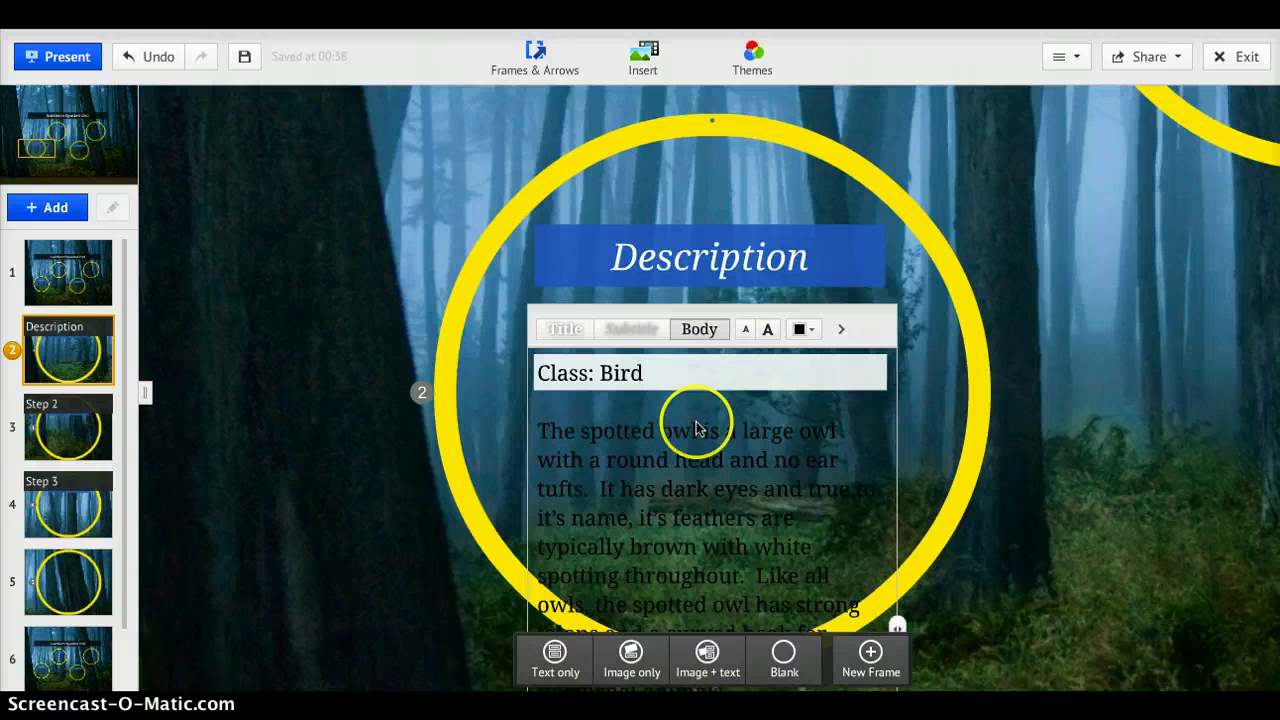
pyautogui.click(744, 330)
pyautogui.click(743, 331)
pyautogui.click(743, 331)
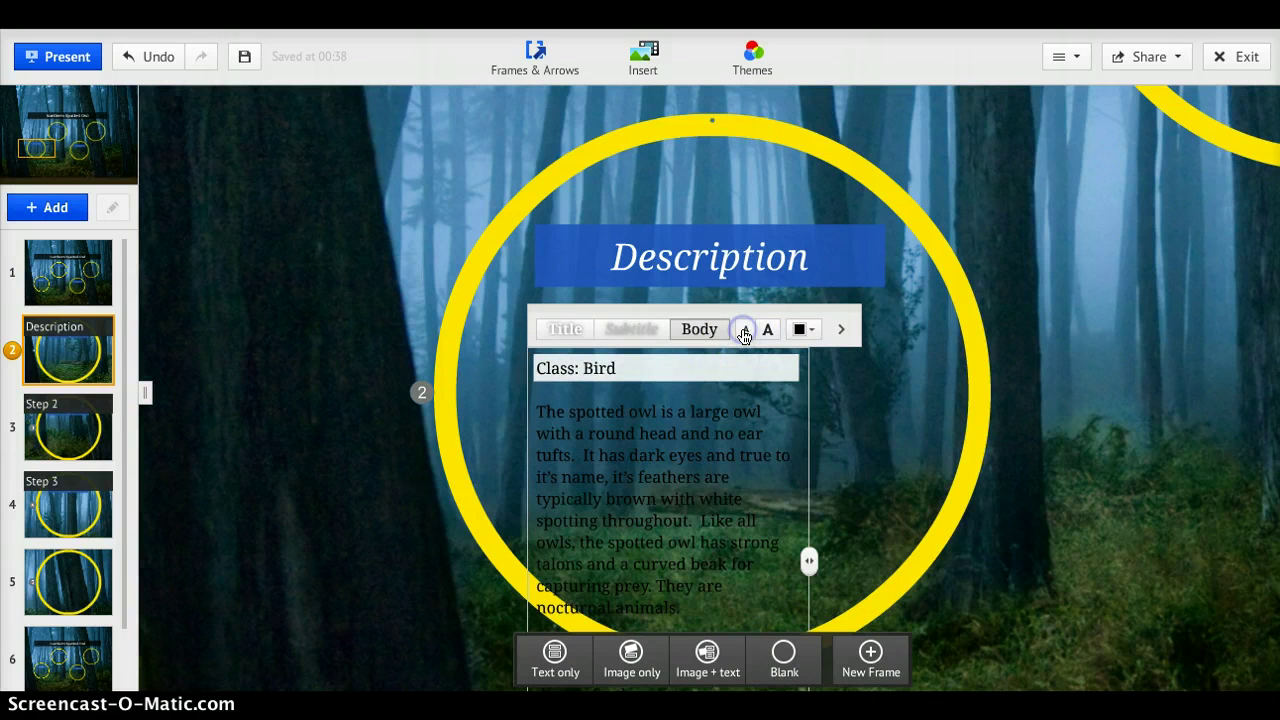
pyautogui.click(743, 331)
# Step: Shift the body text box slightly up and widen it to about the width of the Description heading
pyautogui.click(686, 288)
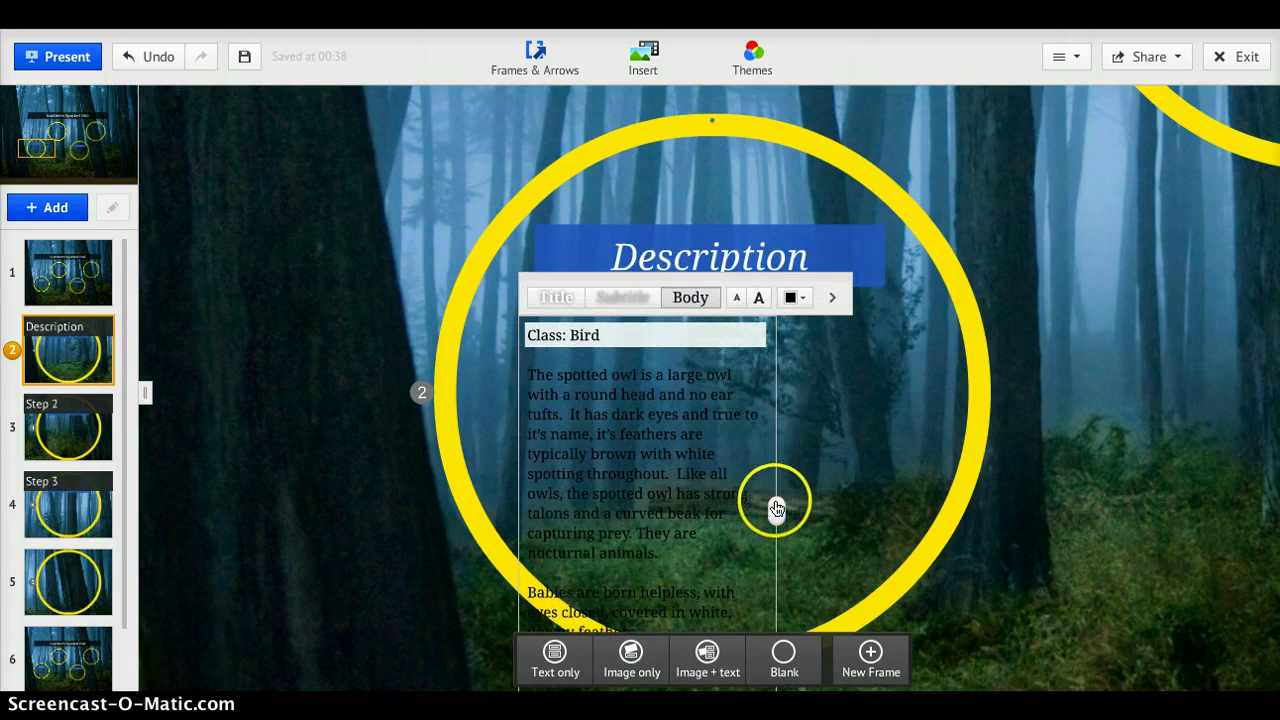
pyautogui.moveTo(777, 514); pyautogui.dragTo(896, 468)
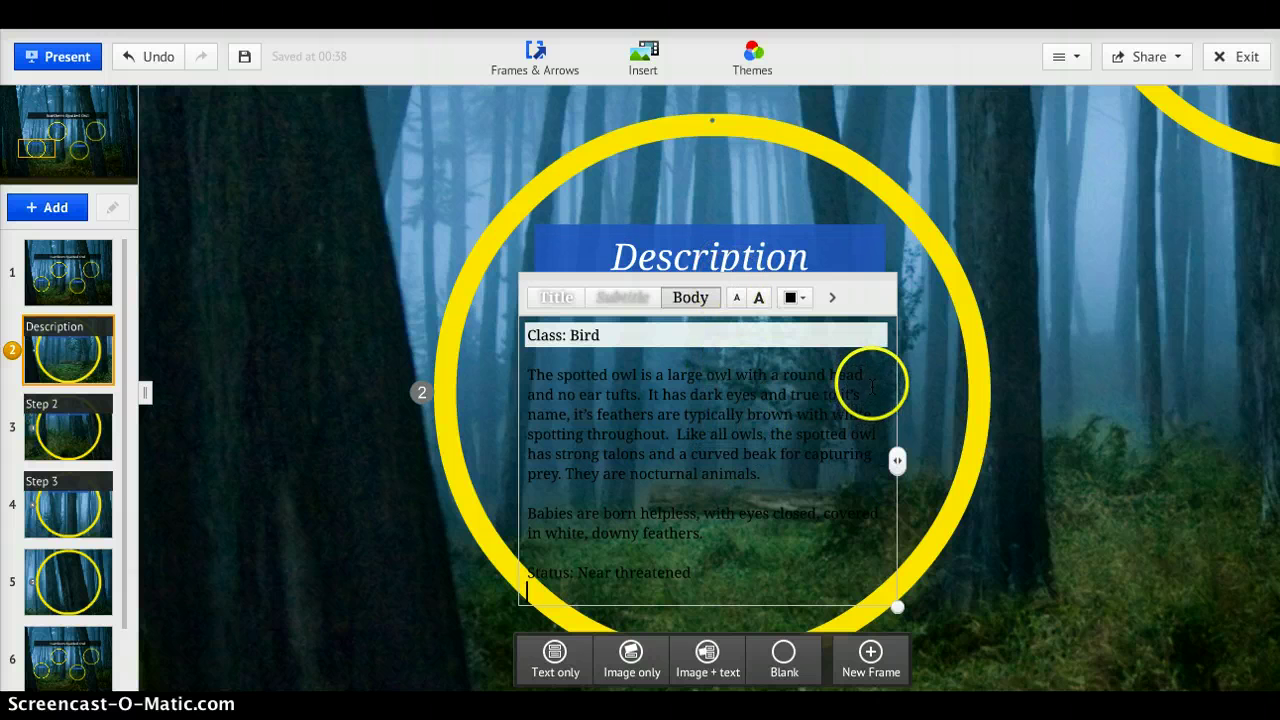
pyautogui.click(907, 386)
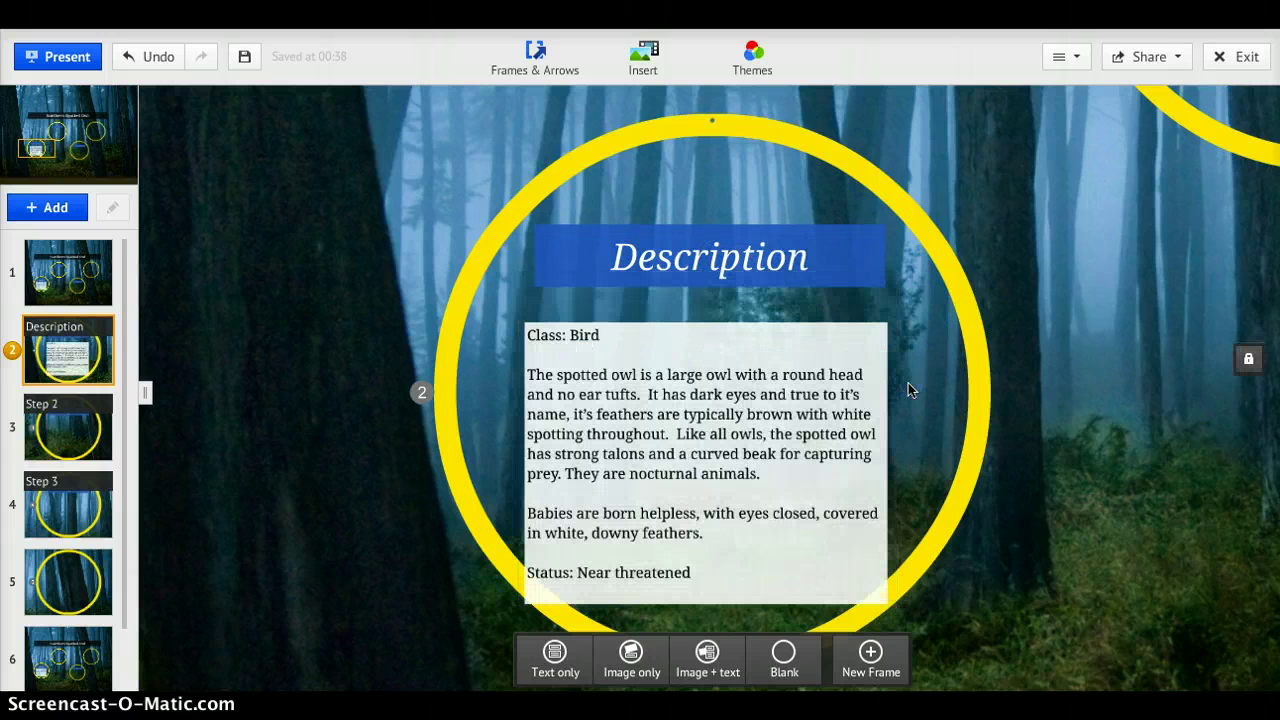
# Step: Move the Description heading up inside the circle and place the body text box directly beneath it, slightly to the left
pyautogui.click(766, 243)
pyautogui.moveTo(829, 251); pyautogui.dragTo(823, 217)
pyautogui.click(794, 320)
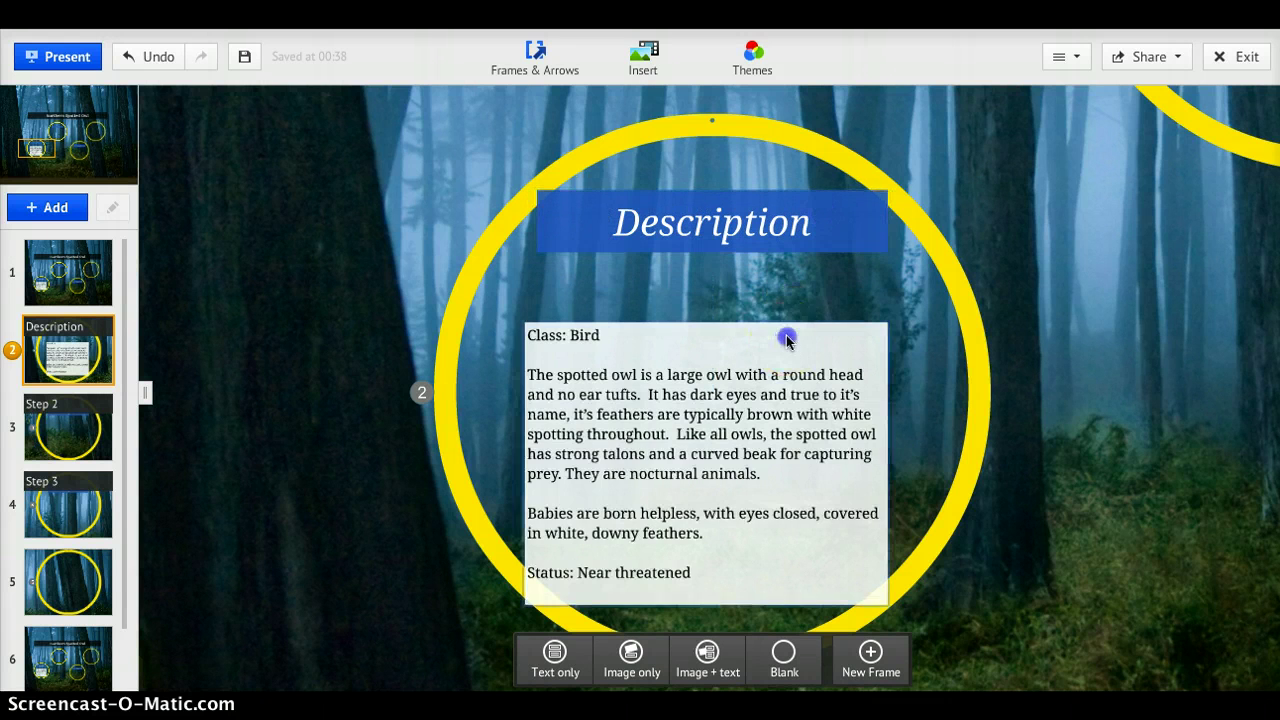
pyautogui.moveTo(786, 340); pyautogui.dragTo(760, 280)
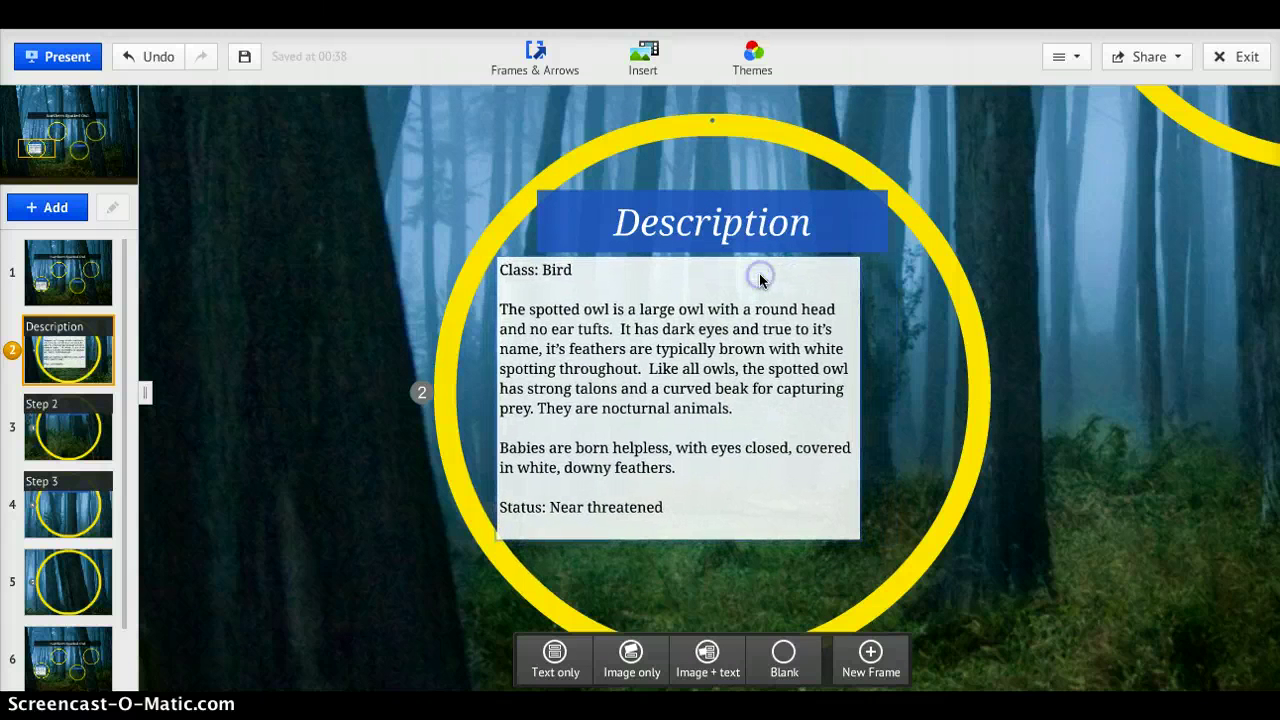
pyautogui.click(576, 514)
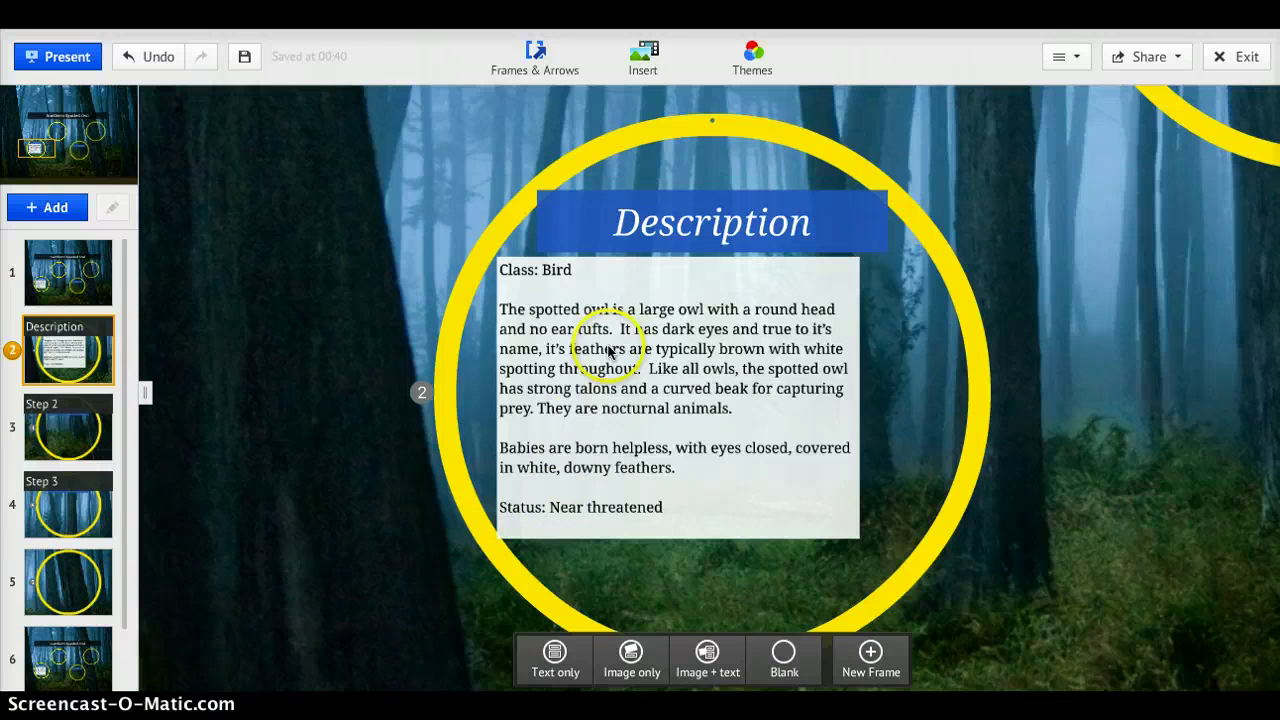
# Step: Search Google Images for "spotted owl" to find a picture to insert in the presentation
pyautogui.click(643, 62)
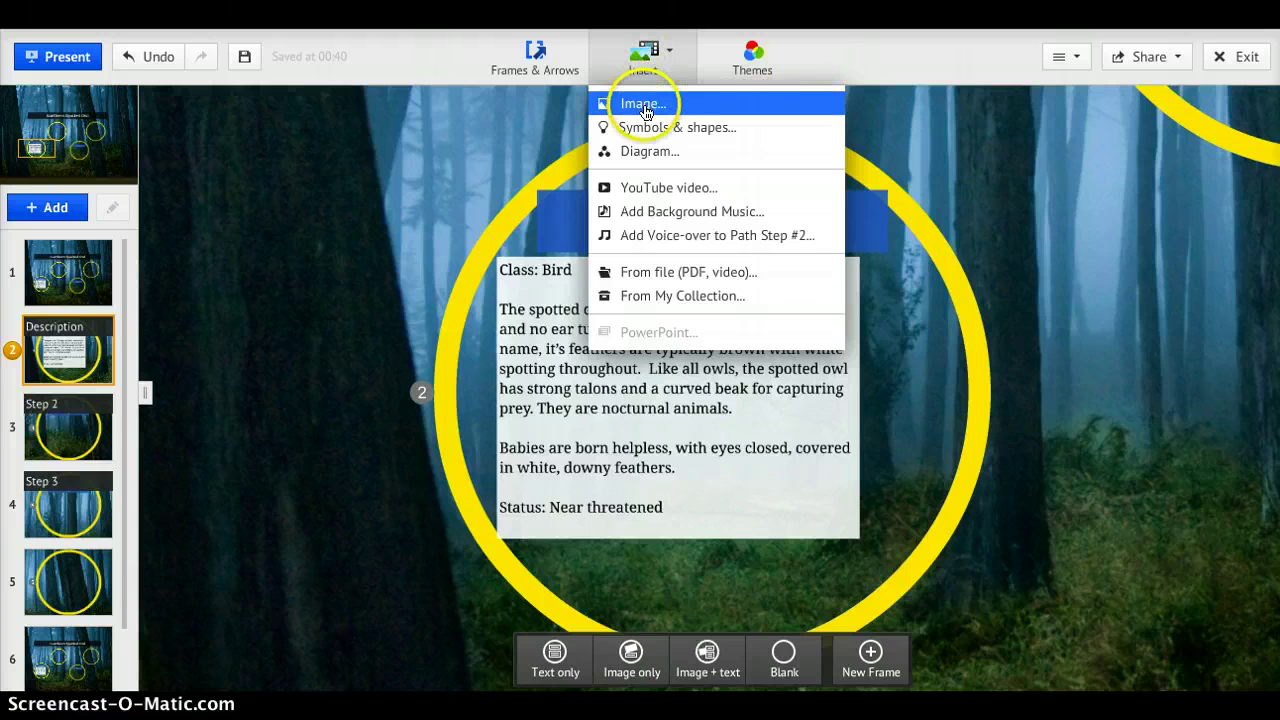
pyautogui.click(645, 104)
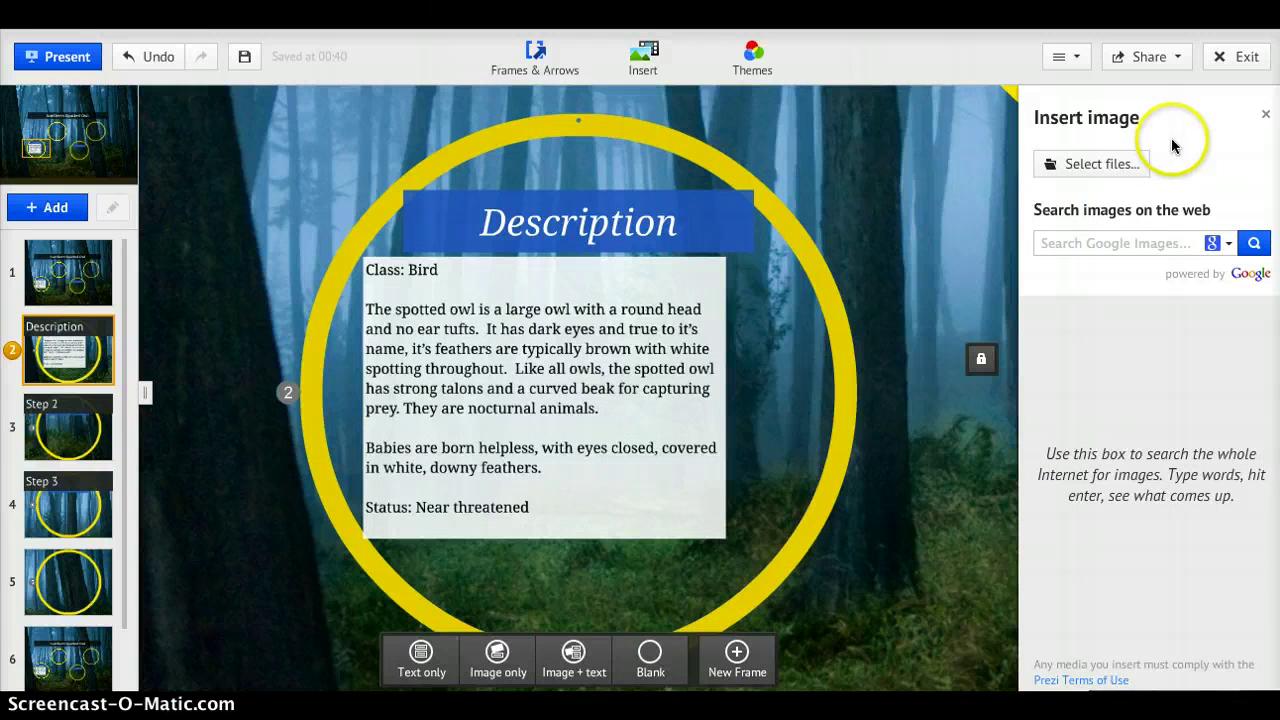
pyautogui.click(1100, 244)
pyautogui.write('s')
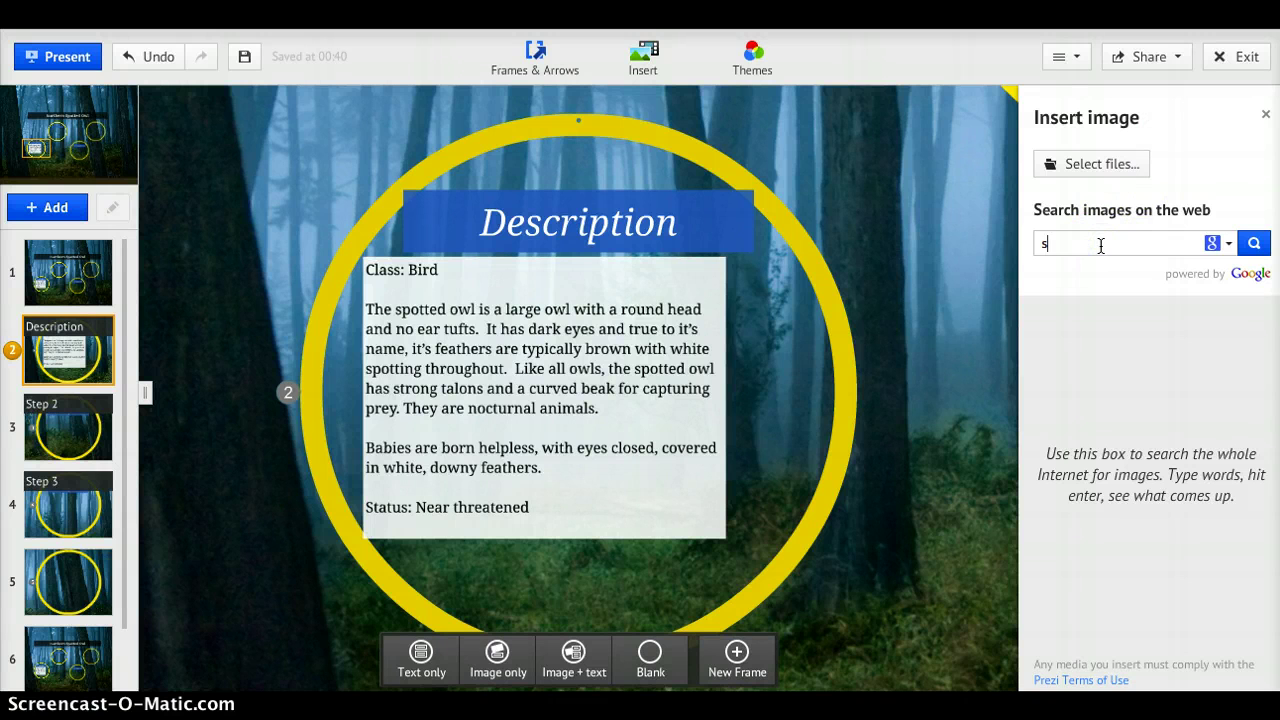
pyautogui.write('potted owl')
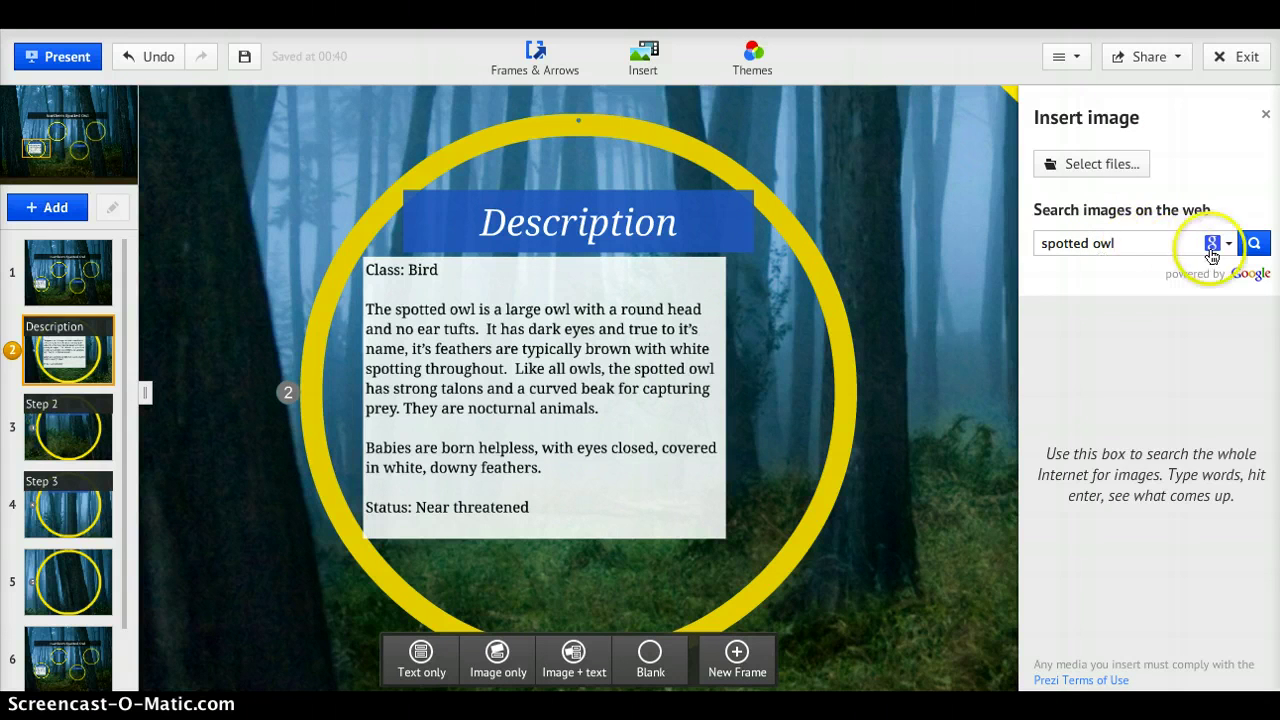
pyautogui.click(1244, 250)
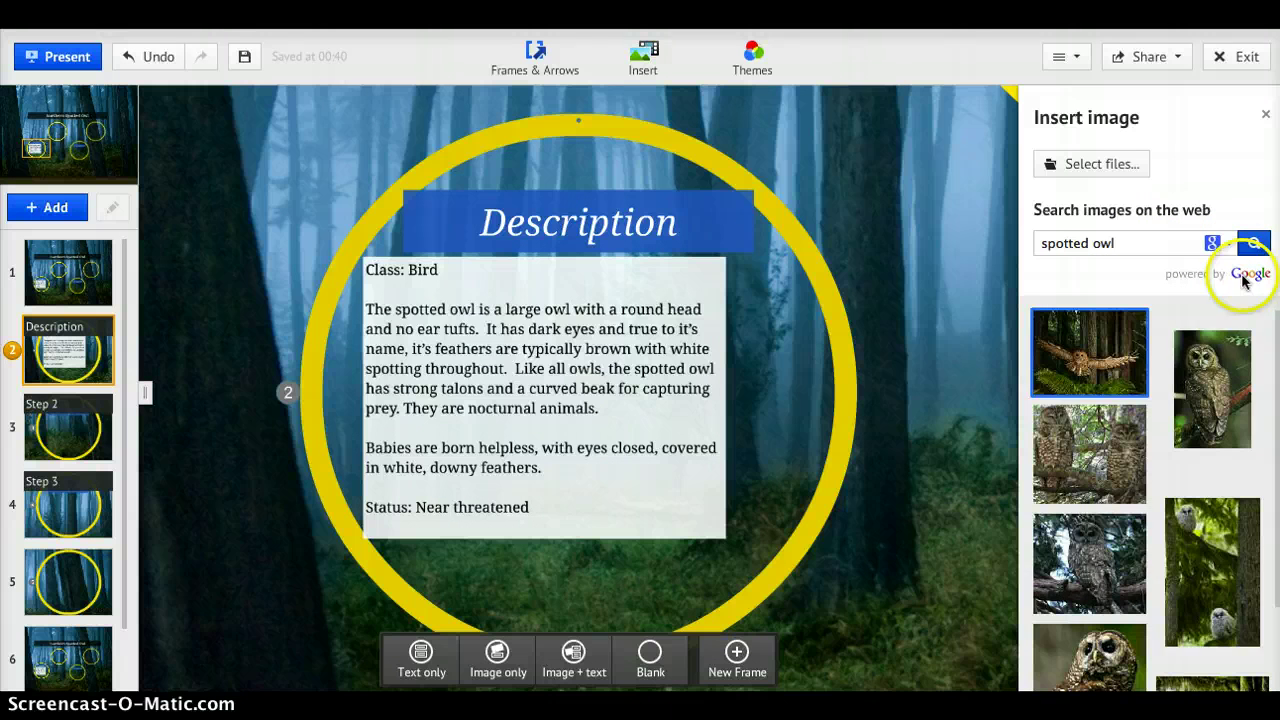
# Step: Insert the upright photo of a spotted owl perched on a branch among green leaves from the image results
pyautogui.scroll(-5, 1210, 338)
pyautogui.scroll(-3, 1210, 338)
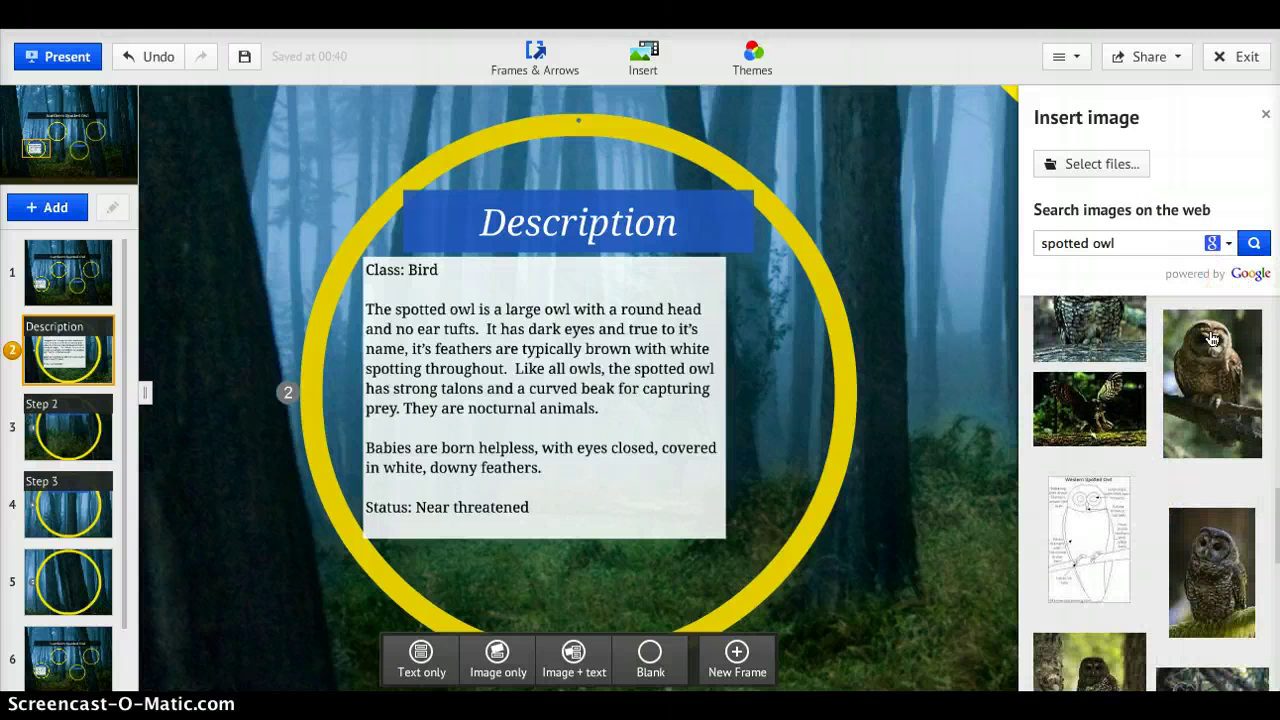
pyautogui.scroll(1, 1210, 338)
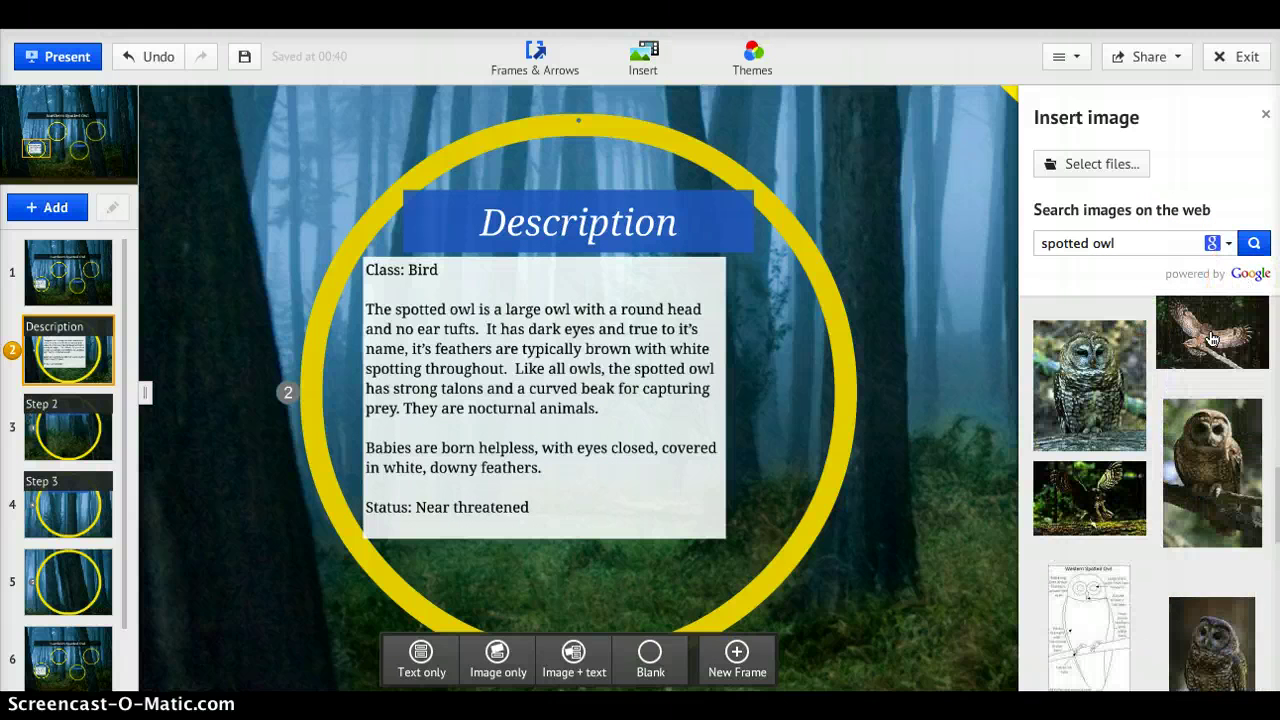
pyautogui.scroll(2, 1212, 338)
pyautogui.click(1108, 378)
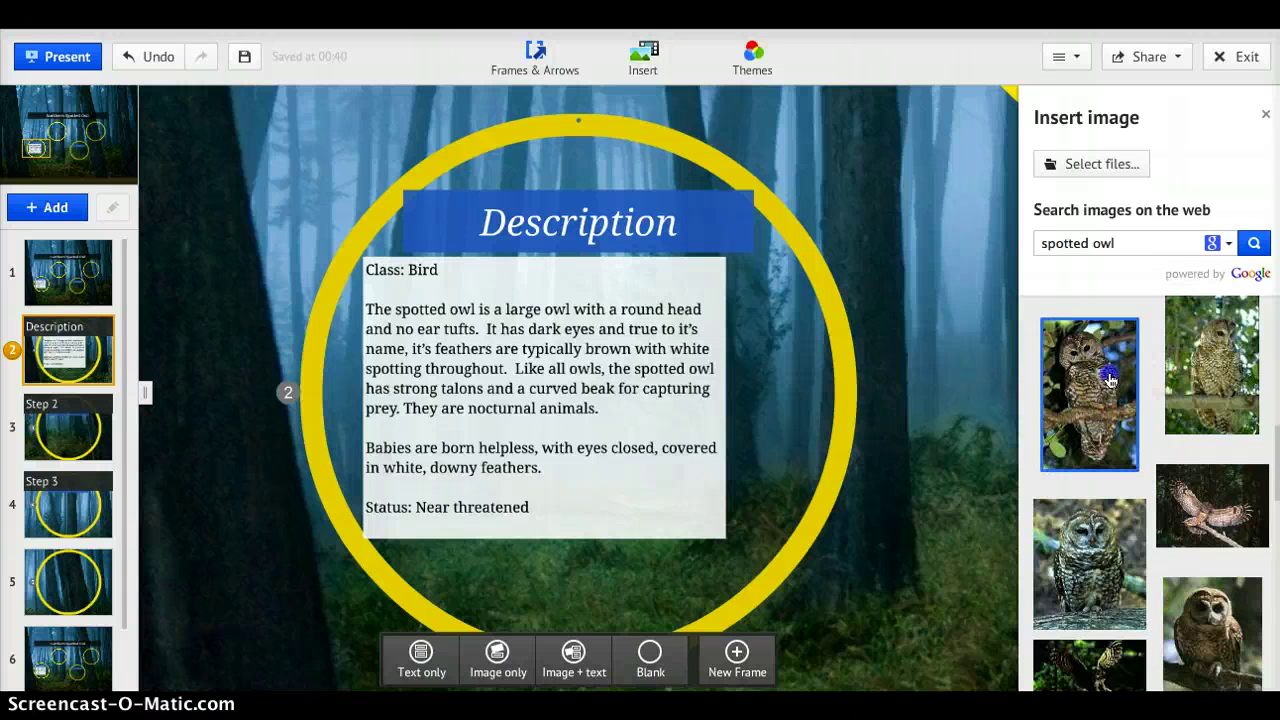
# Step: Shrink the owl photo and place it inside the right edge of the Description circle, beside the body text
pyautogui.click(823, 446)
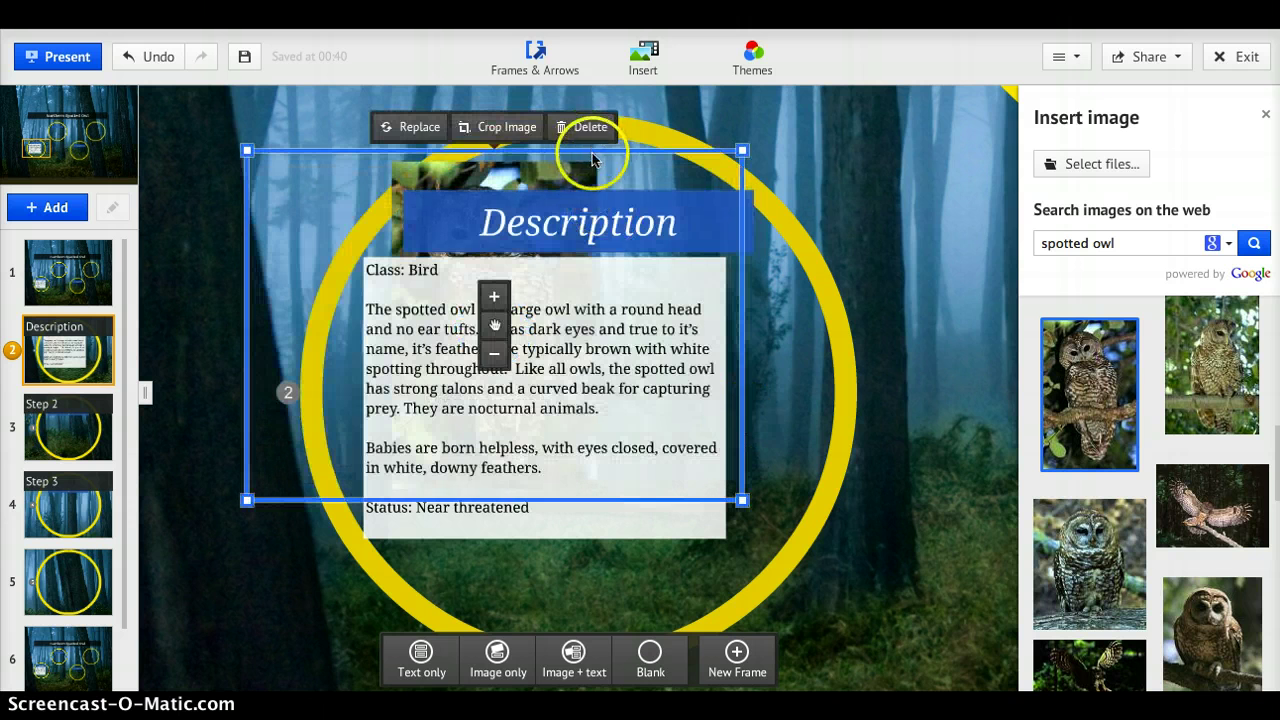
pyautogui.moveTo(594, 162); pyautogui.dragTo(407, 165)
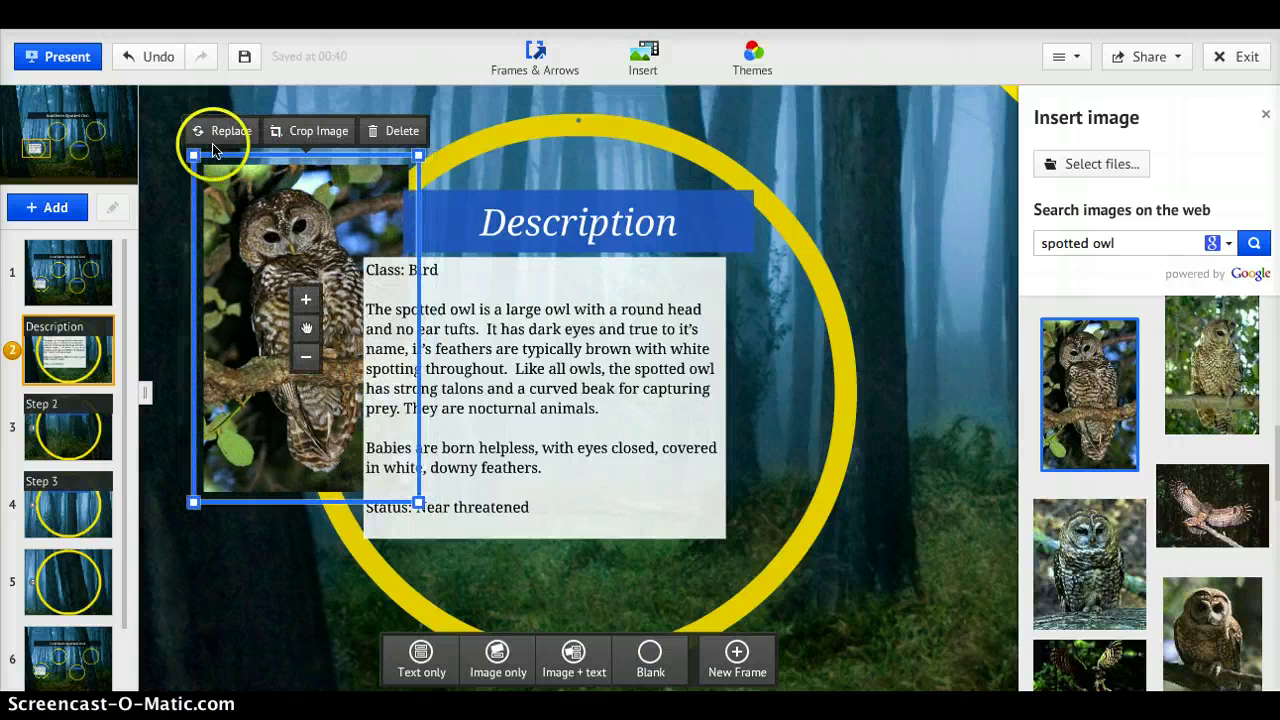
pyautogui.moveTo(193, 156); pyautogui.dragTo(704, 322)
# Step: Scale the Description body text down slightly and narrow its box so it clears the owl photo
pyautogui.click(606, 481)
pyautogui.moveTo(736, 550)
pyautogui.mouseDown()
pyautogui.moveTo(673, 570)
pyautogui.moveTo(723, 551)
pyautogui.mouseUp()
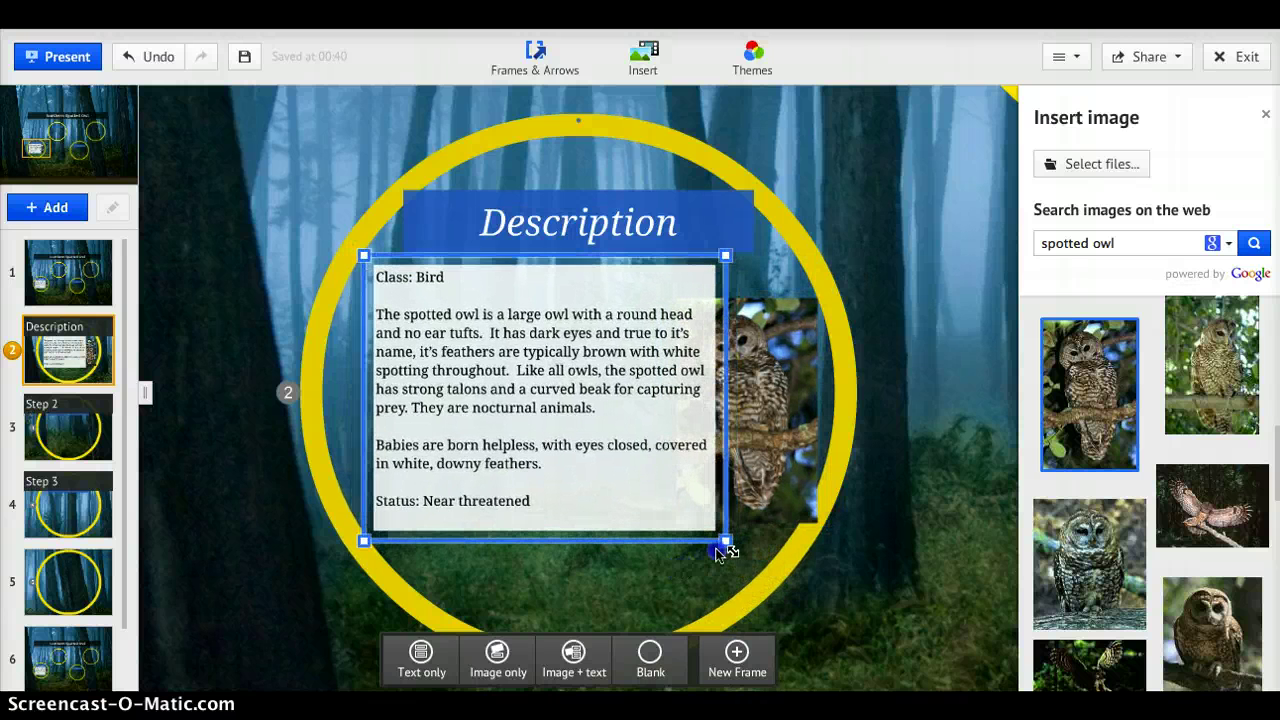
pyautogui.click(665, 518)
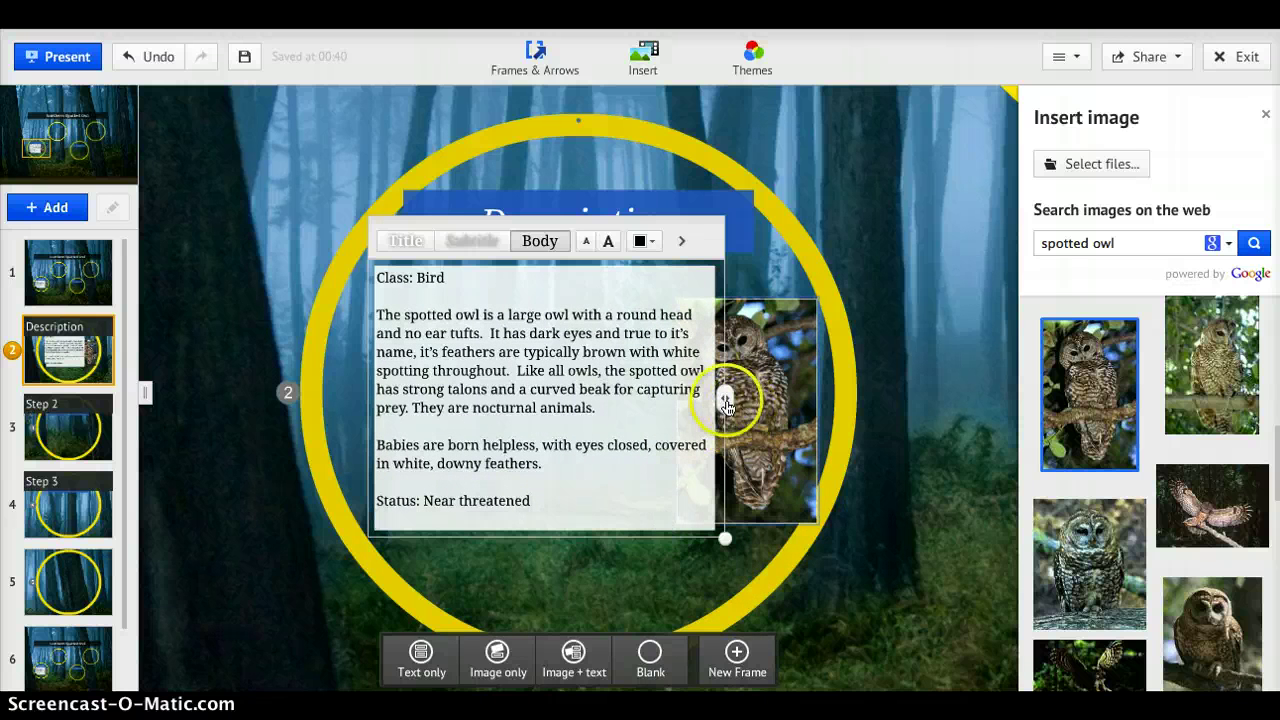
pyautogui.moveTo(725, 397); pyautogui.dragTo(643, 412)
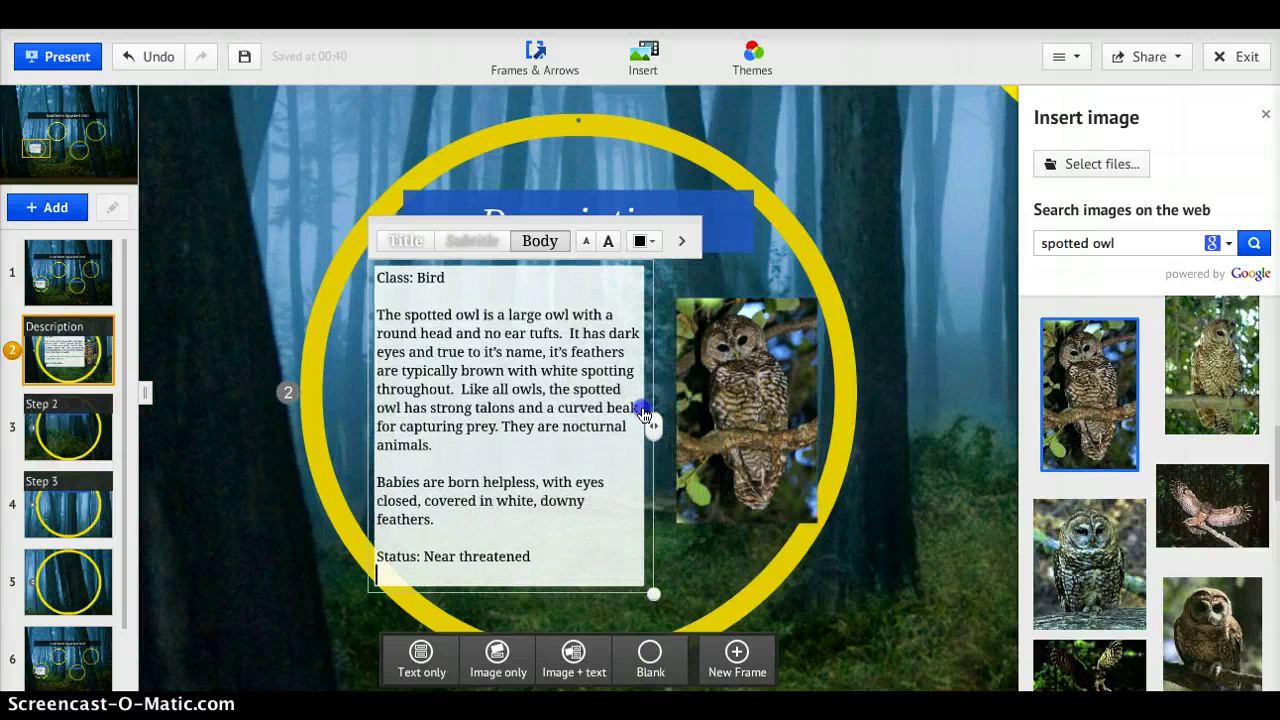
# Step: Shift the Description body text slightly right, and enlarge the owl photo a little and set it close beside the text
pyautogui.click(565, 444)
pyautogui.click(681, 524)
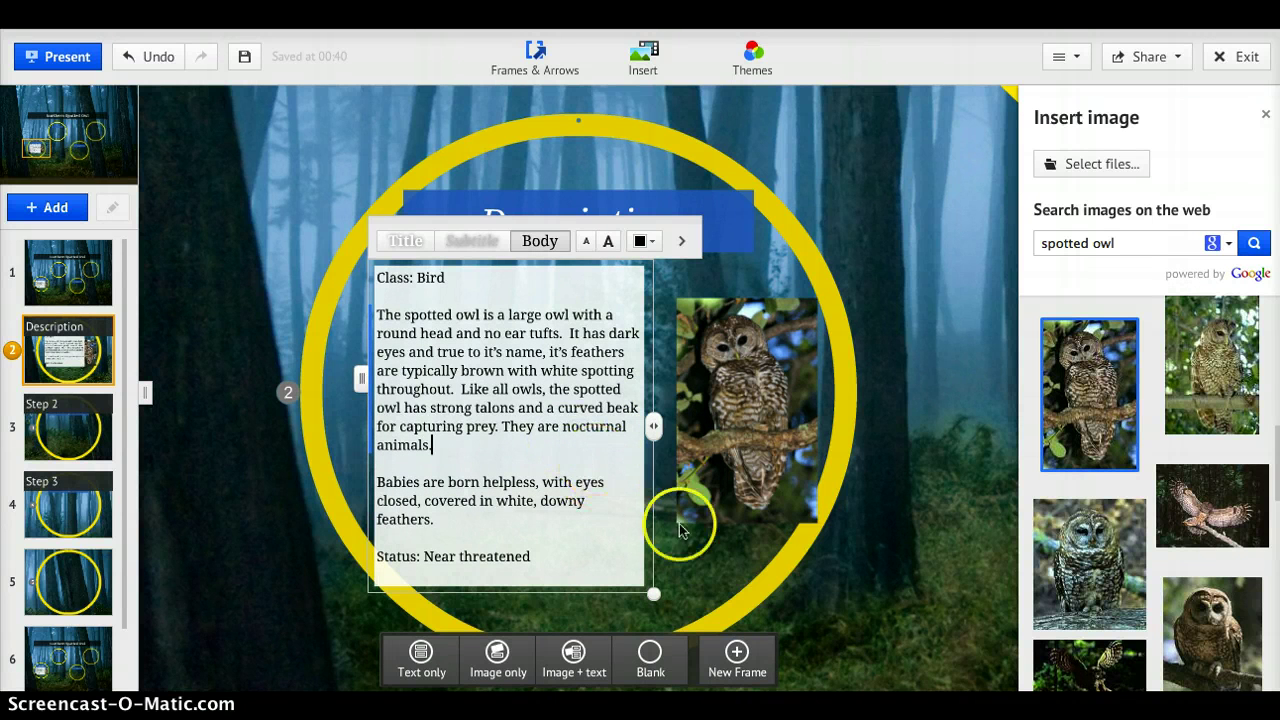
pyautogui.click(524, 464)
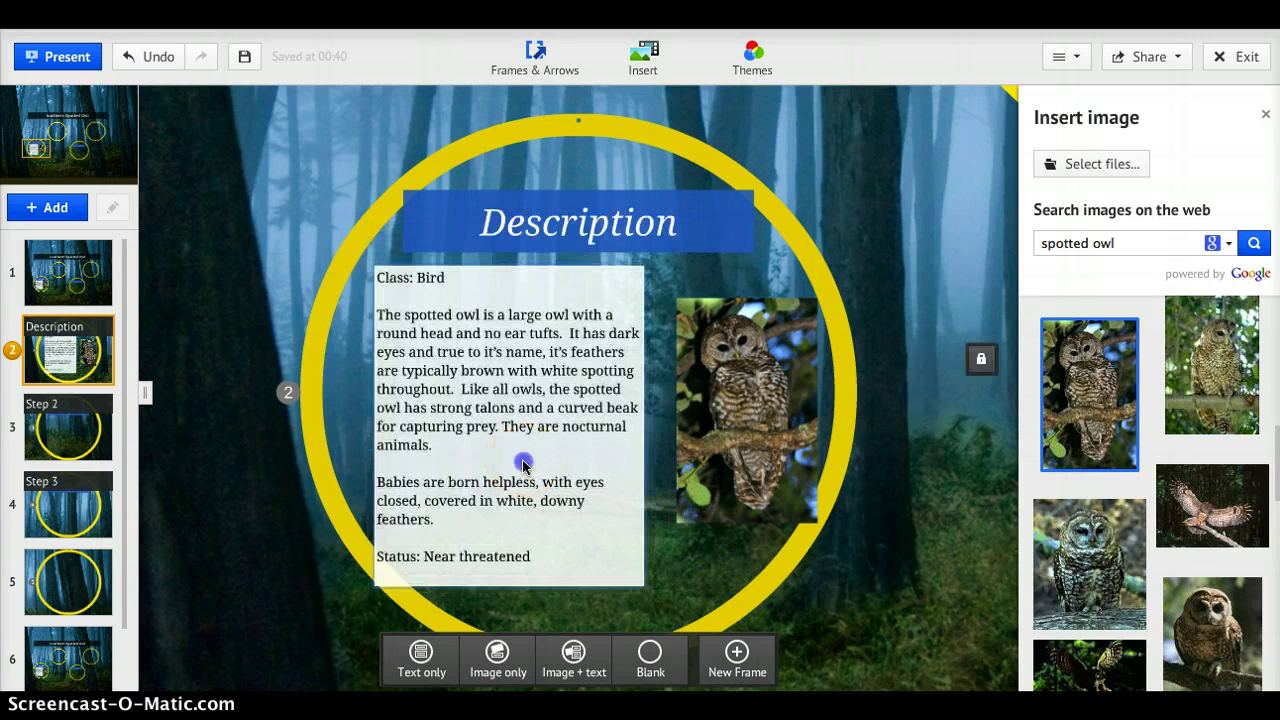
pyautogui.moveTo(725, 448); pyautogui.dragTo(708, 416)
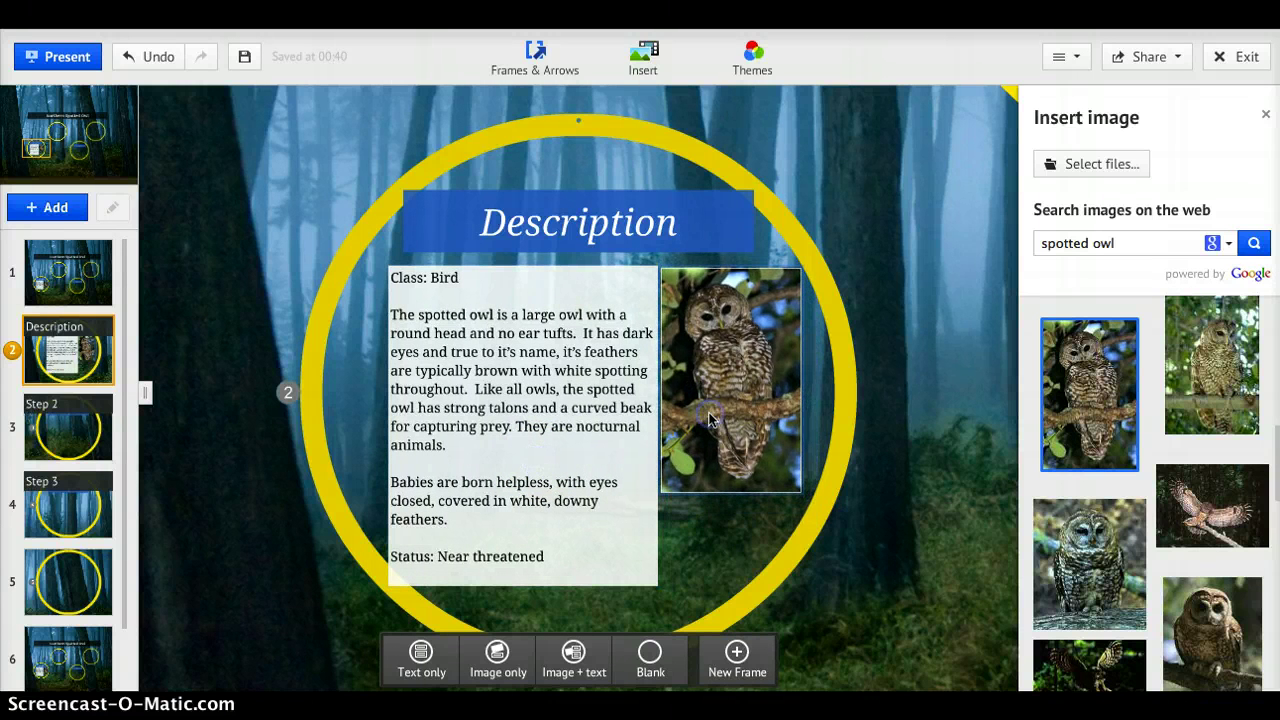
pyautogui.moveTo(795, 496); pyautogui.dragTo(822, 512)
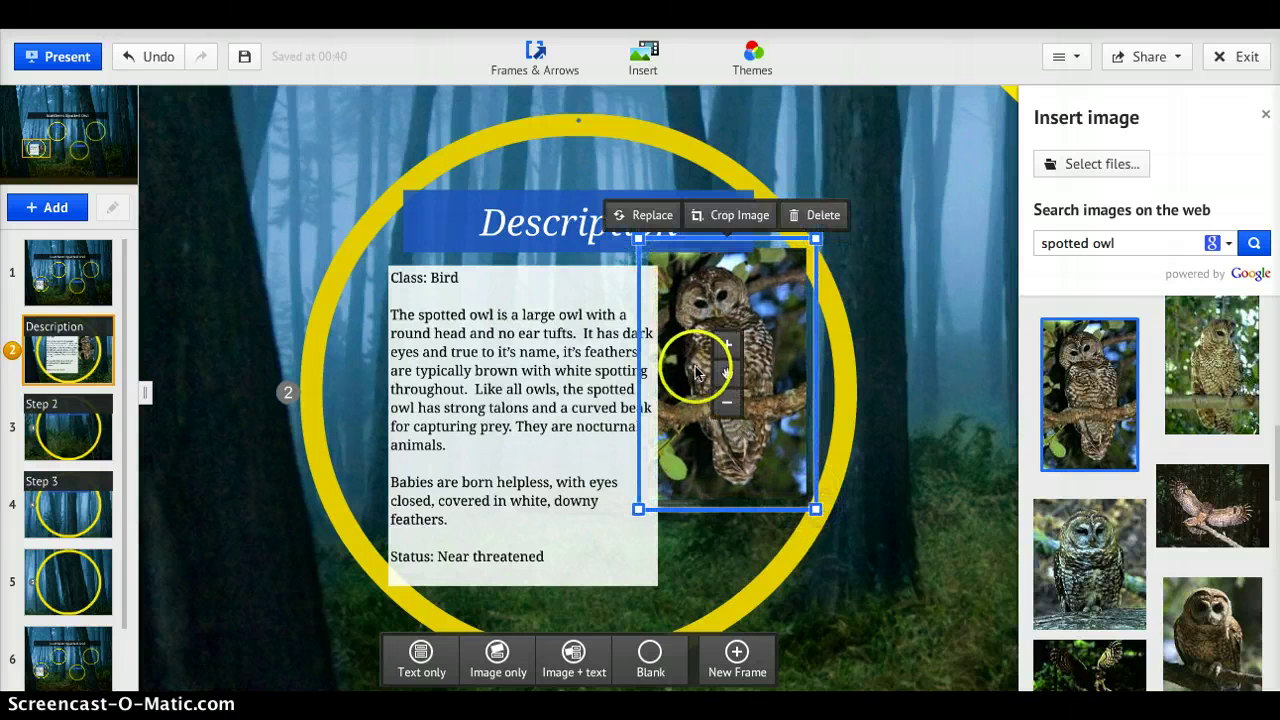
pyautogui.moveTo(694, 366); pyautogui.dragTo(707, 408)
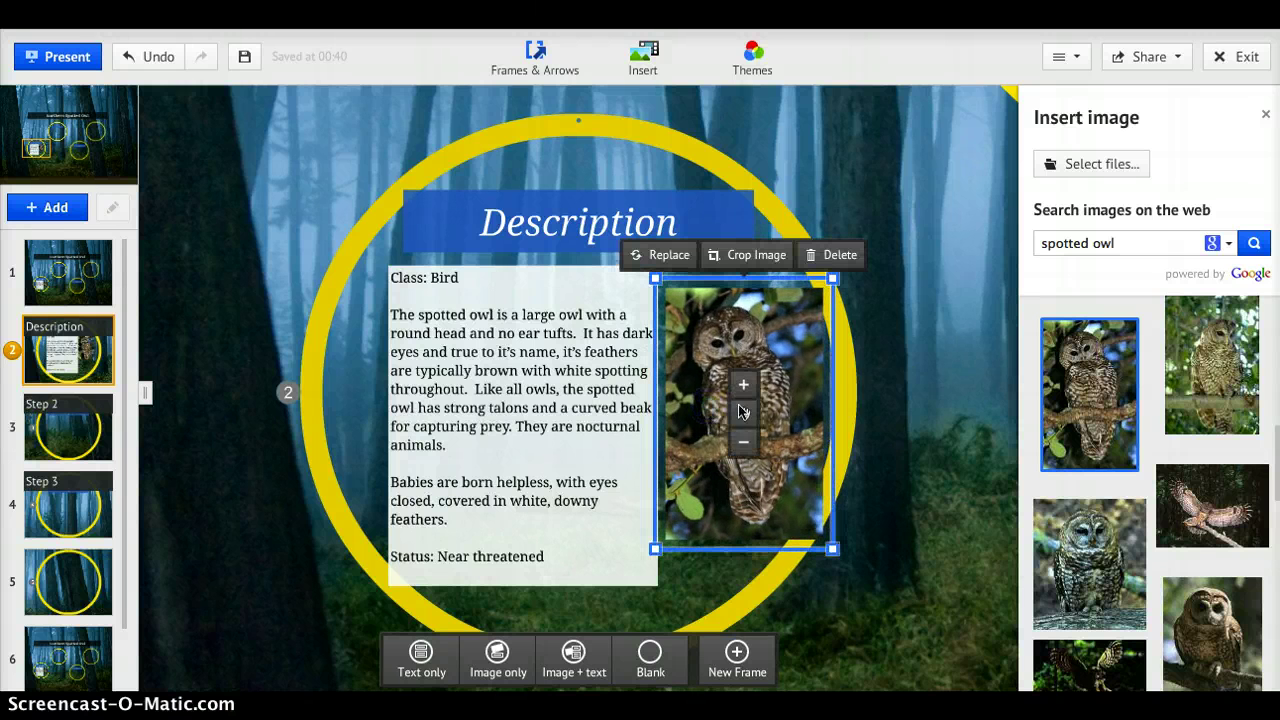
pyautogui.click(914, 412)
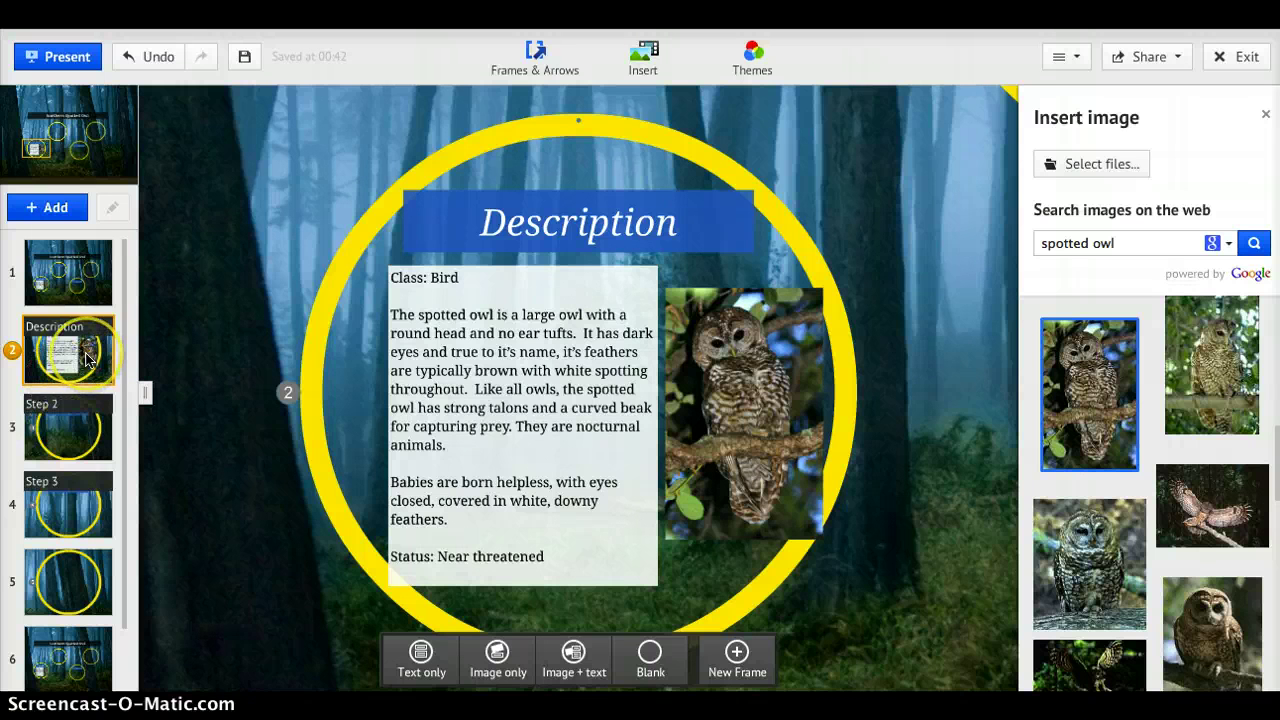
# Step: Replace the title of the Step 2 circle with "Habitat"
pyautogui.click(70, 432)
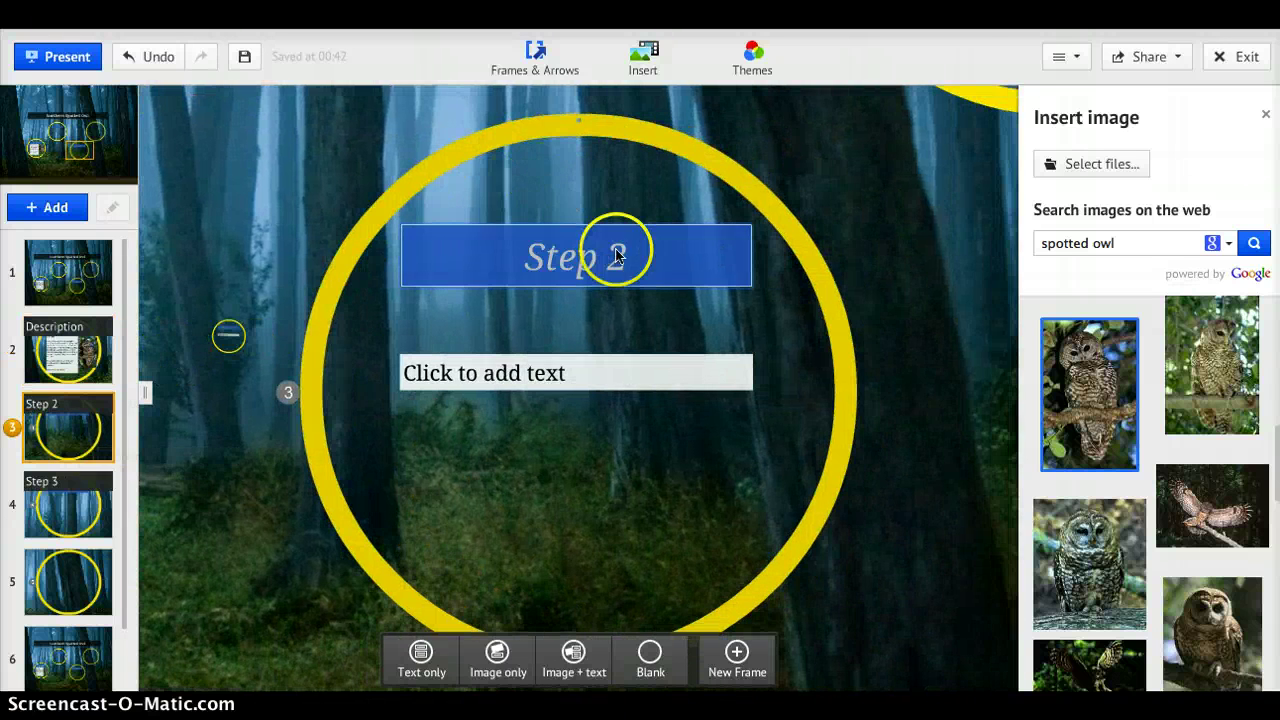
pyautogui.click(628, 262)
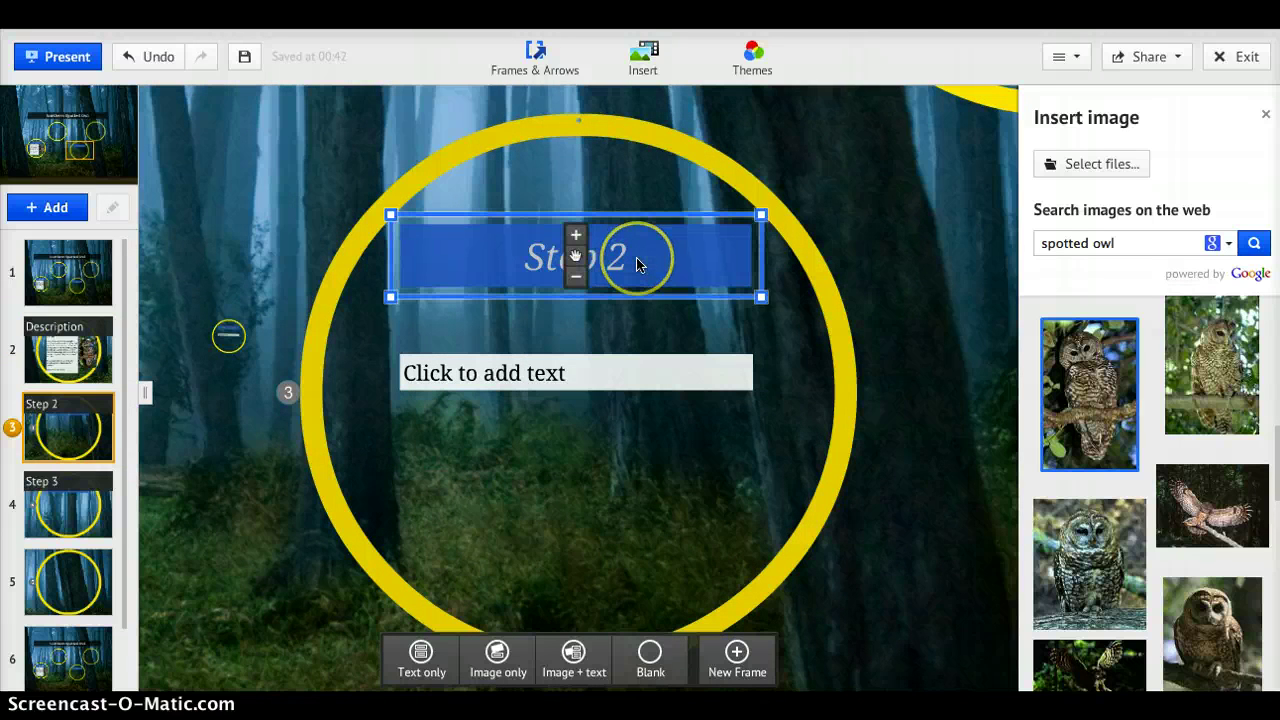
pyautogui.click(515, 190)
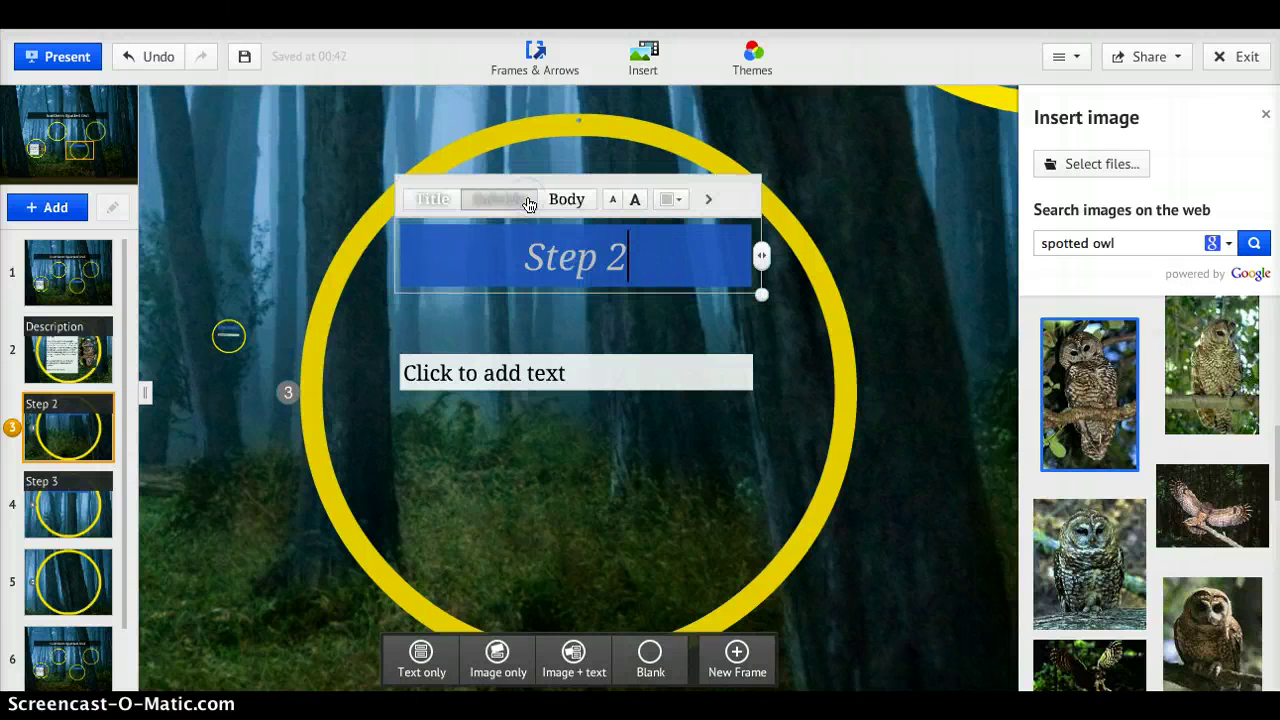
pyautogui.press('BackSpace')
pyautogui.press('BackSpace')
pyautogui.press('BackSpace')
pyautogui.press('BackSpace')
pyautogui.press('BackSpace')
pyautogui.press('BackSpace')
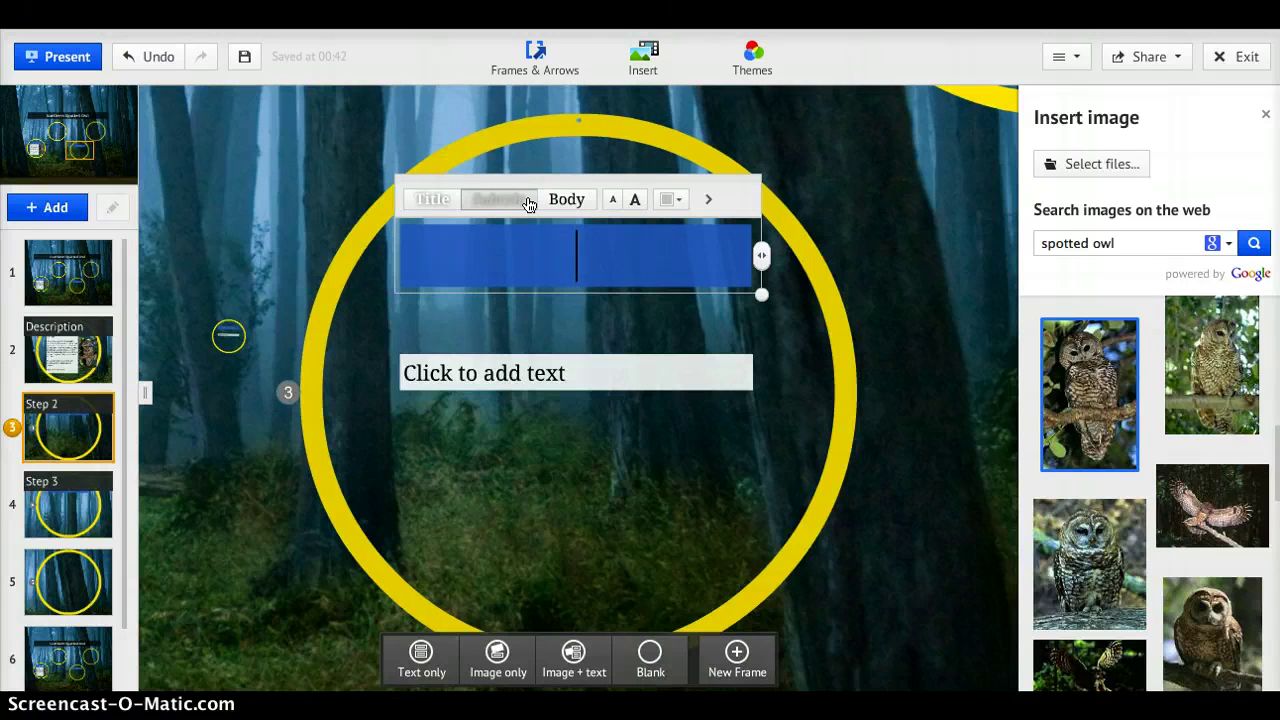
pyautogui.write('Habitat')
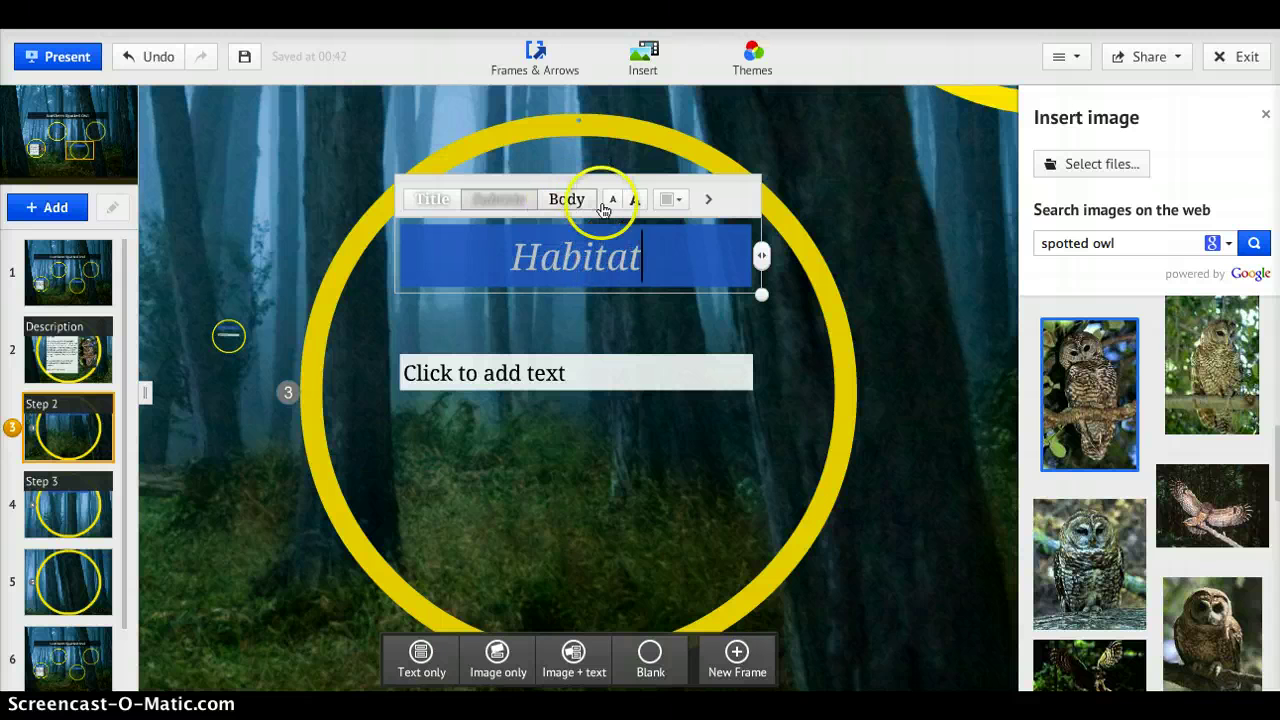
# Step: Color the Habitat title text white and move the title slightly higher inside its circle
pyautogui.moveTo(651, 257); pyautogui.dragTo(465, 258)
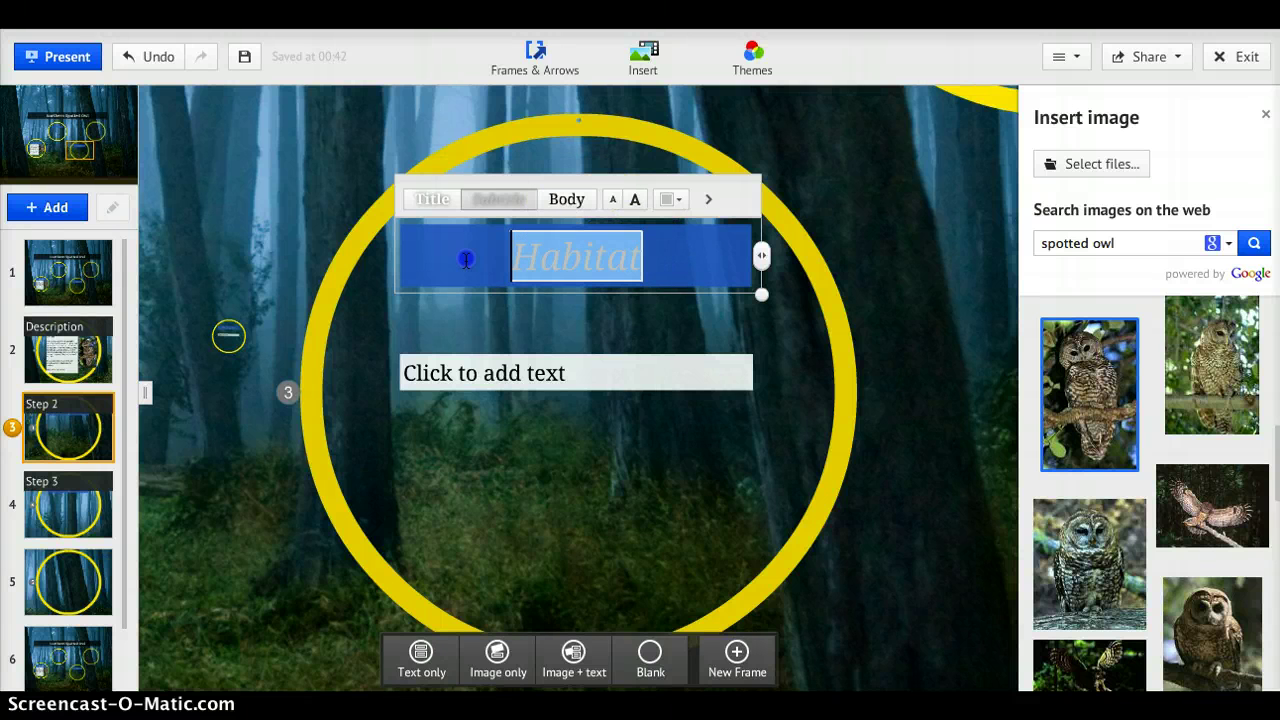
pyautogui.click(679, 207)
pyautogui.click(737, 129)
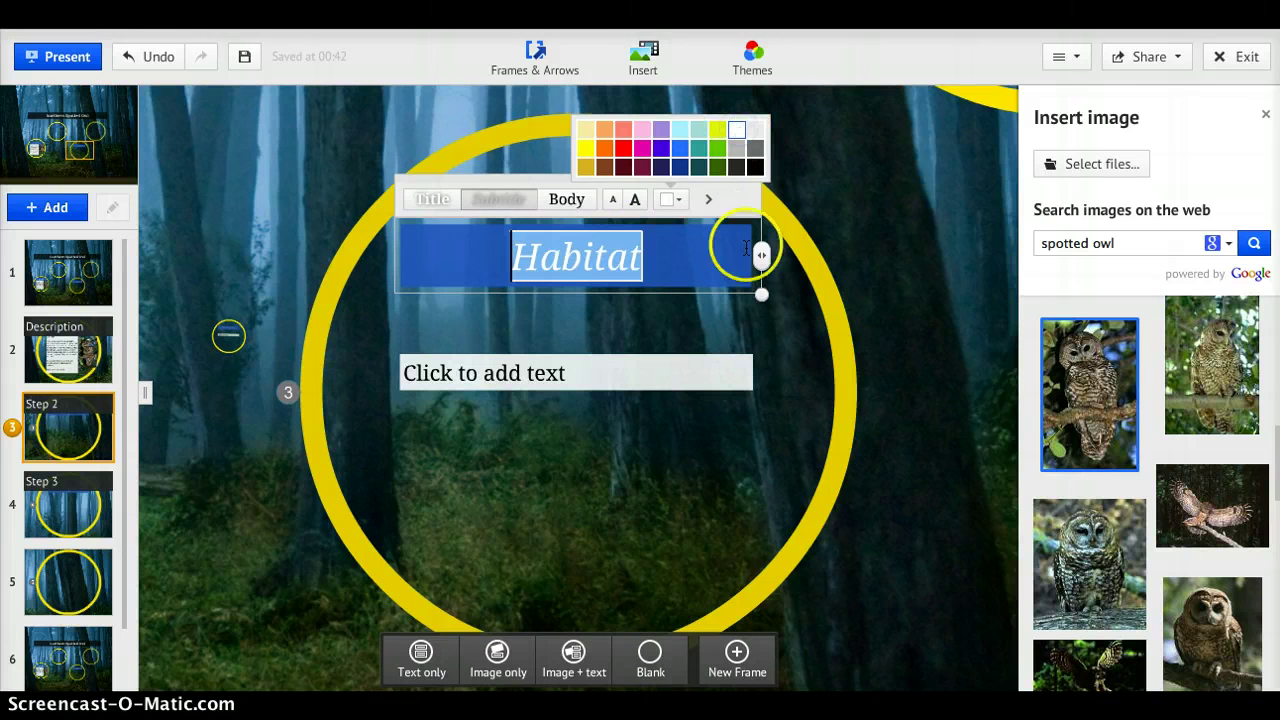
pyautogui.click(717, 309)
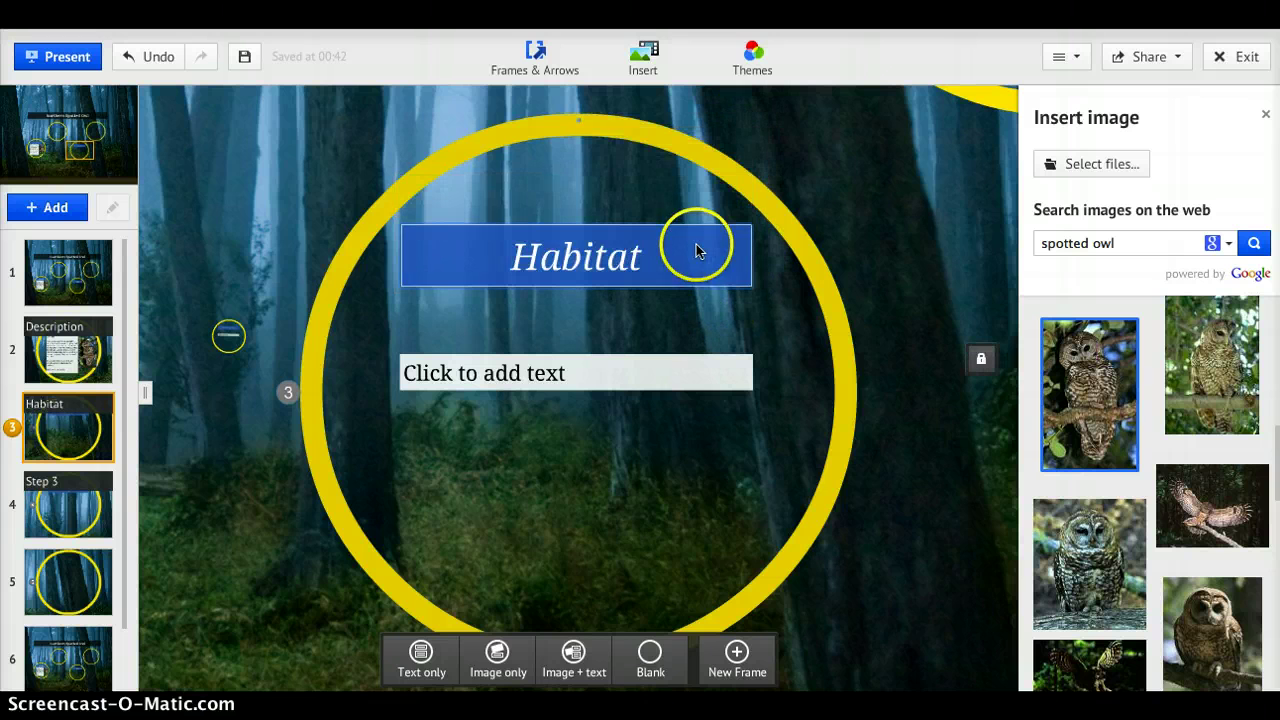
pyautogui.moveTo(696, 250); pyautogui.dragTo(700, 237)
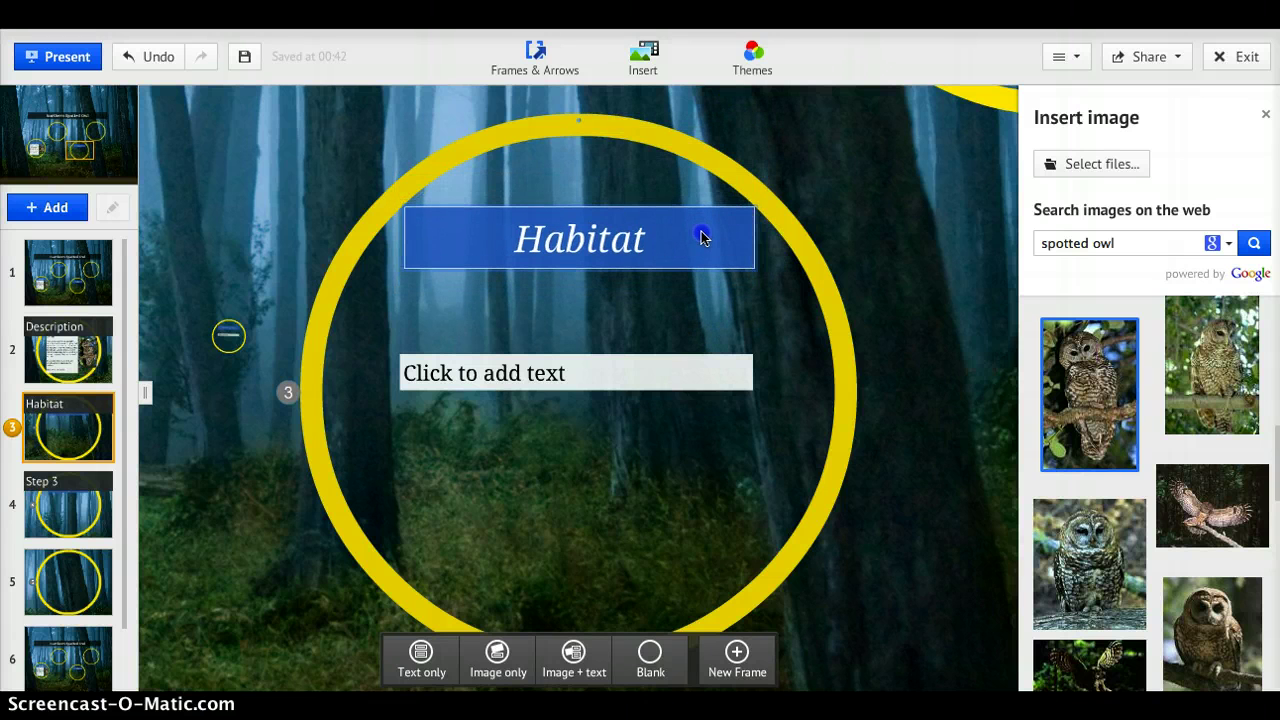
# Step: Paste the copied paragraph on old-growth coniferous forests into the Habitat circle's body text box
pyautogui.click(604, 366)
pyautogui.rightClick(605, 366)
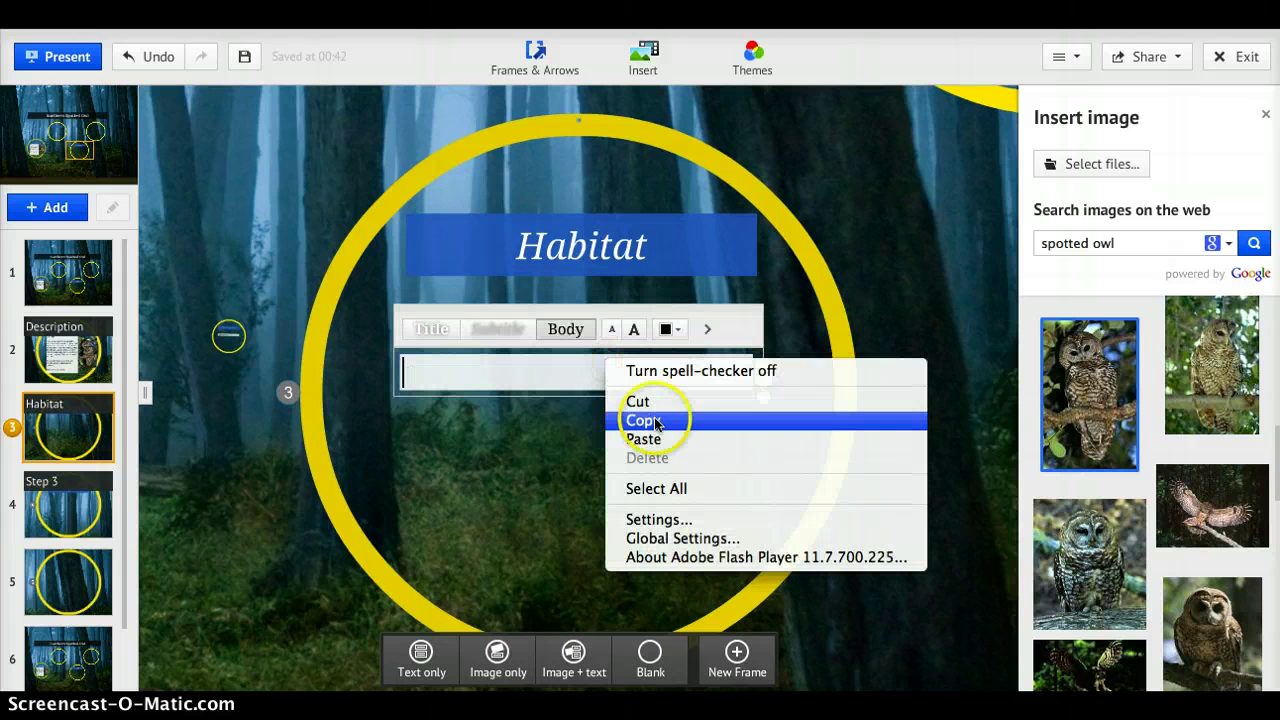
pyautogui.click(650, 438)
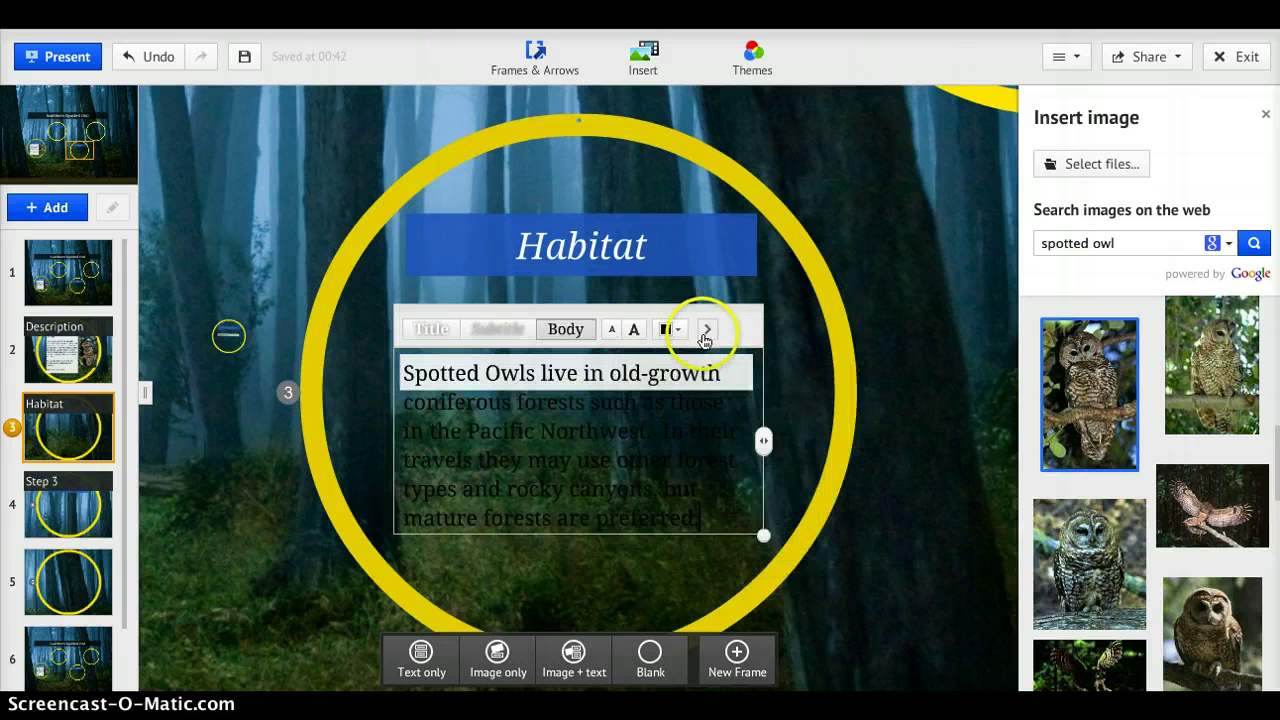
# Step: Reduce the Habitat body text two sizes, widen its box to wrap in four lines, and place it just below the title
pyautogui.click(612, 330)
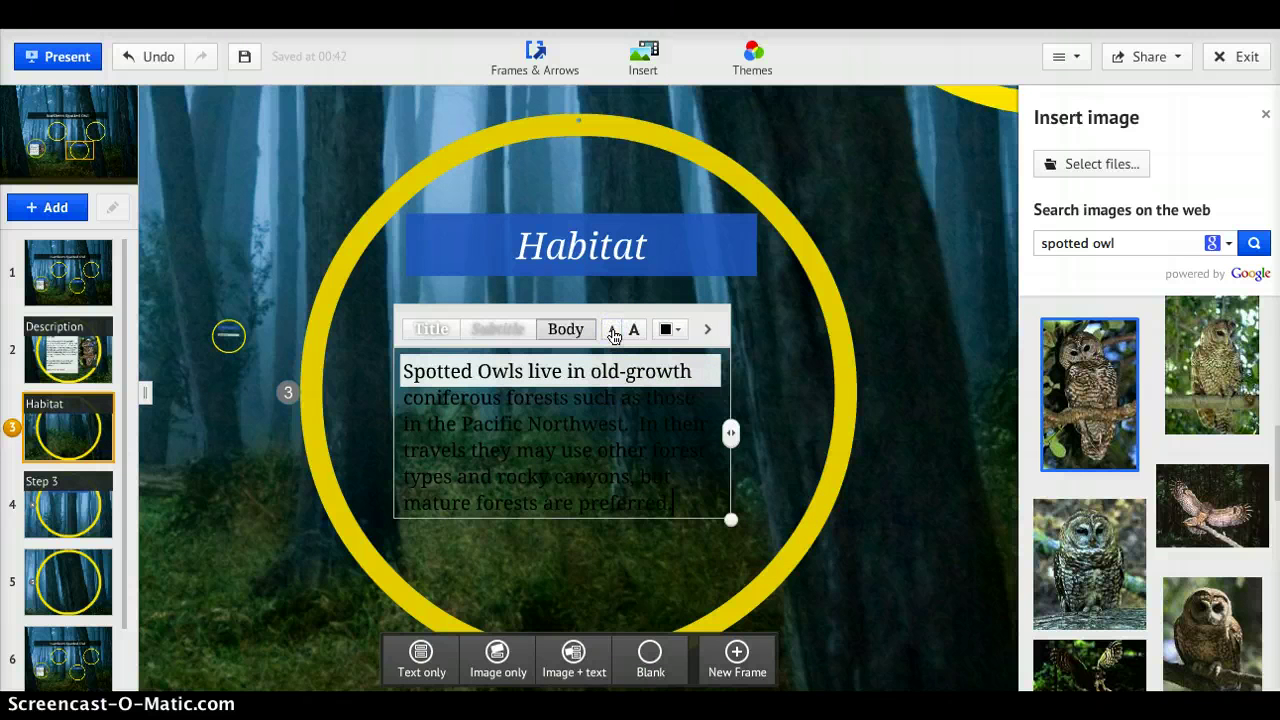
pyautogui.click(613, 336)
pyautogui.moveTo(703, 430); pyautogui.dragTo(777, 427)
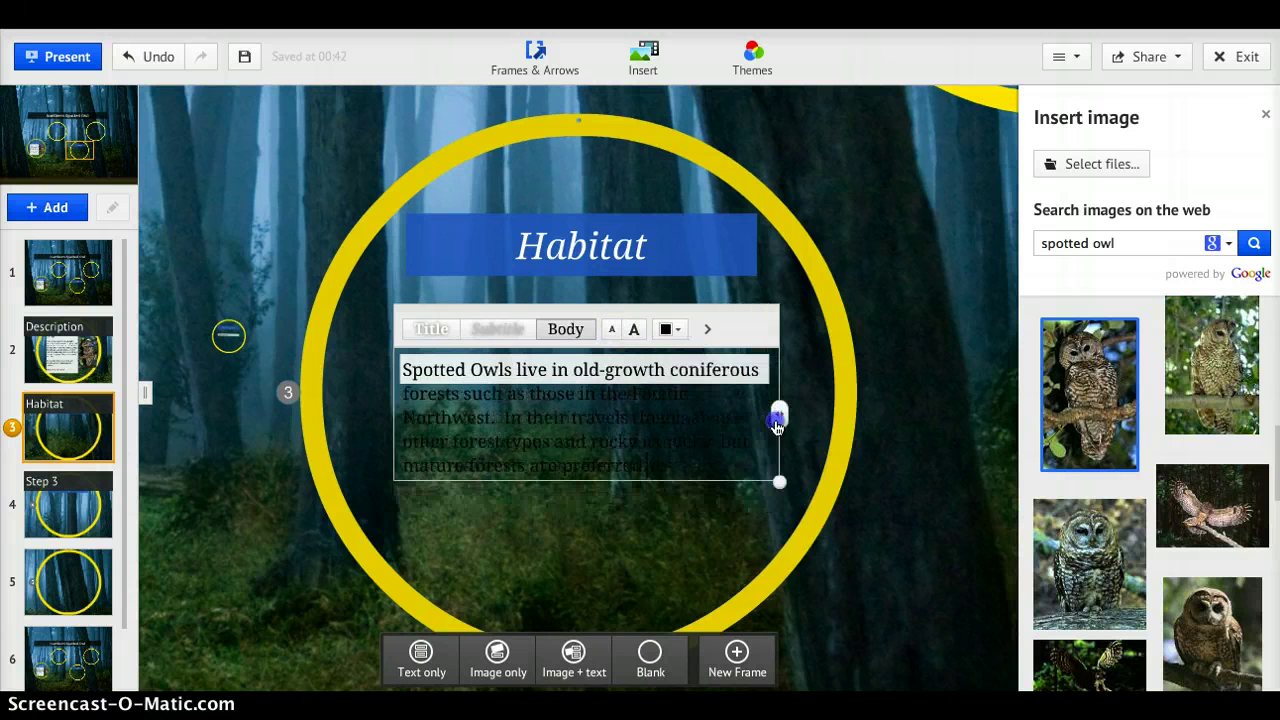
pyautogui.moveTo(760, 329); pyautogui.dragTo(714, 291)
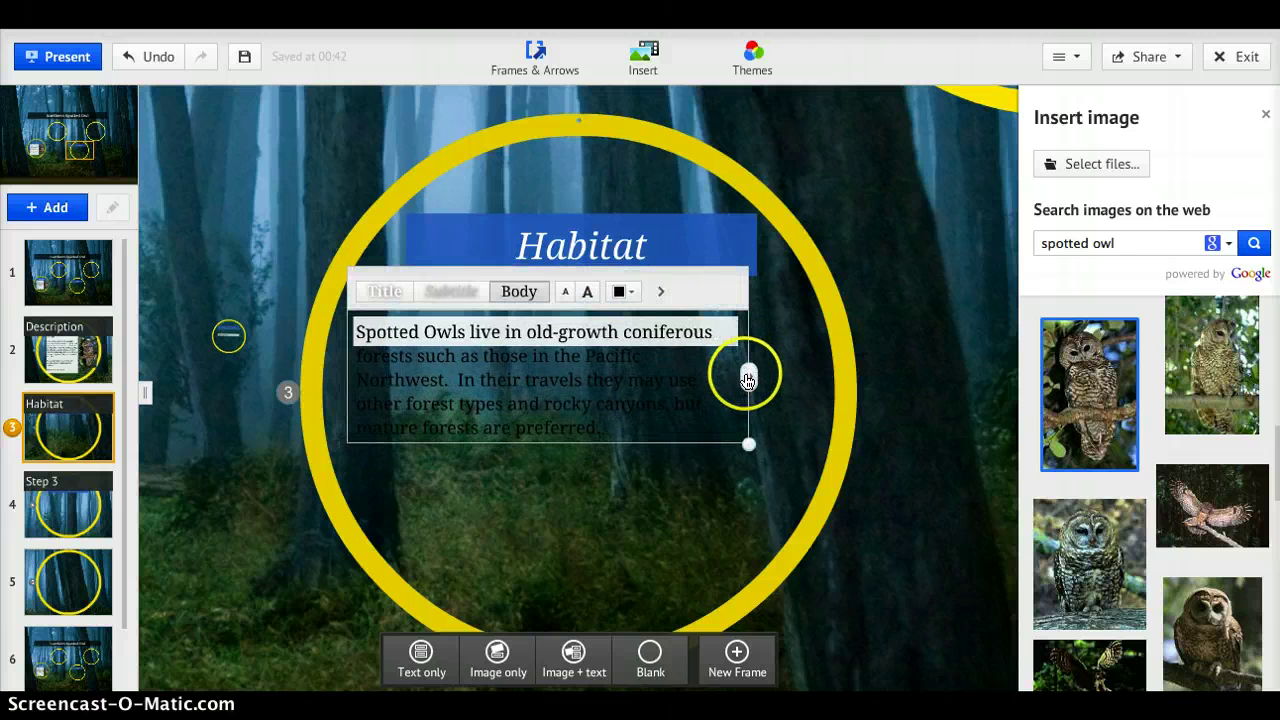
pyautogui.moveTo(747, 378); pyautogui.dragTo(812, 366)
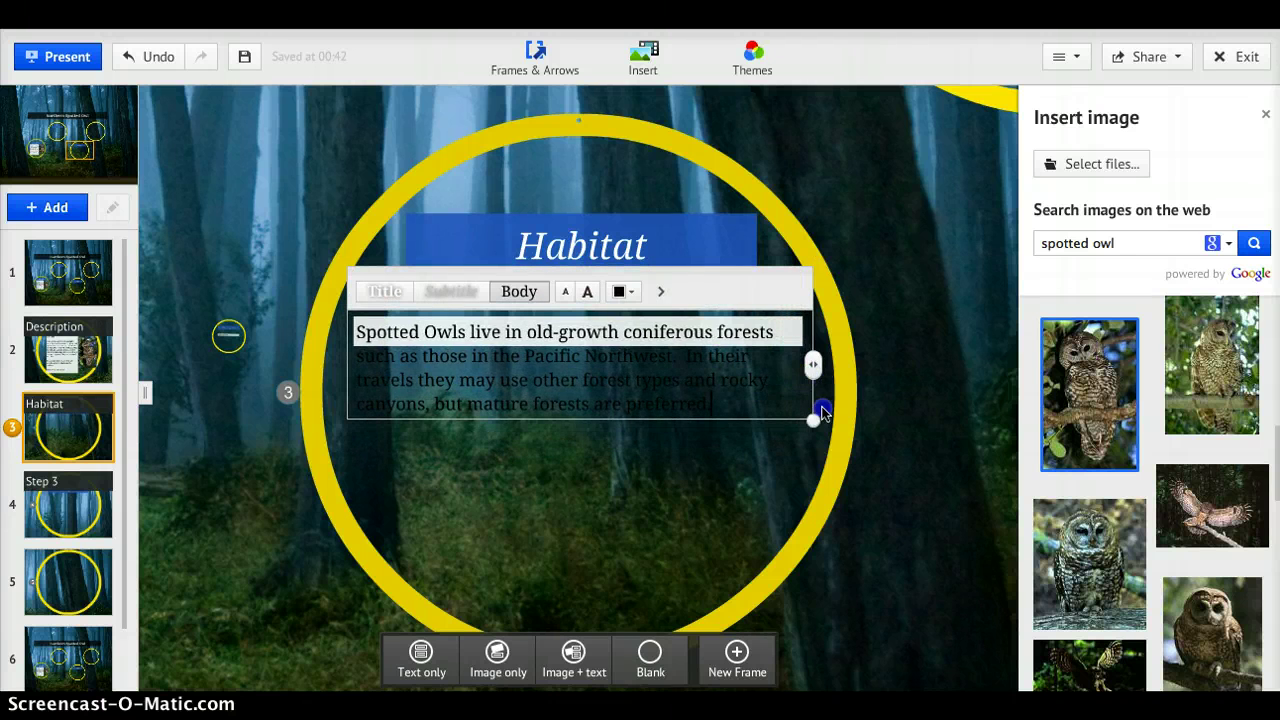
pyautogui.moveTo(820, 410); pyautogui.dragTo(820, 412)
pyautogui.moveTo(760, 366); pyautogui.dragTo(760, 350)
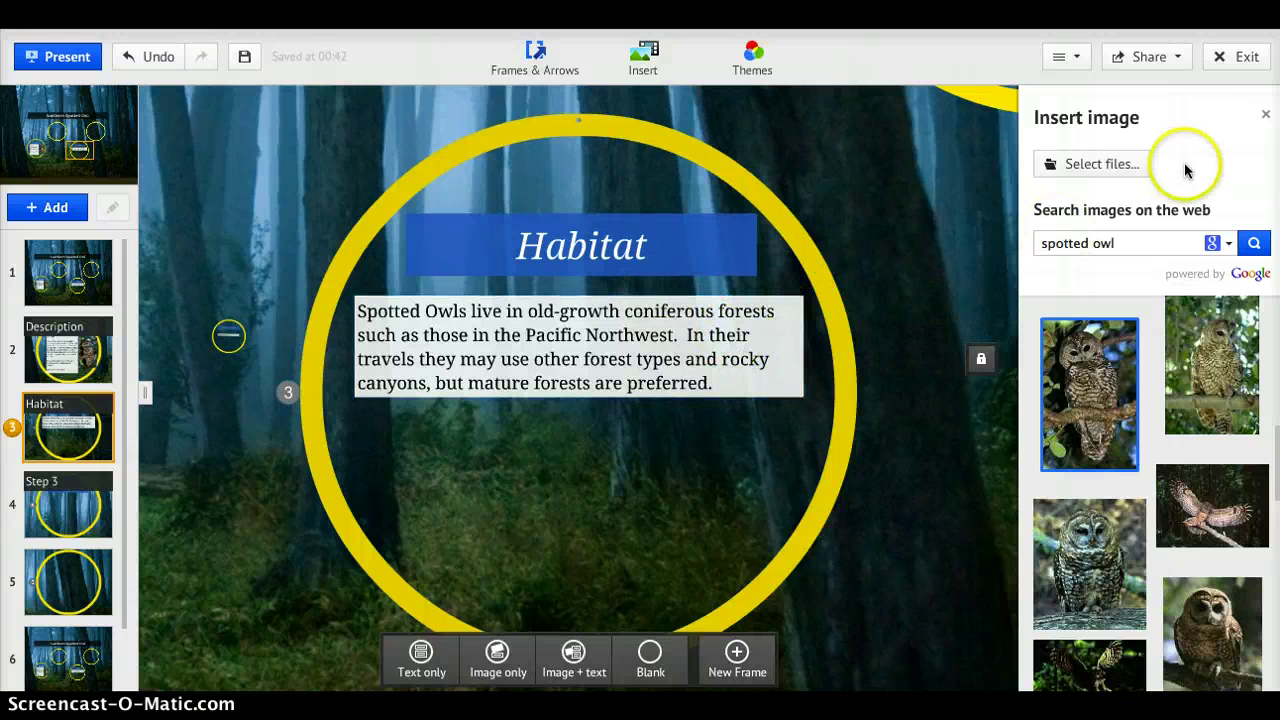
pyautogui.click(1267, 119)
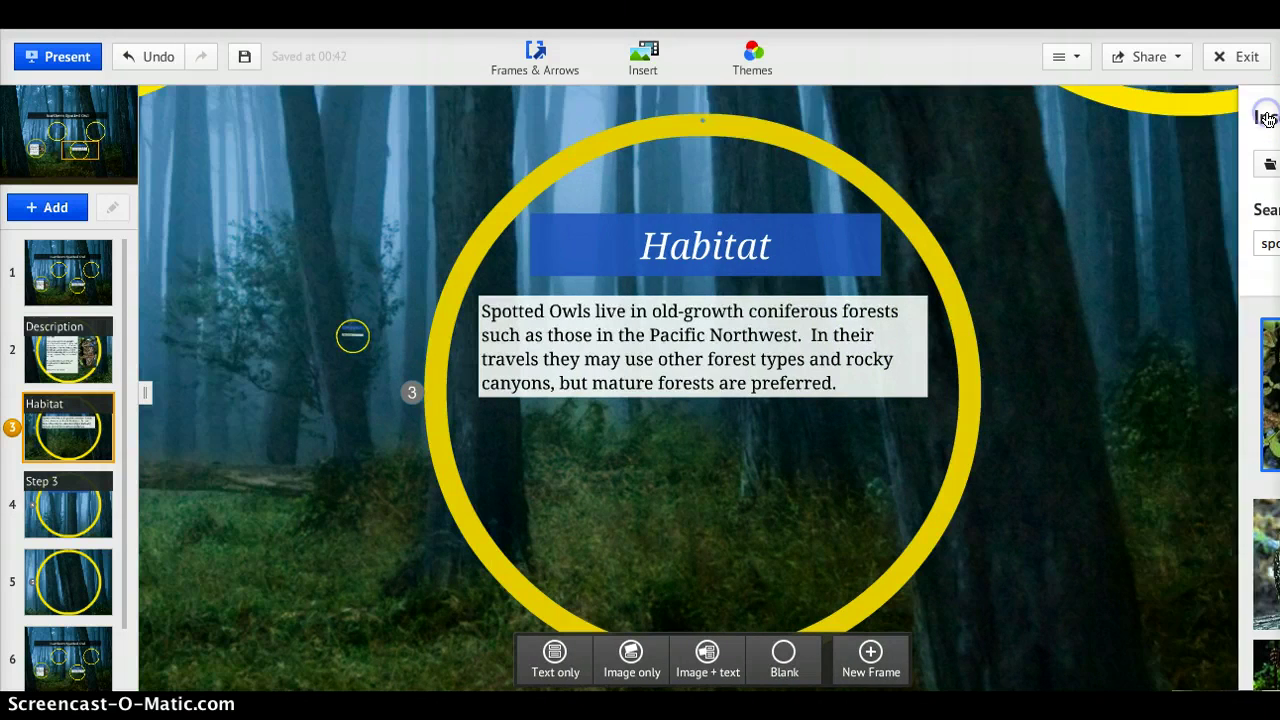
pyautogui.click(643, 67)
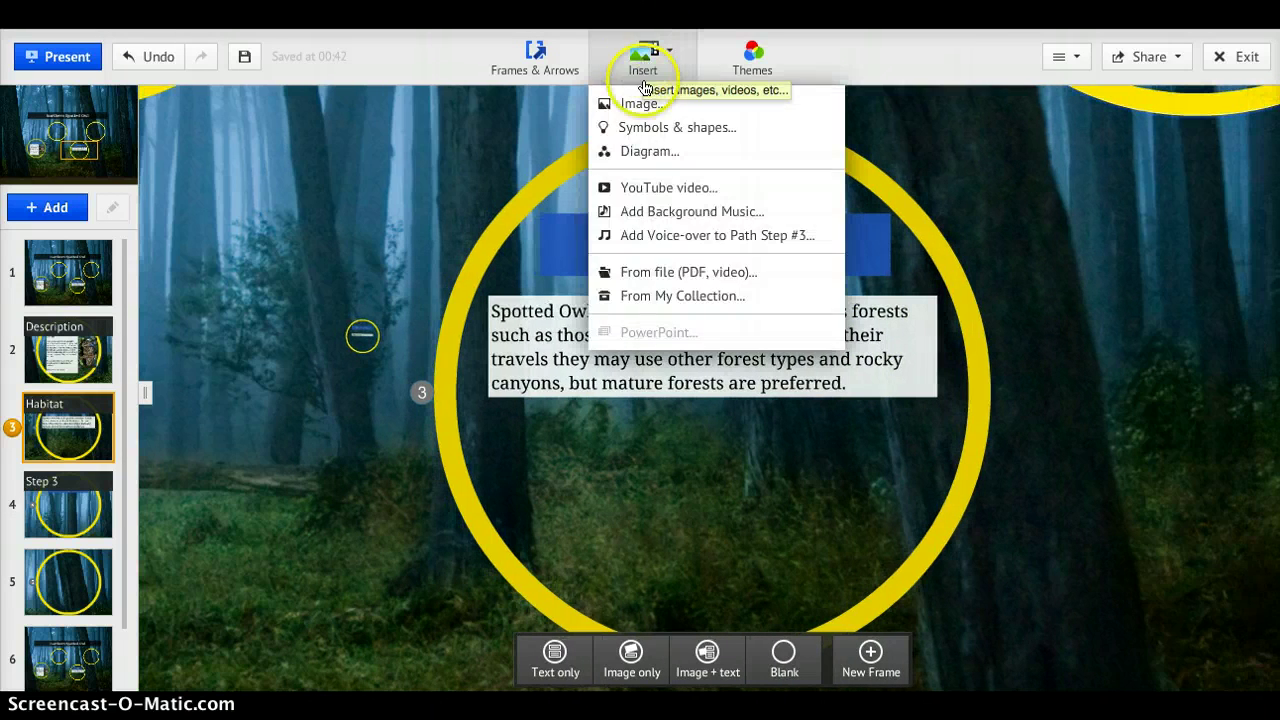
pyautogui.click(642, 103)
pyautogui.click(1128, 245)
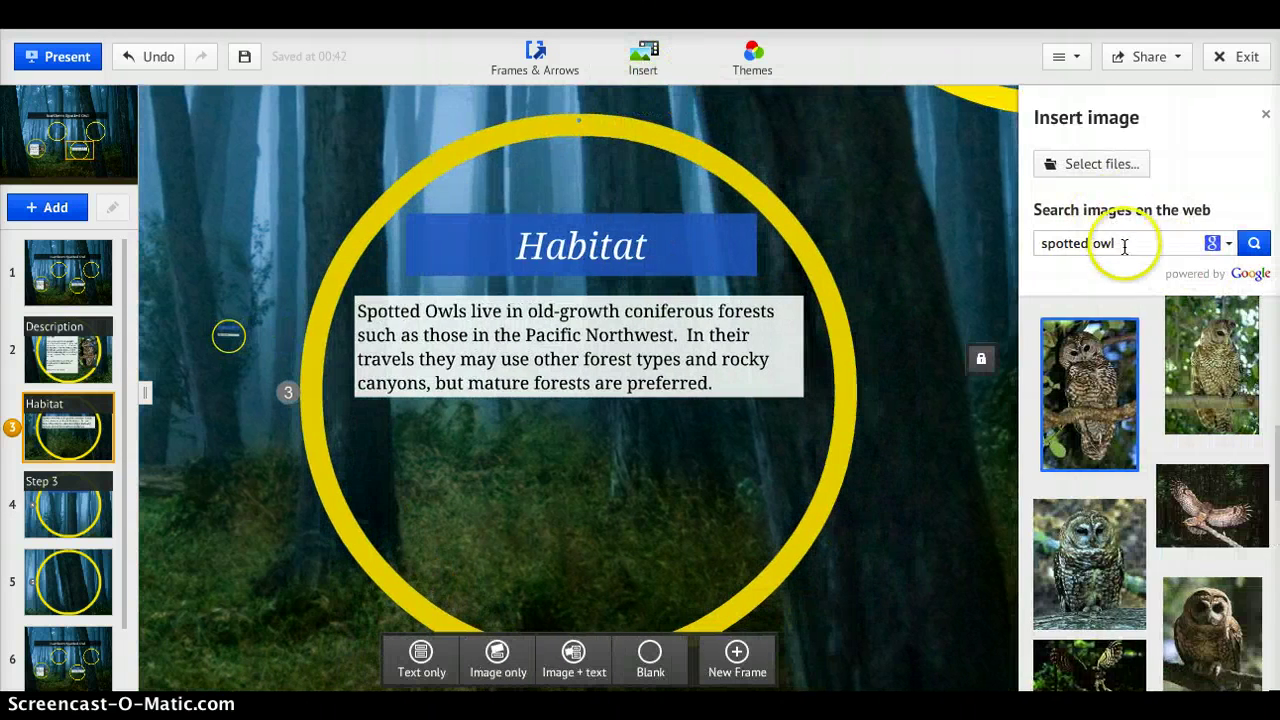
pyautogui.press('Right')
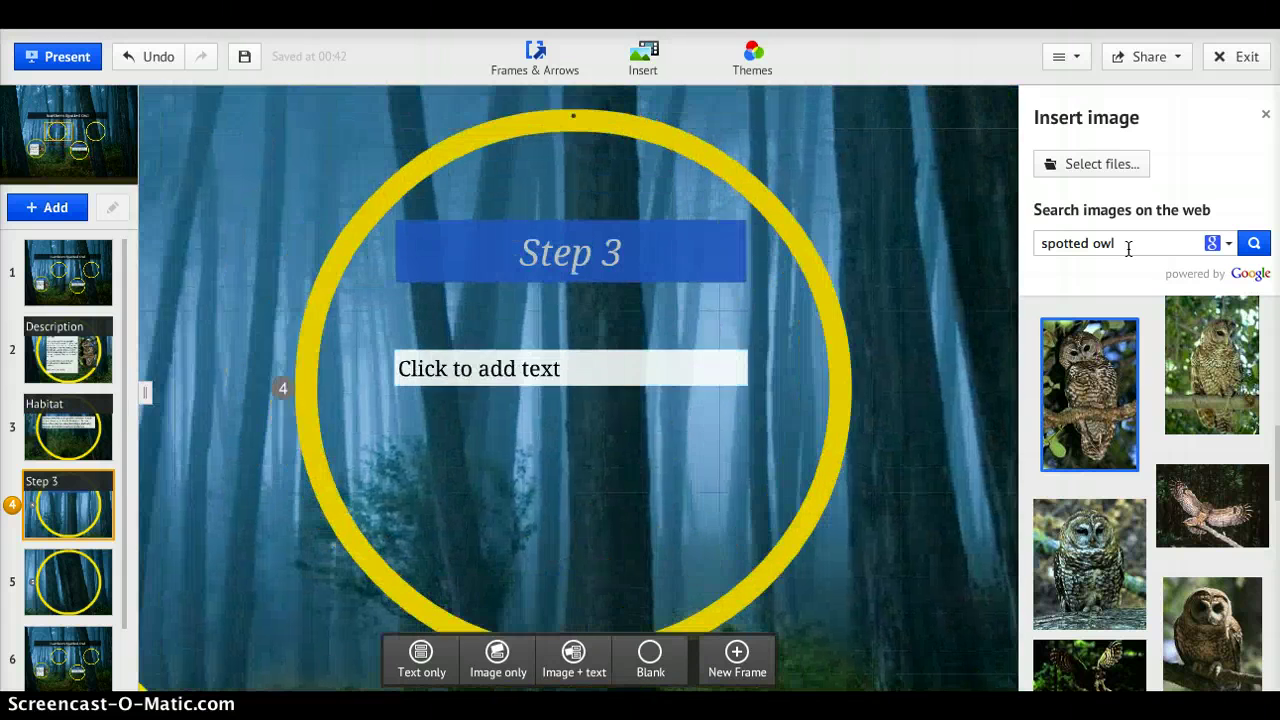
pyautogui.click(43, 445)
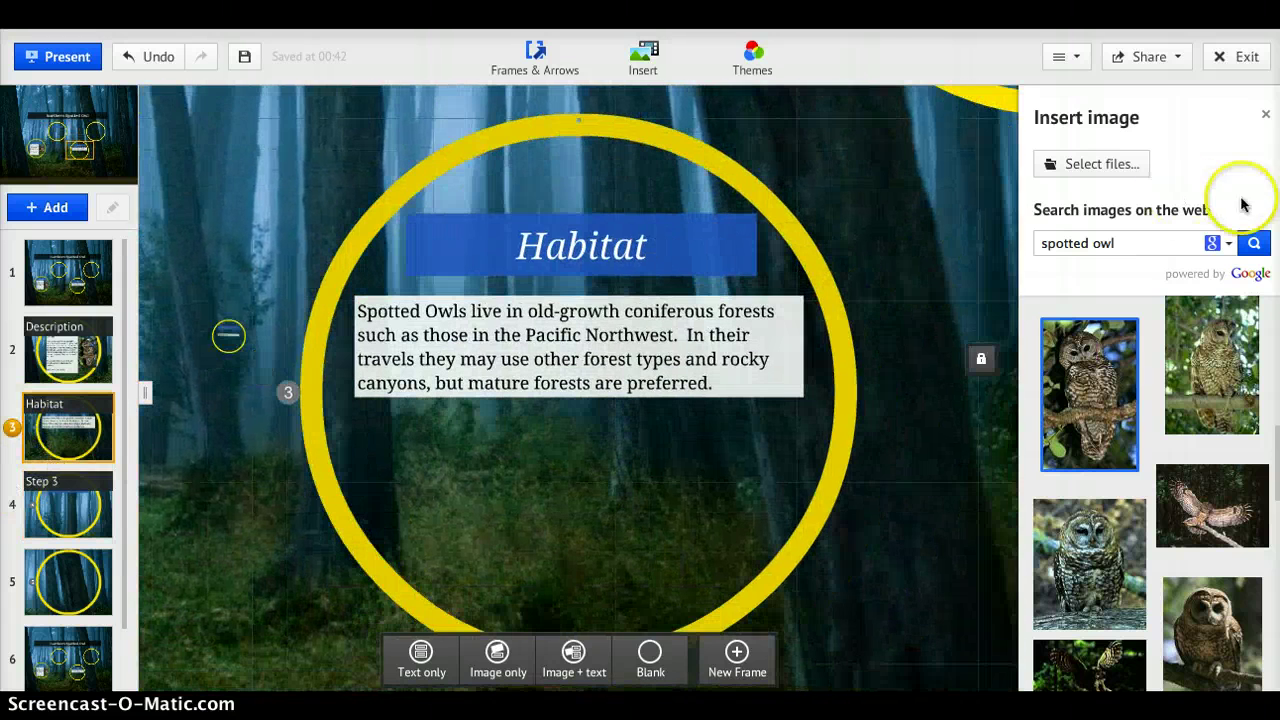
# Step: Search the web images for "spotted owl range map" and insert the map with pink range areas and a legend into the Habitat circle
pyautogui.click(1134, 245)
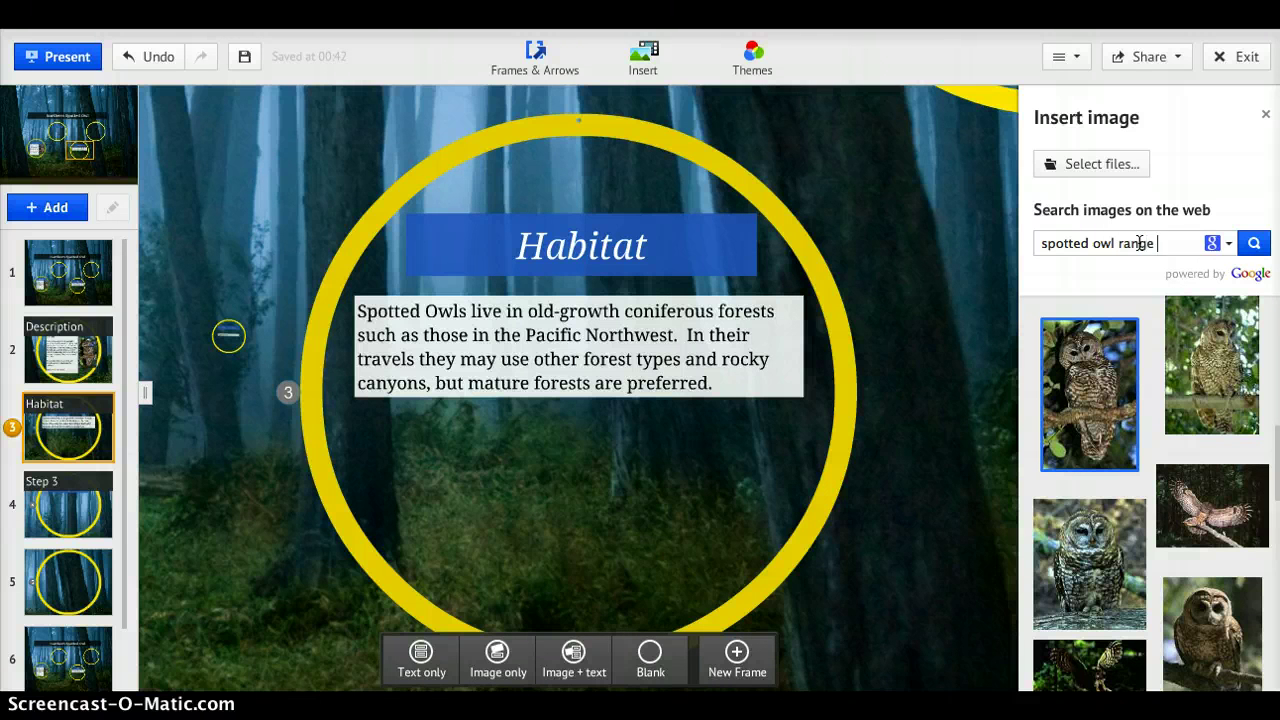
pyautogui.write('range map')
pyautogui.press('Return')
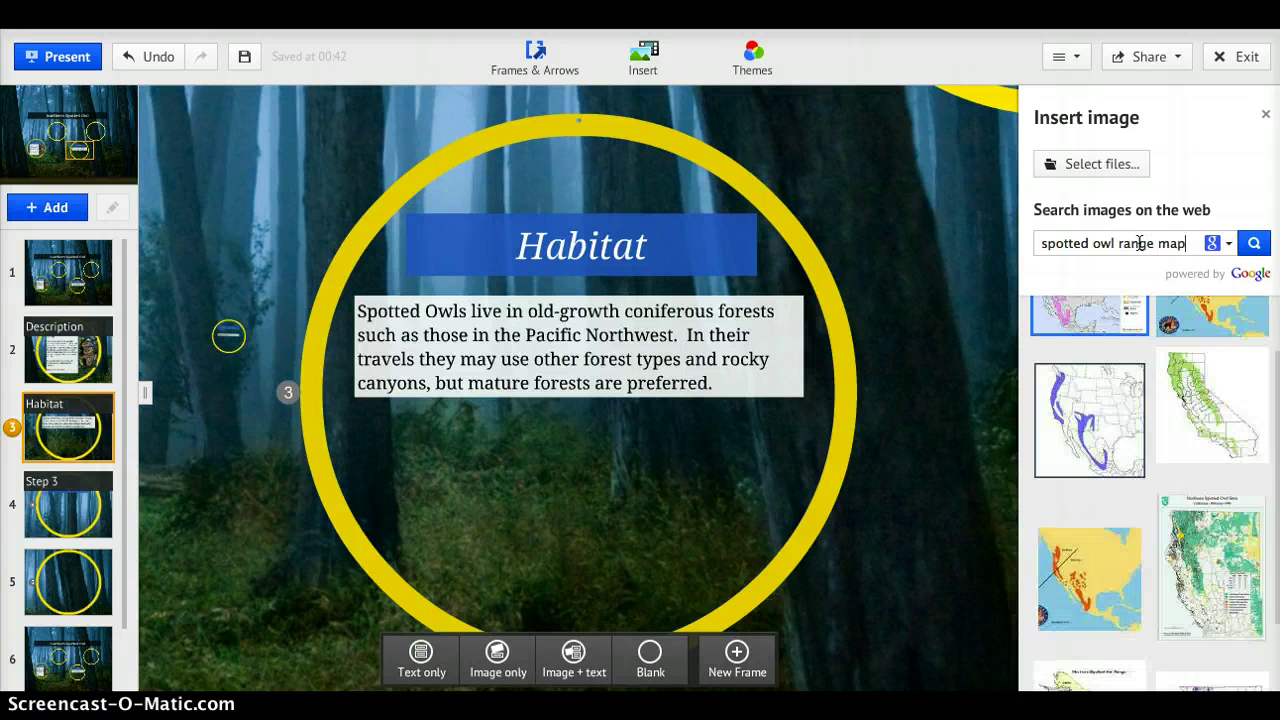
pyautogui.scroll(-2, 1151, 358)
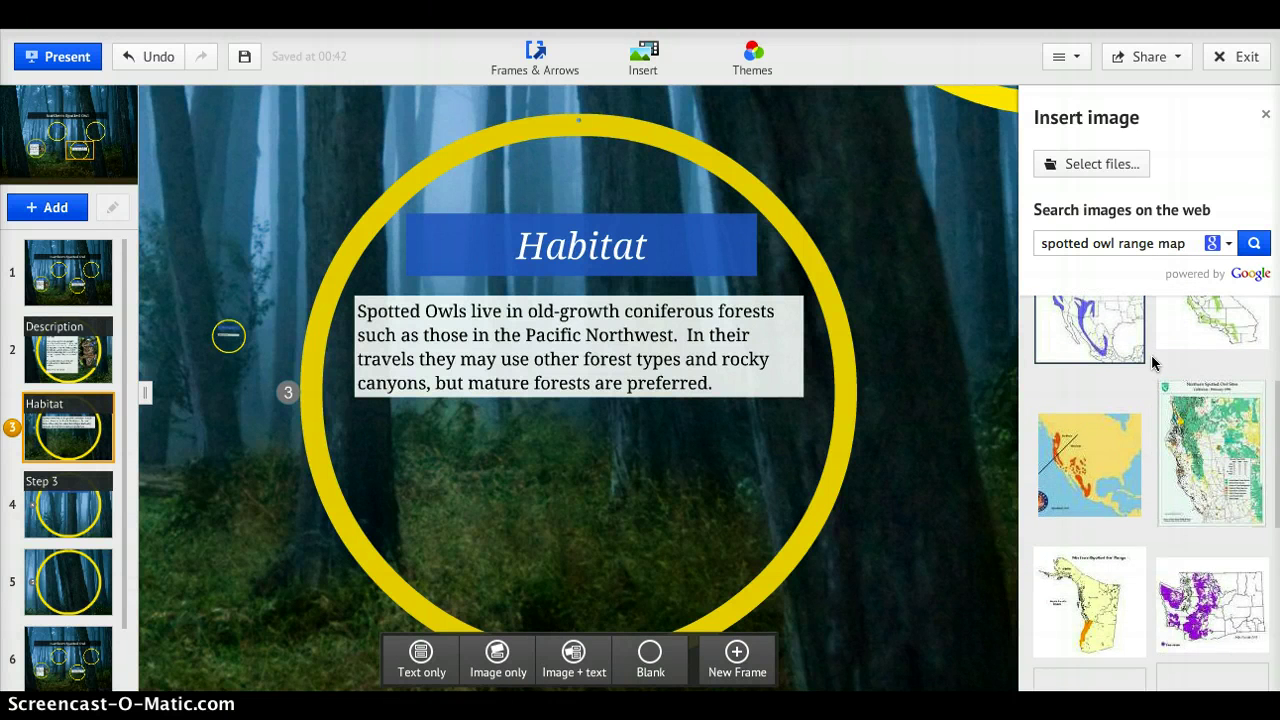
pyautogui.scroll(2, 1155, 370)
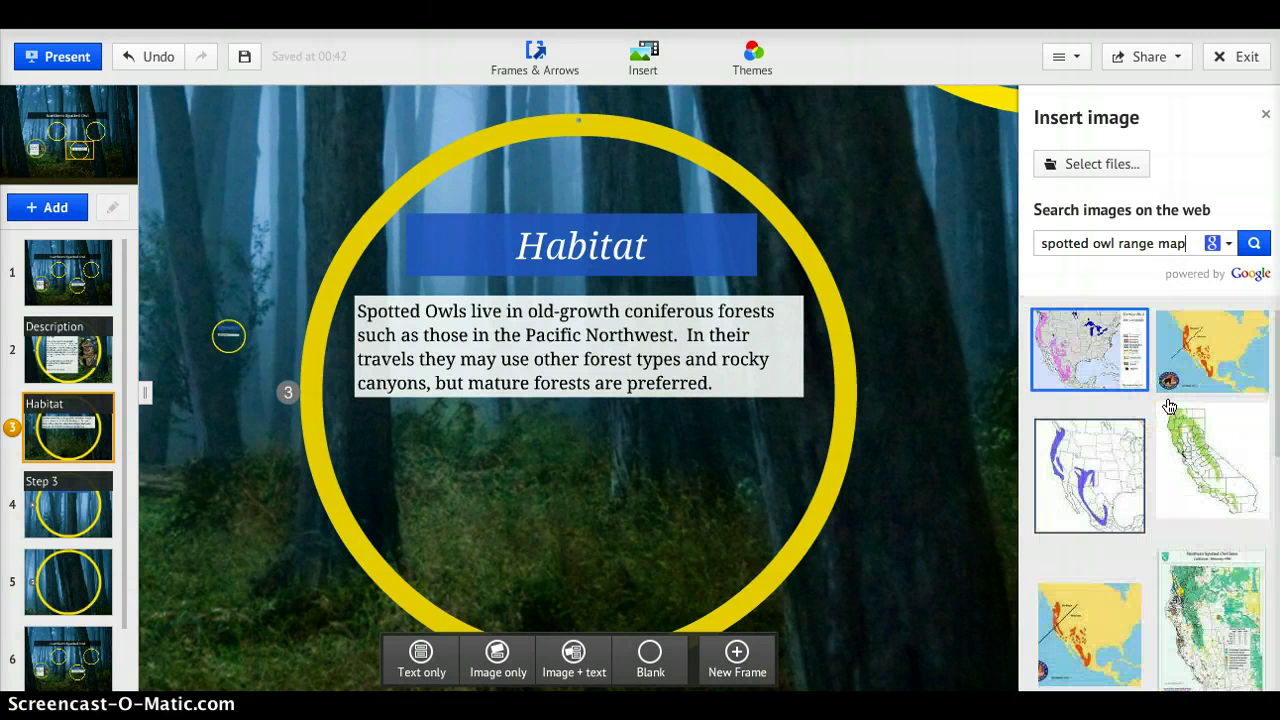
pyautogui.click(1087, 330)
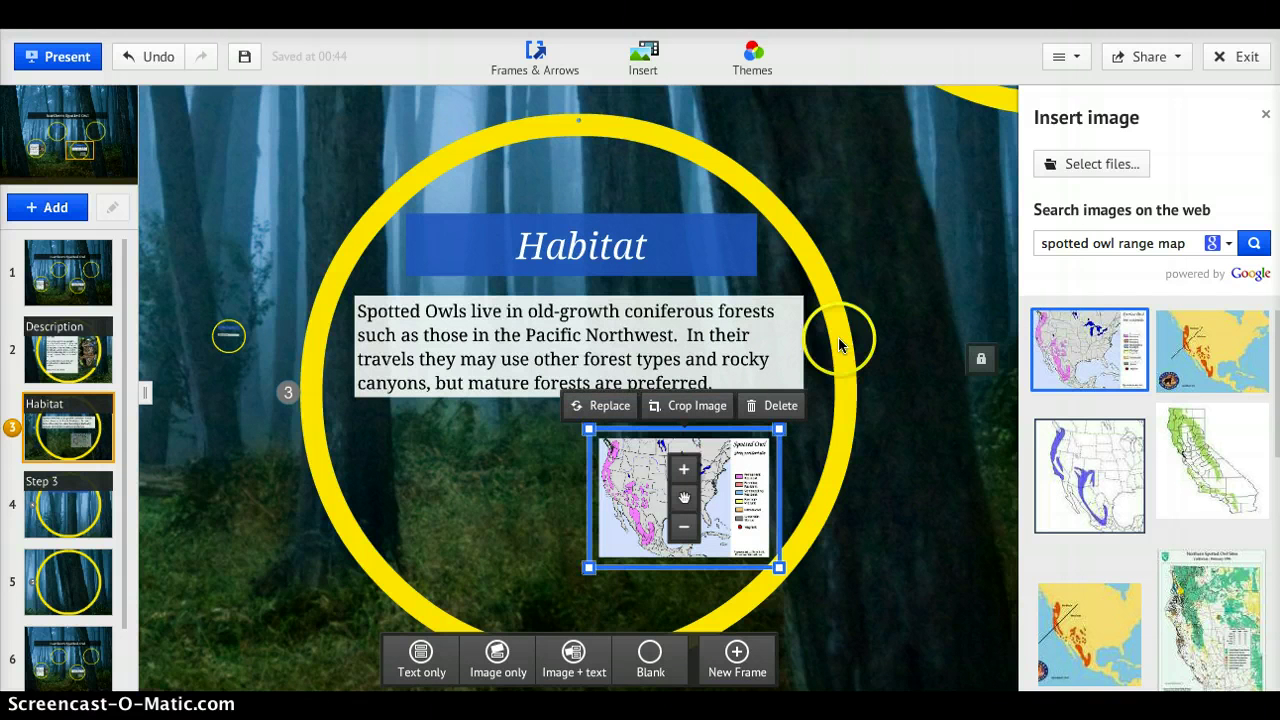
# Step: Enlarge the spotted owl range map and center it in the Habitat circle directly below the body text
pyautogui.moveTo(588, 430); pyautogui.dragTo(475, 393)
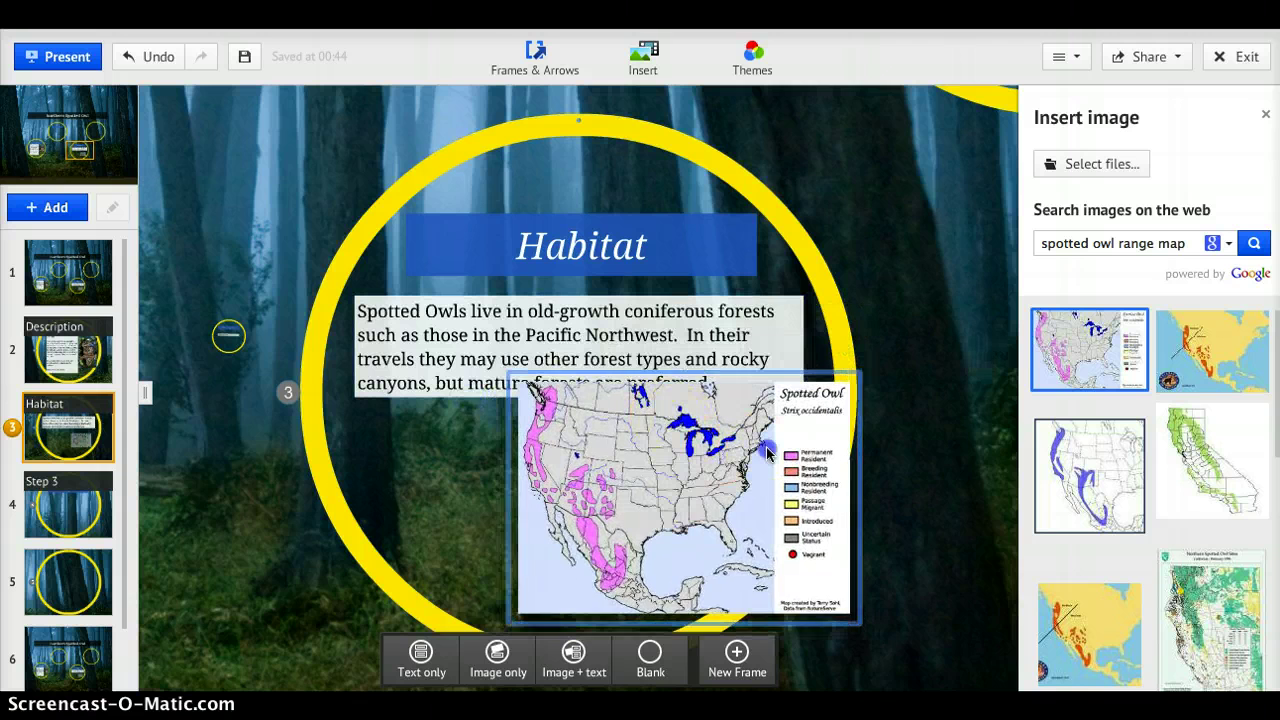
pyautogui.moveTo(766, 447); pyautogui.dragTo(681, 472)
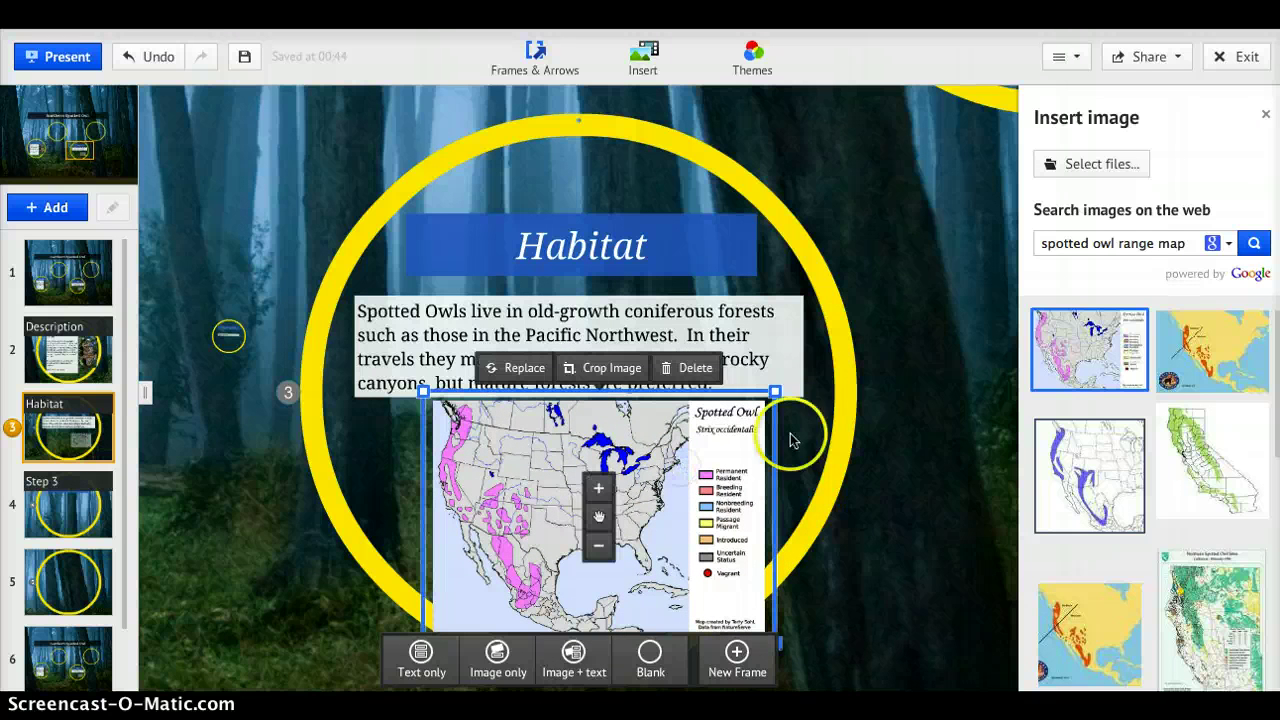
pyautogui.moveTo(773, 387); pyautogui.dragTo(746, 416)
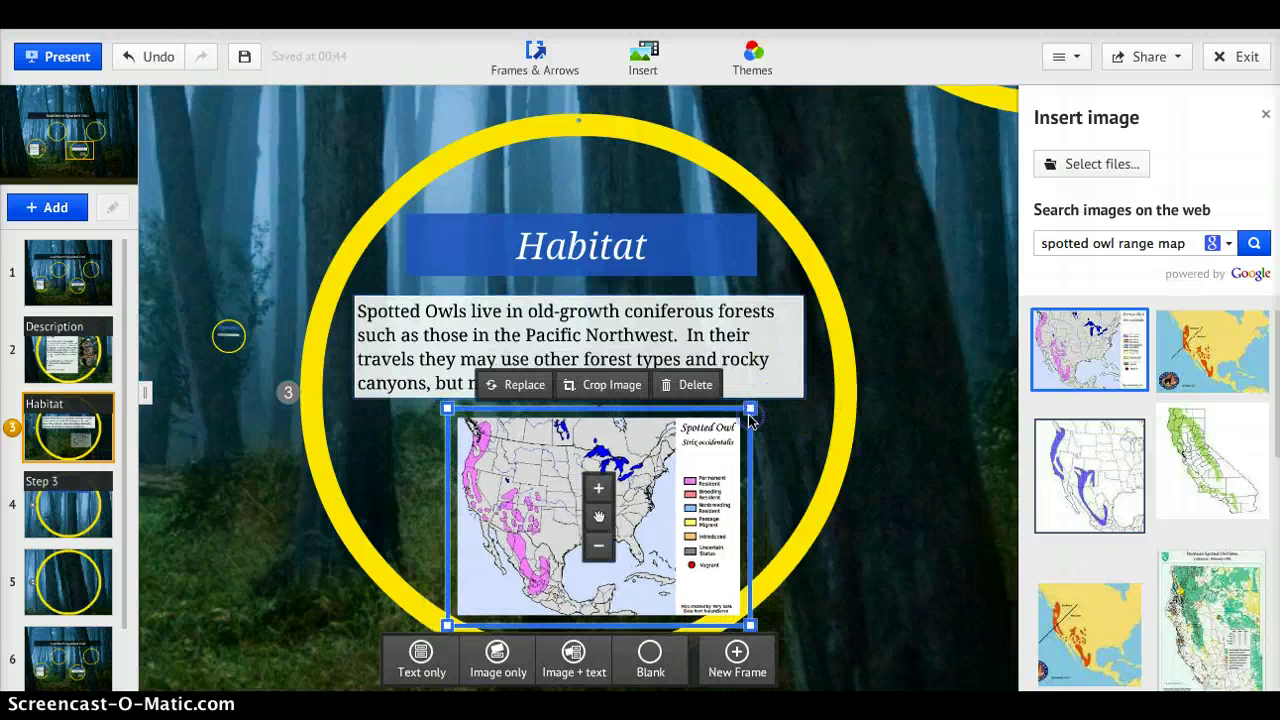
# Step: Nudge the spotted owl range map slightly up and left so it is centered beneath the Habitat body text
pyautogui.moveTo(644, 515); pyautogui.dragTo(635, 509)
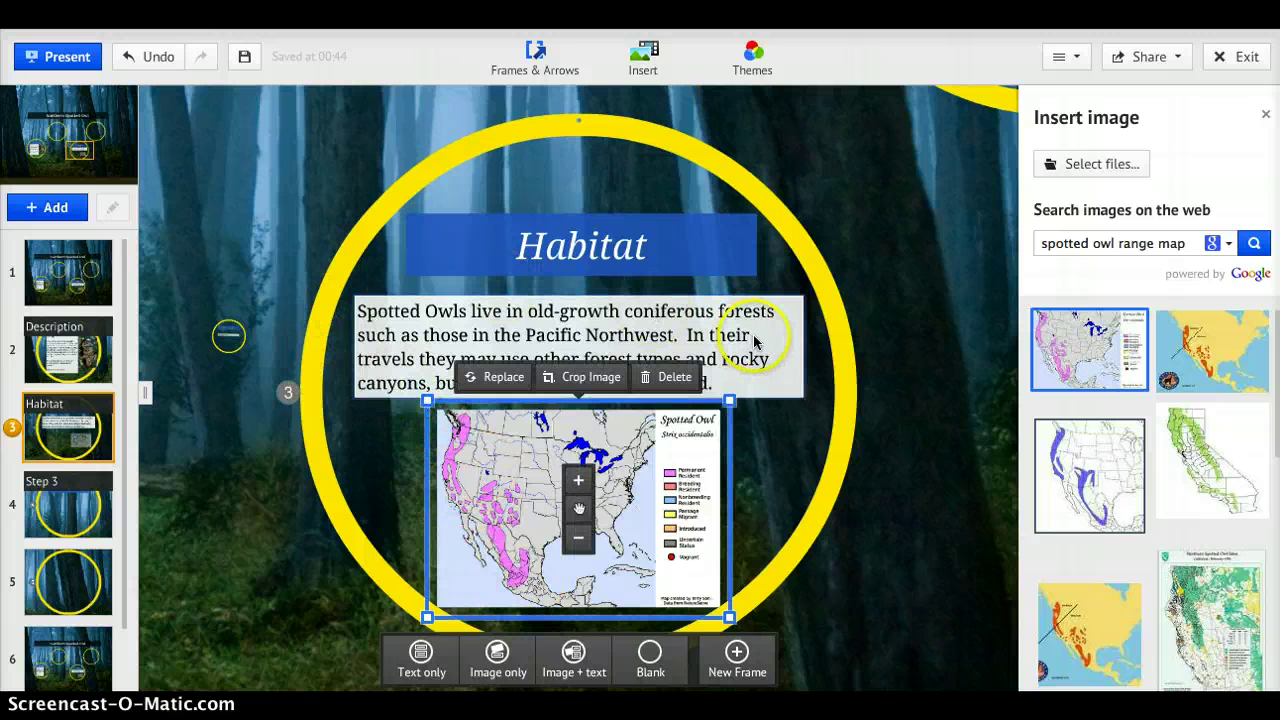
pyautogui.click(781, 460)
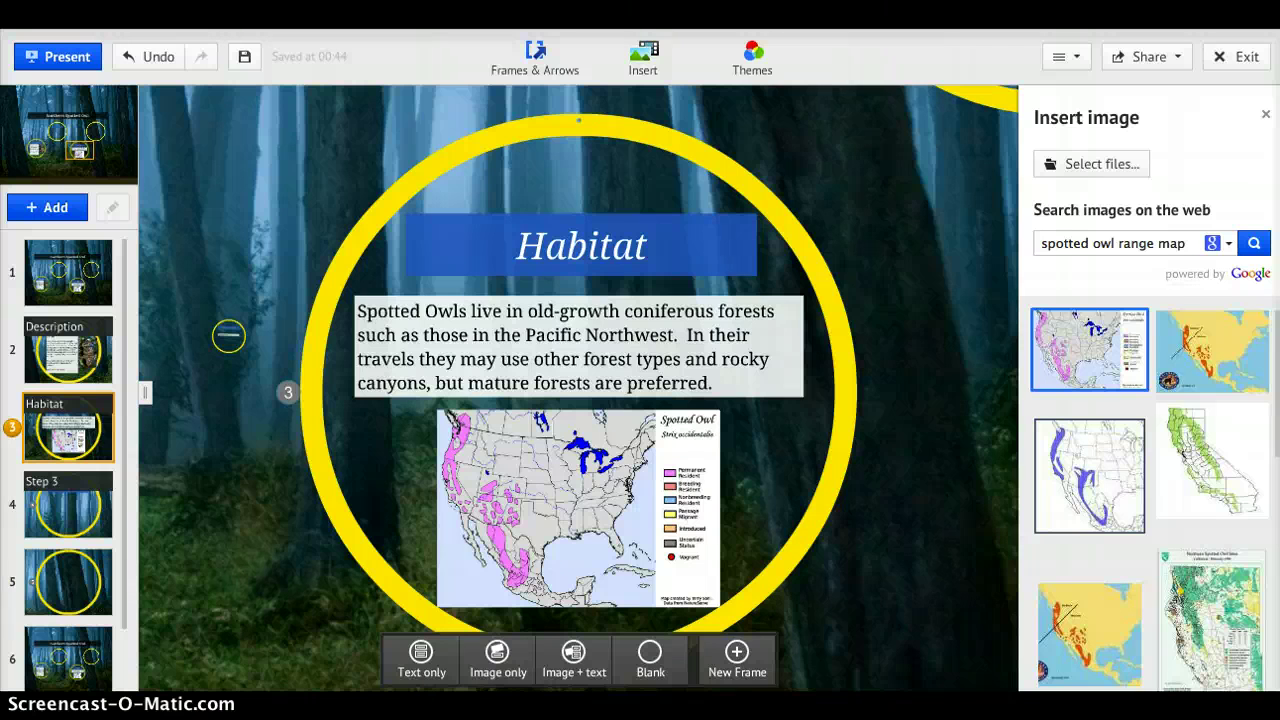
# Step: Replace the Step 3 circle's title with "Food" and color the title text white
pyautogui.click(76, 513)
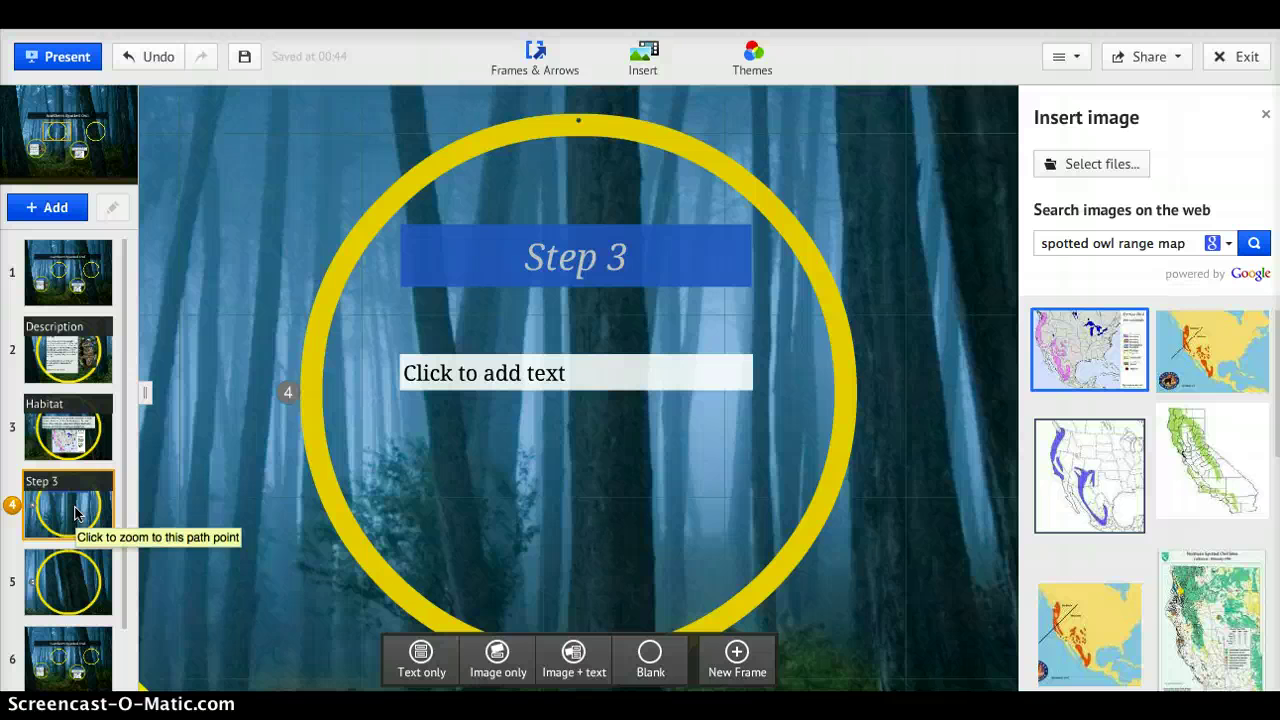
pyautogui.click(570, 256)
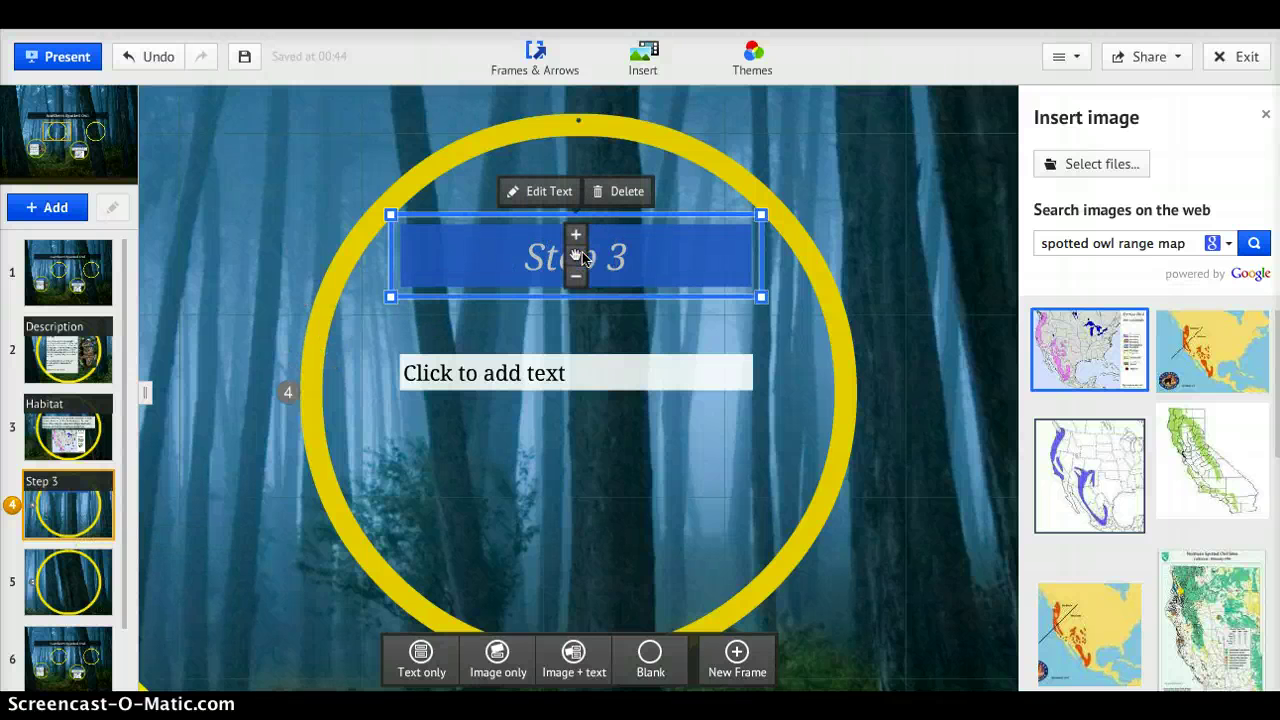
pyautogui.click(556, 193)
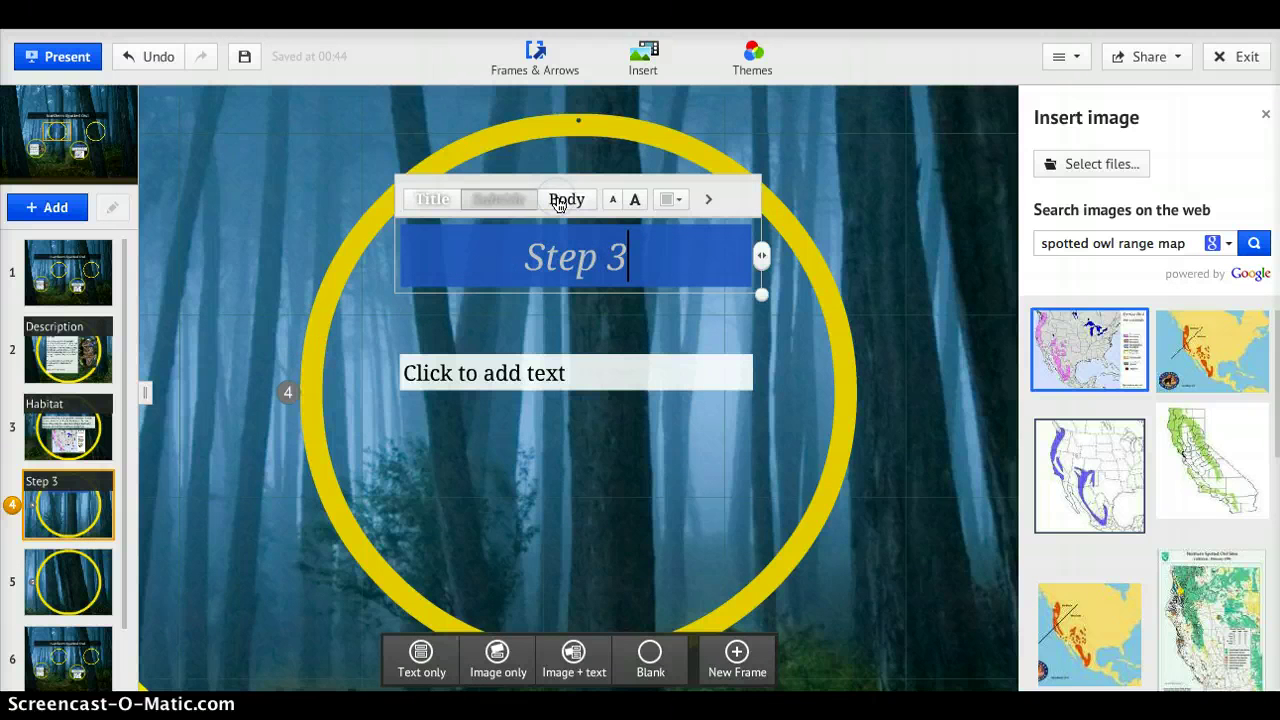
pyautogui.press('BackSpace')
pyautogui.press('BackSpace')
pyautogui.press('BackSpace')
pyautogui.press('BackSpace')
pyautogui.press('BackSpace')
pyautogui.press('BackSpace')
pyautogui.write('F')
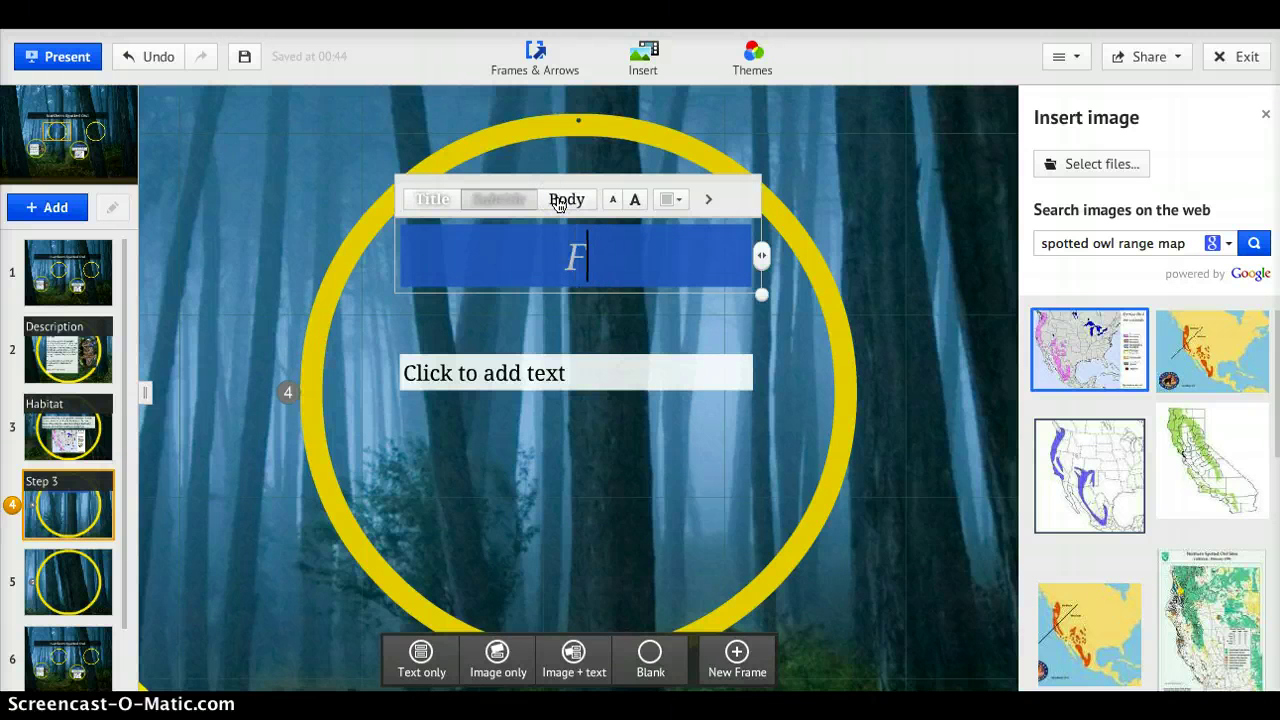
pyautogui.write('ood')
pyautogui.moveTo(628, 250); pyautogui.dragTo(519, 252)
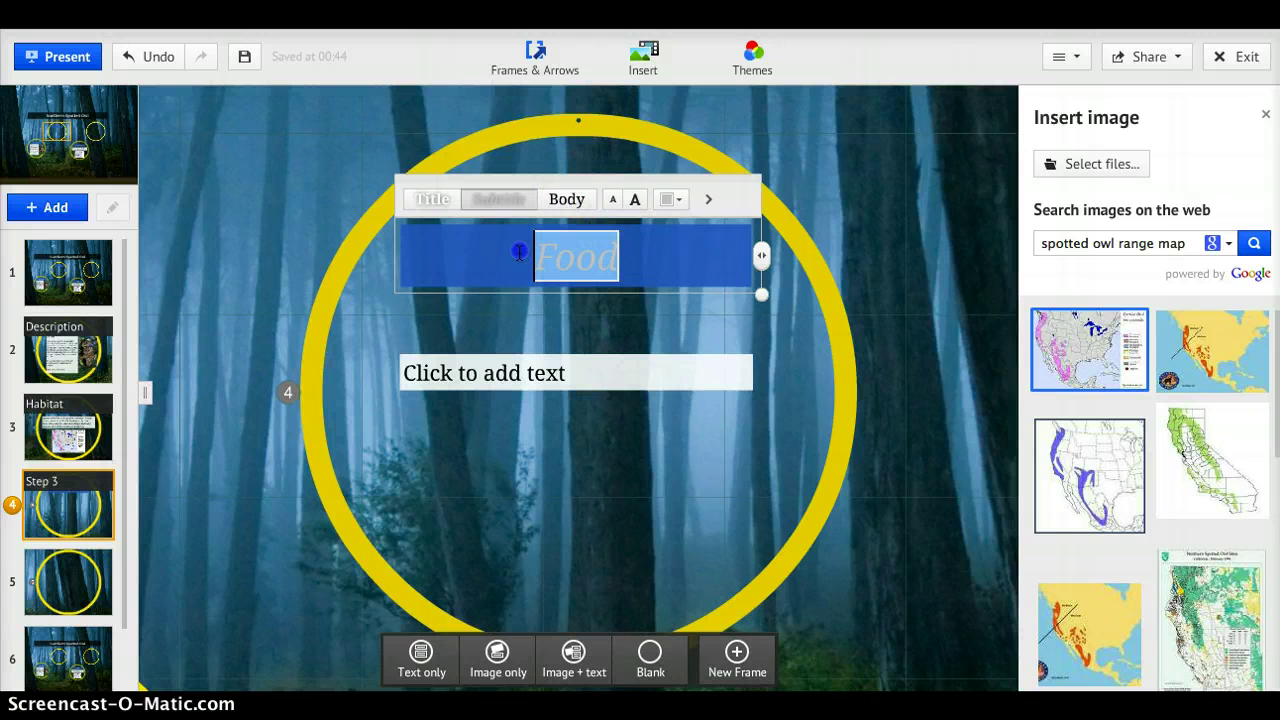
pyautogui.click(680, 200)
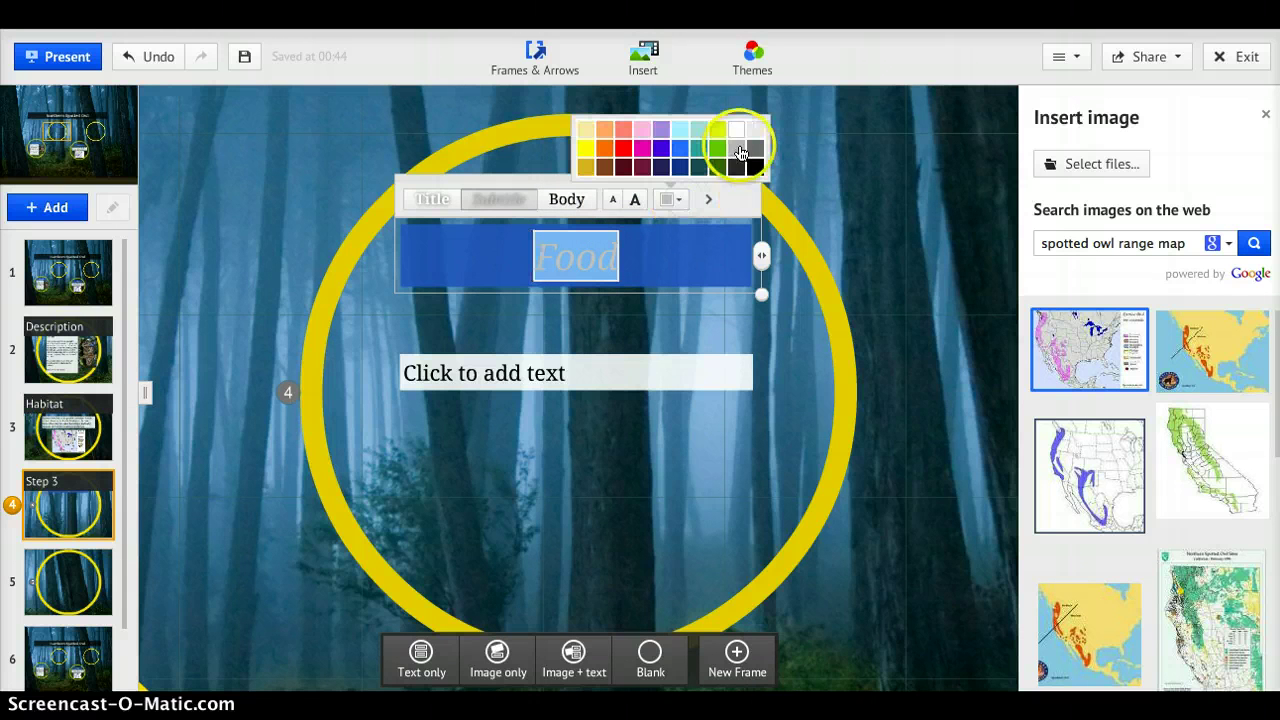
# Step: Paste the copied text about the owl's night hunting and prey into the Food circle's body text box
pyautogui.click(600, 376)
pyautogui.rightClick(600, 378)
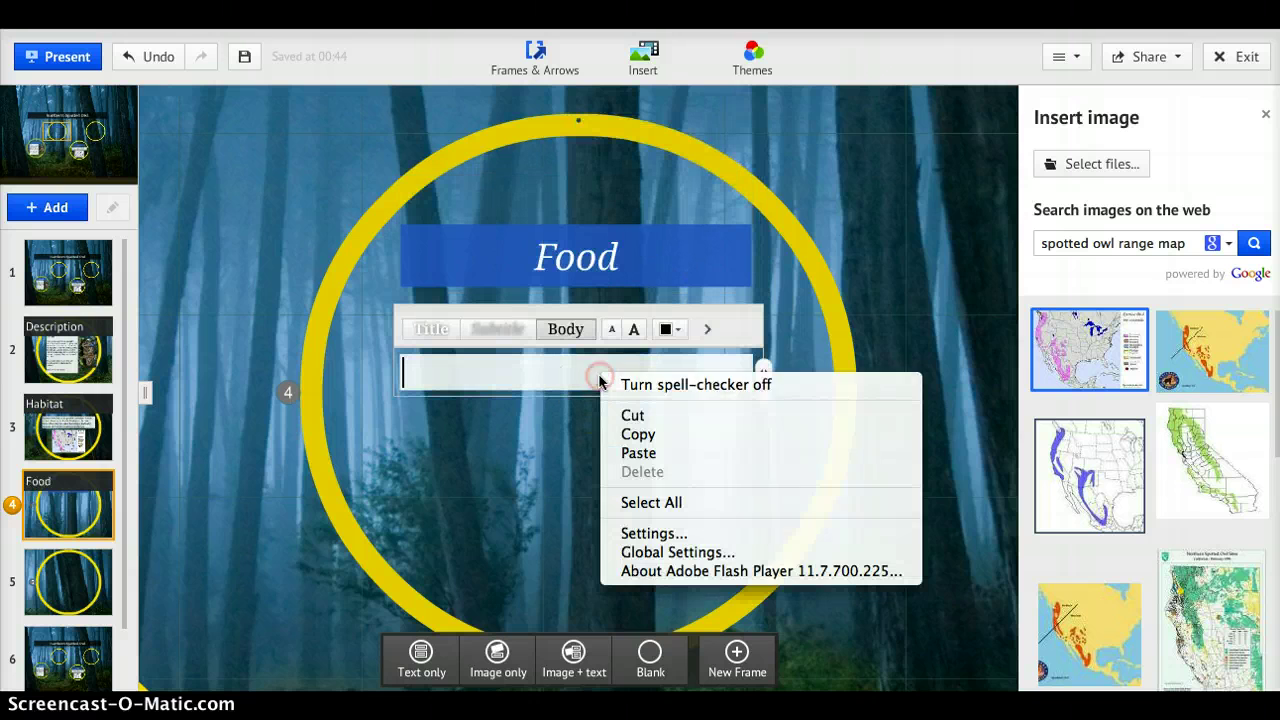
pyautogui.click(677, 451)
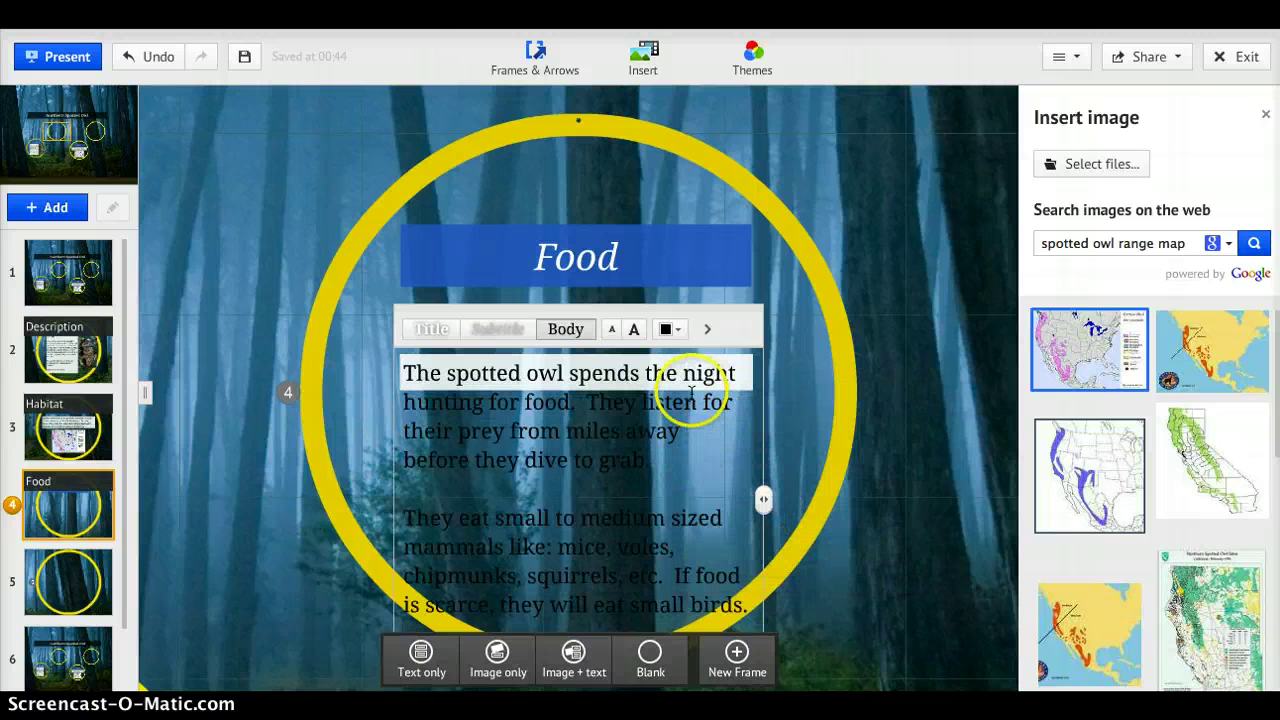
# Step: Reduce the Food body text two sizes, widen its box, and move it up just below the title
pyautogui.click(612, 330)
pyautogui.click(612, 330)
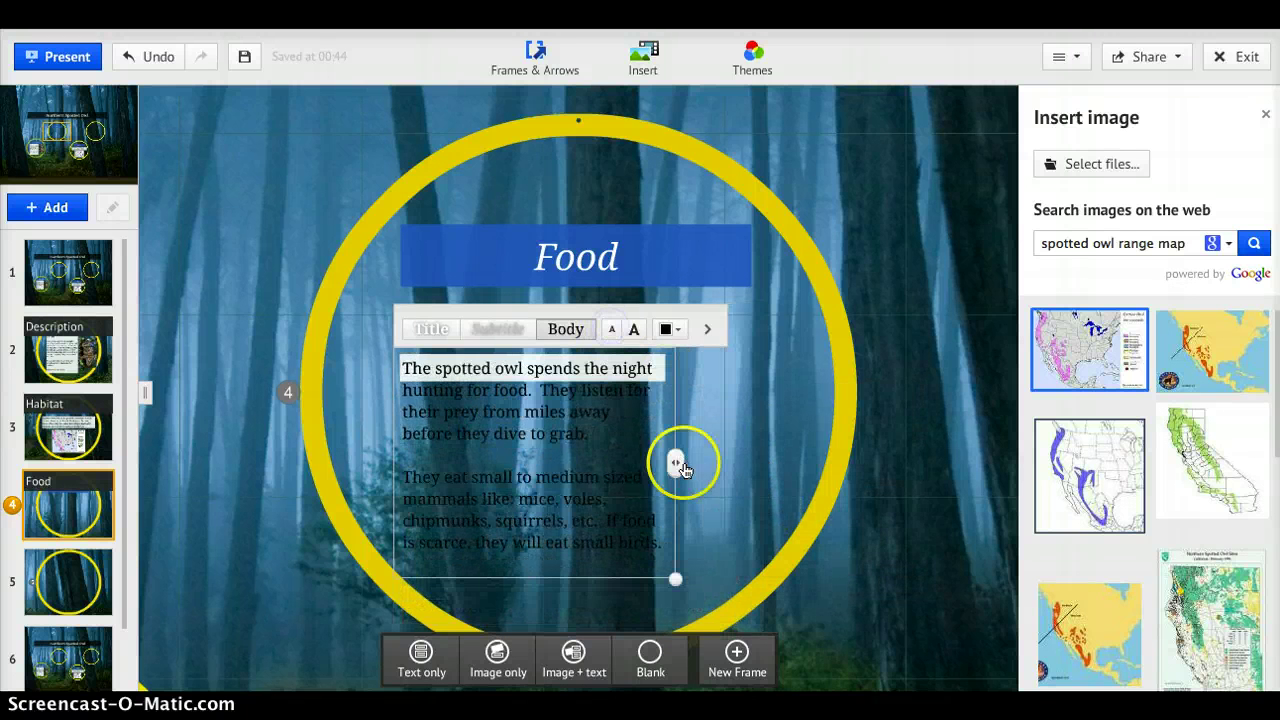
pyautogui.moveTo(675, 463); pyautogui.dragTo(823, 437)
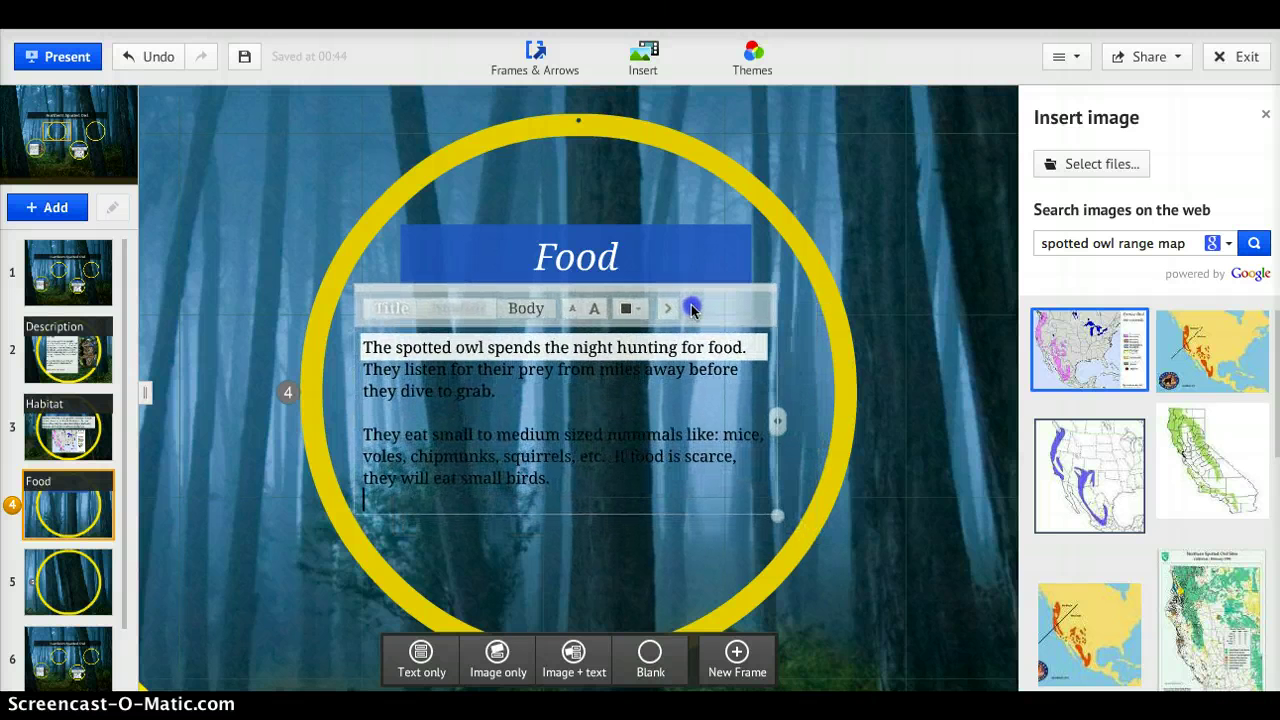
pyautogui.click(698, 256)
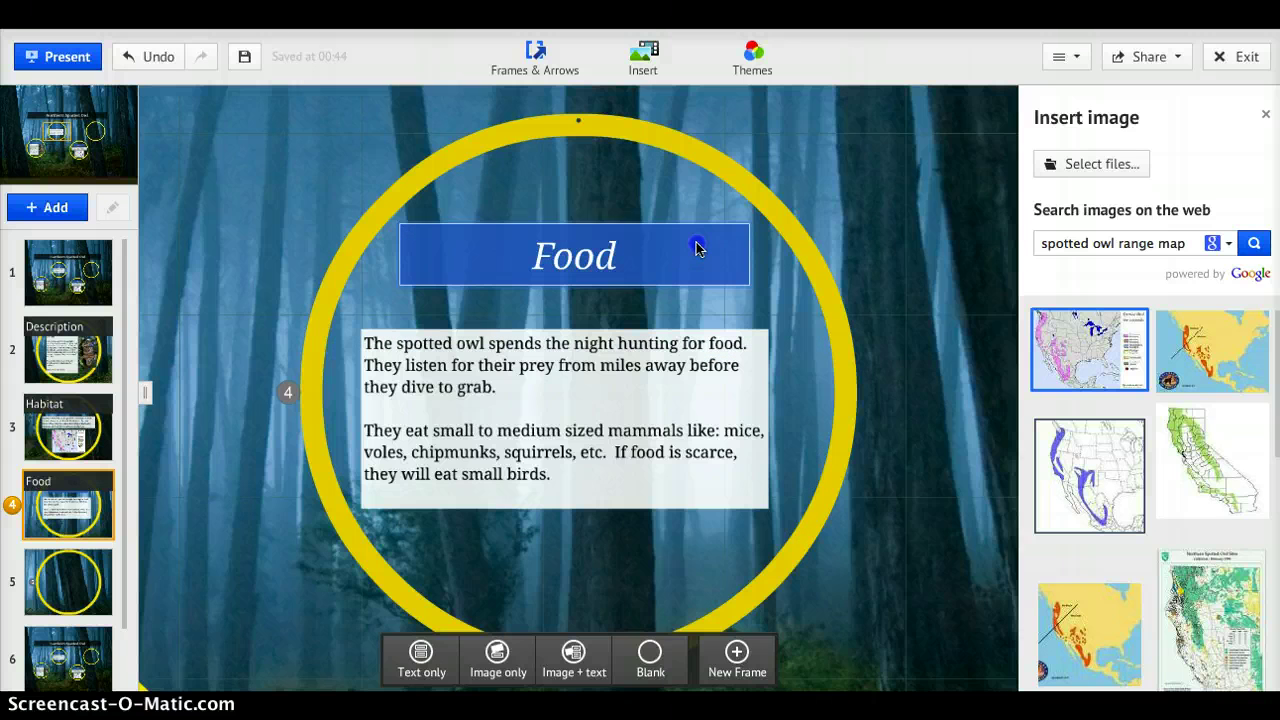
pyautogui.moveTo(708, 388); pyautogui.dragTo(712, 345)
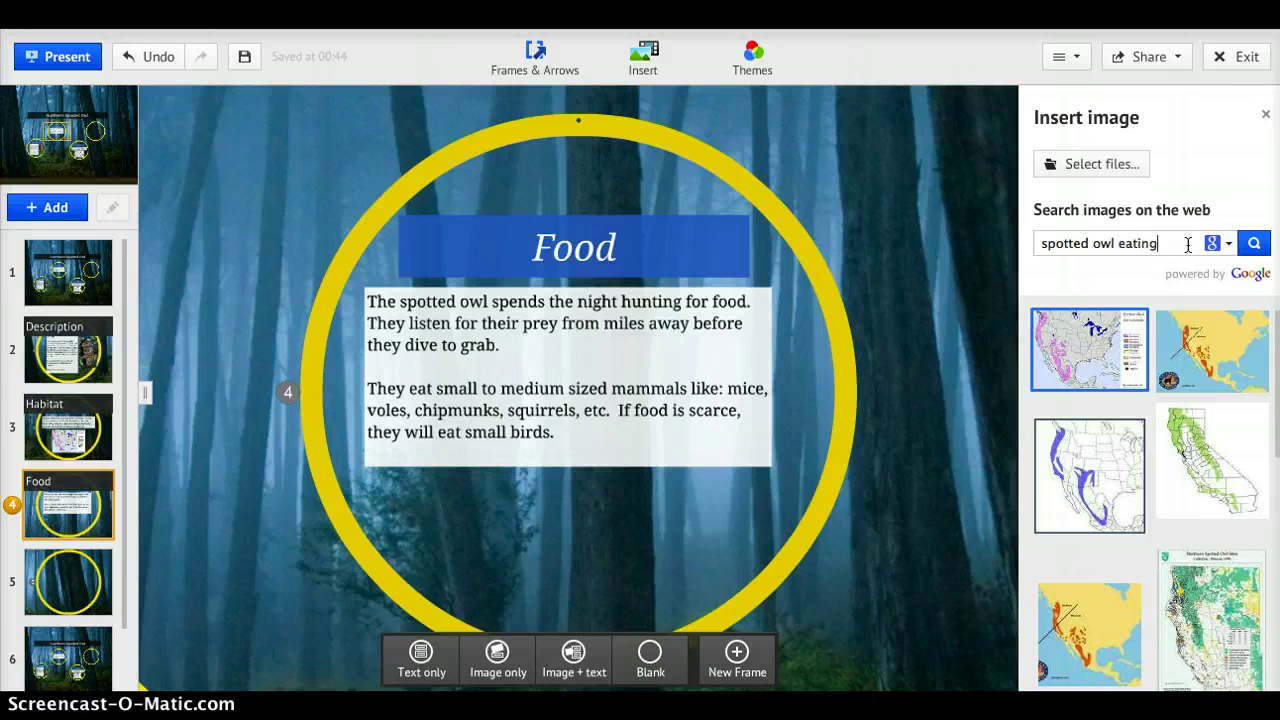
# Step: Search the web images for "spotted owl eating" and insert the photo of the owl holding prey in its beak
pyautogui.press('Return')
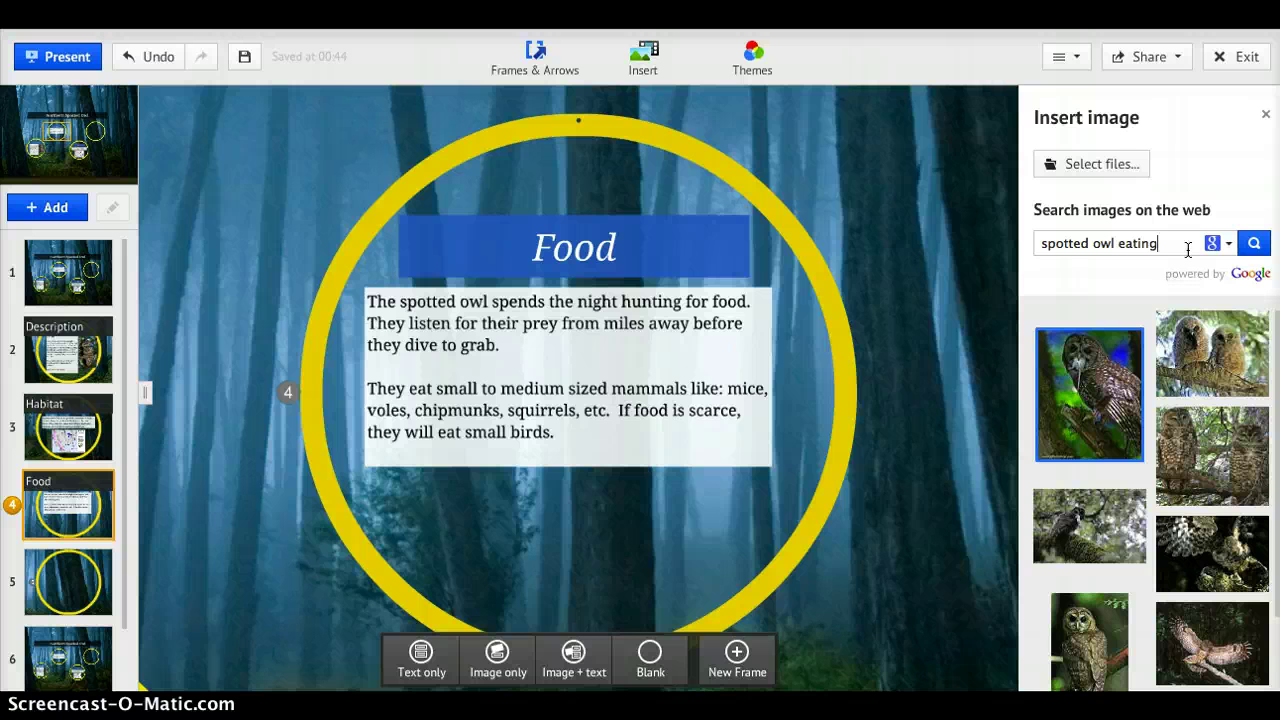
pyautogui.click(1098, 376)
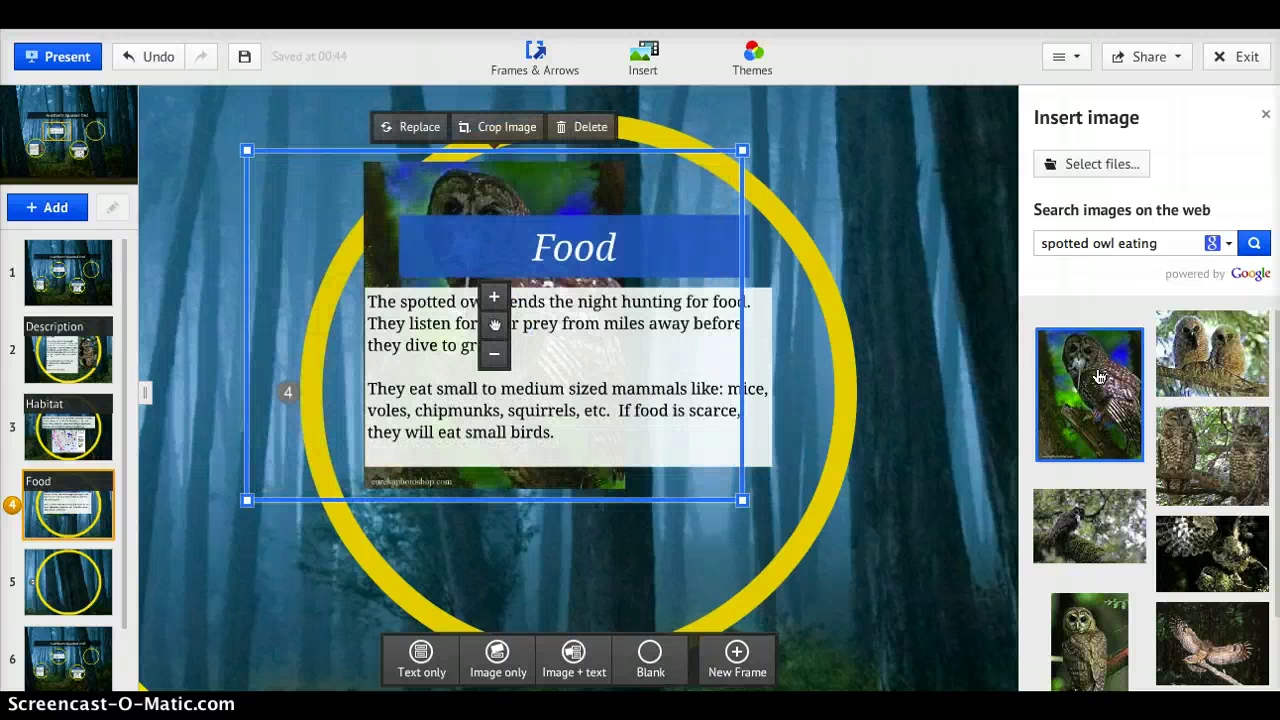
# Step: Shrink the owl photo and move it to the right of the Food body text
pyautogui.moveTo(670, 165); pyautogui.dragTo(482, 228)
pyautogui.moveTo(166, 214); pyautogui.dragTo(195, 246)
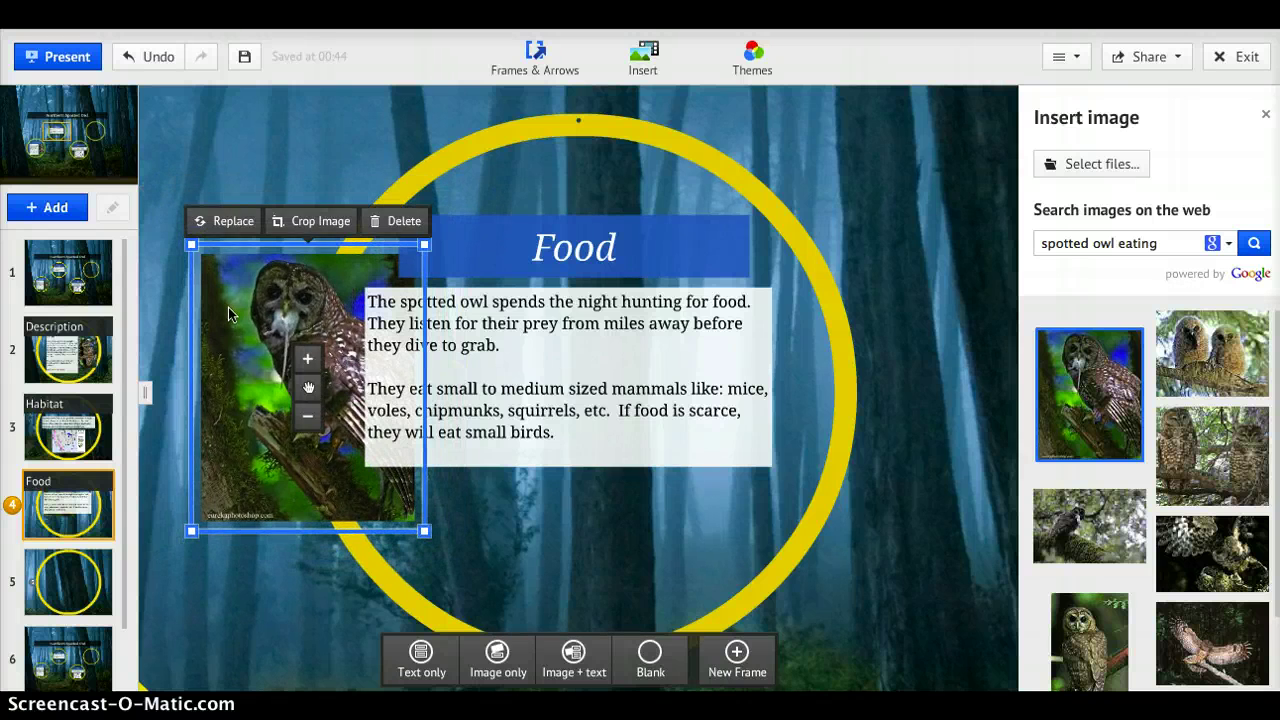
pyautogui.moveTo(228, 313); pyautogui.dragTo(693, 358)
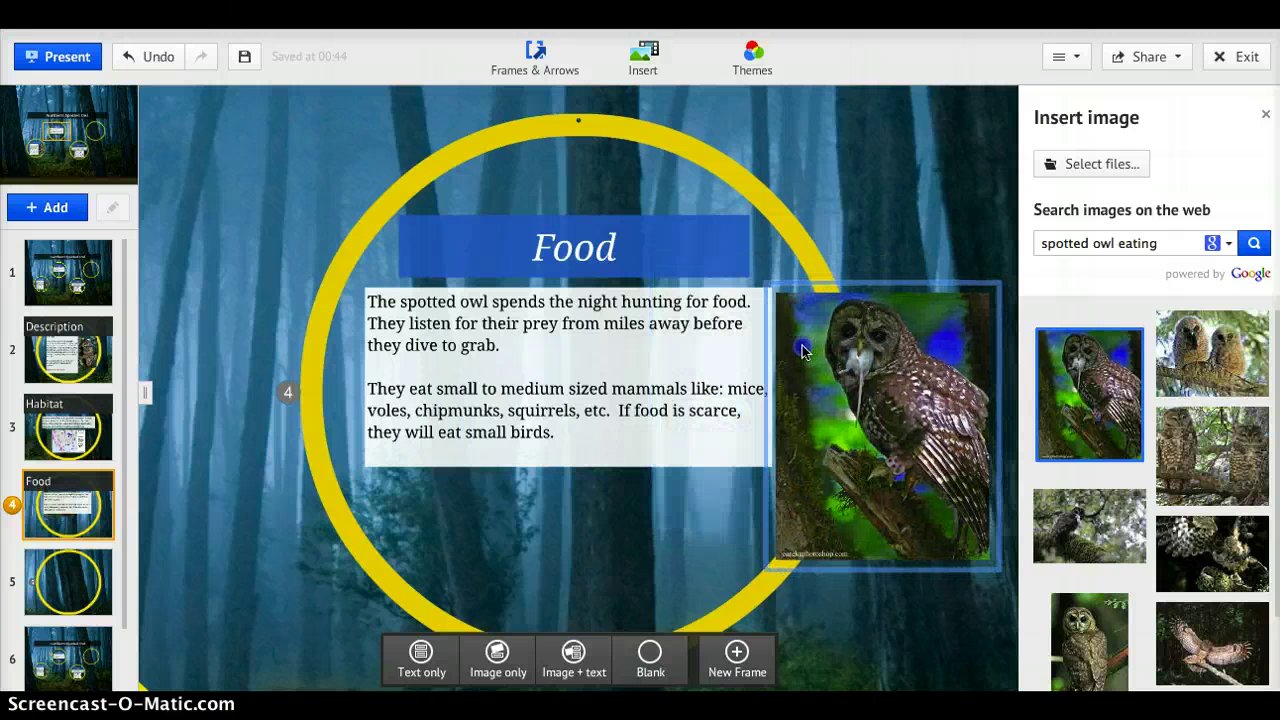
# Step: Narrow the Food body text box to about half the circle's width, leaving room for the photo beside it
pyautogui.click(693, 358)
pyautogui.click(703, 420)
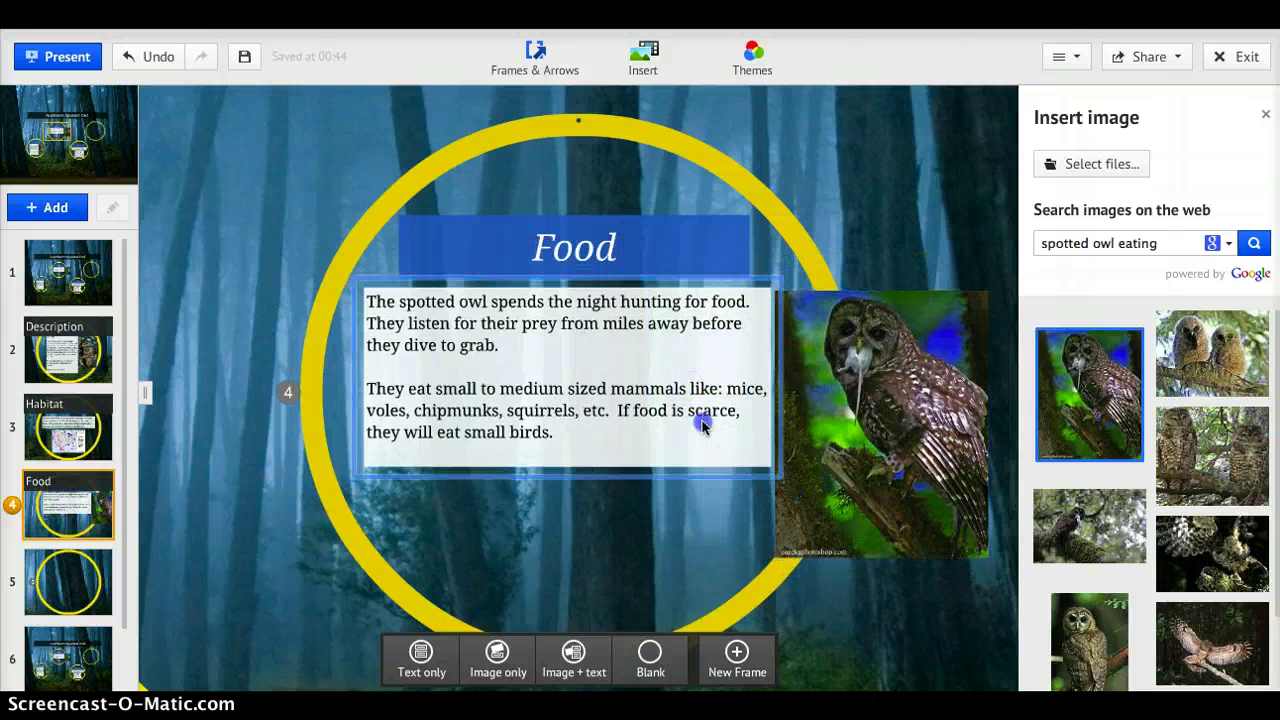
pyautogui.moveTo(779, 383); pyautogui.dragTo(595, 415)
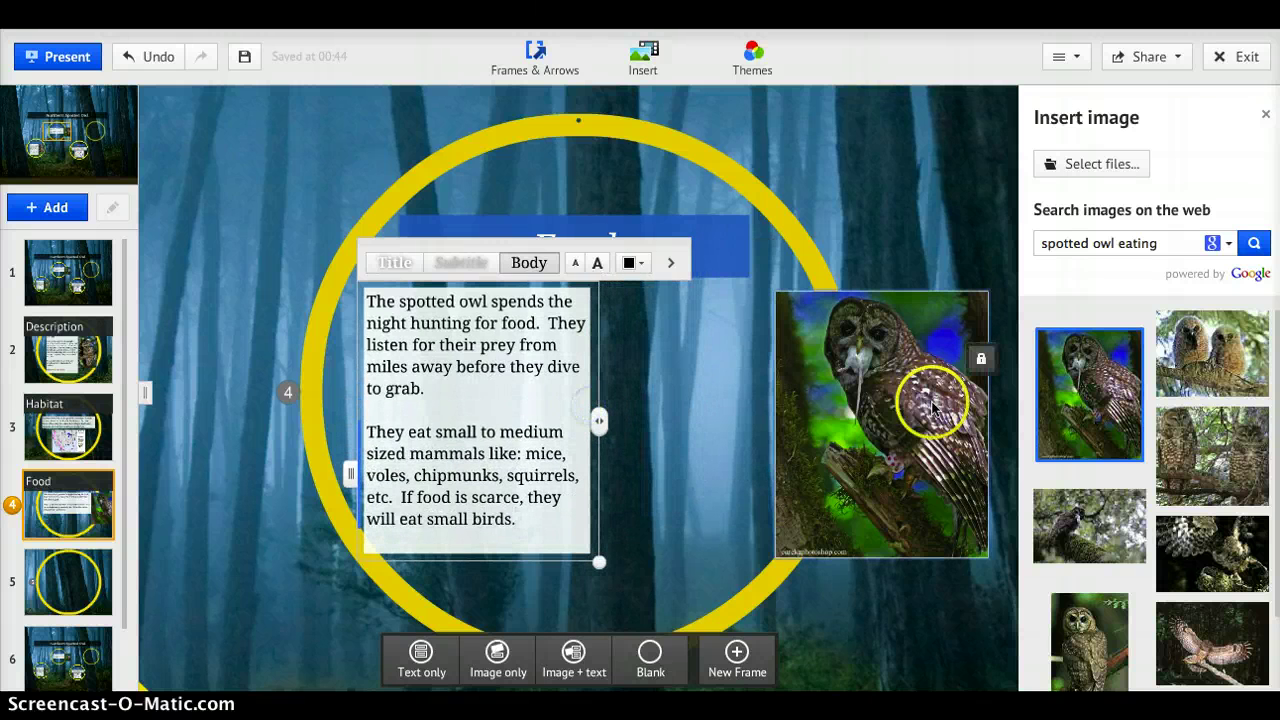
# Step: Move the owl photo next to the Food text inside the circle and align the two side by side below the title
pyautogui.moveTo(940, 400); pyautogui.dragTo(766, 403)
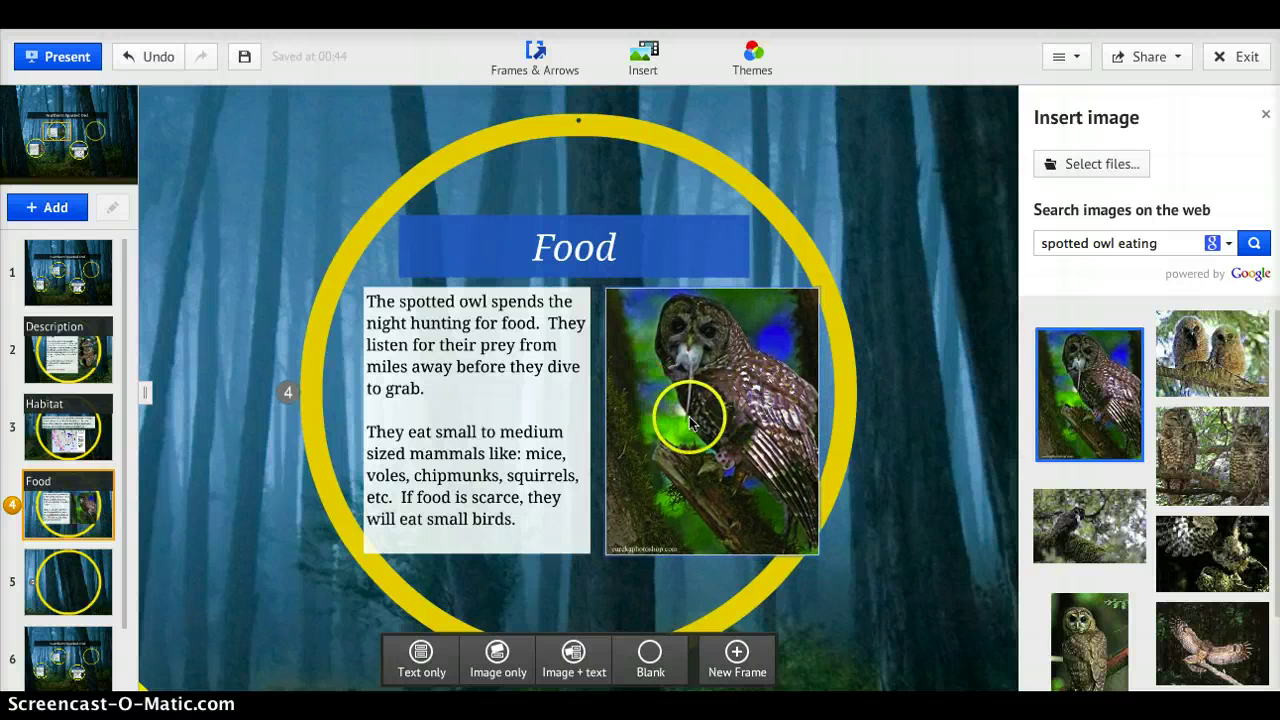
pyautogui.click(503, 423)
pyautogui.moveTo(503, 423)
pyautogui.mouseDown()
pyautogui.moveTo(483, 420)
pyautogui.moveTo(504, 429)
pyautogui.mouseUp()
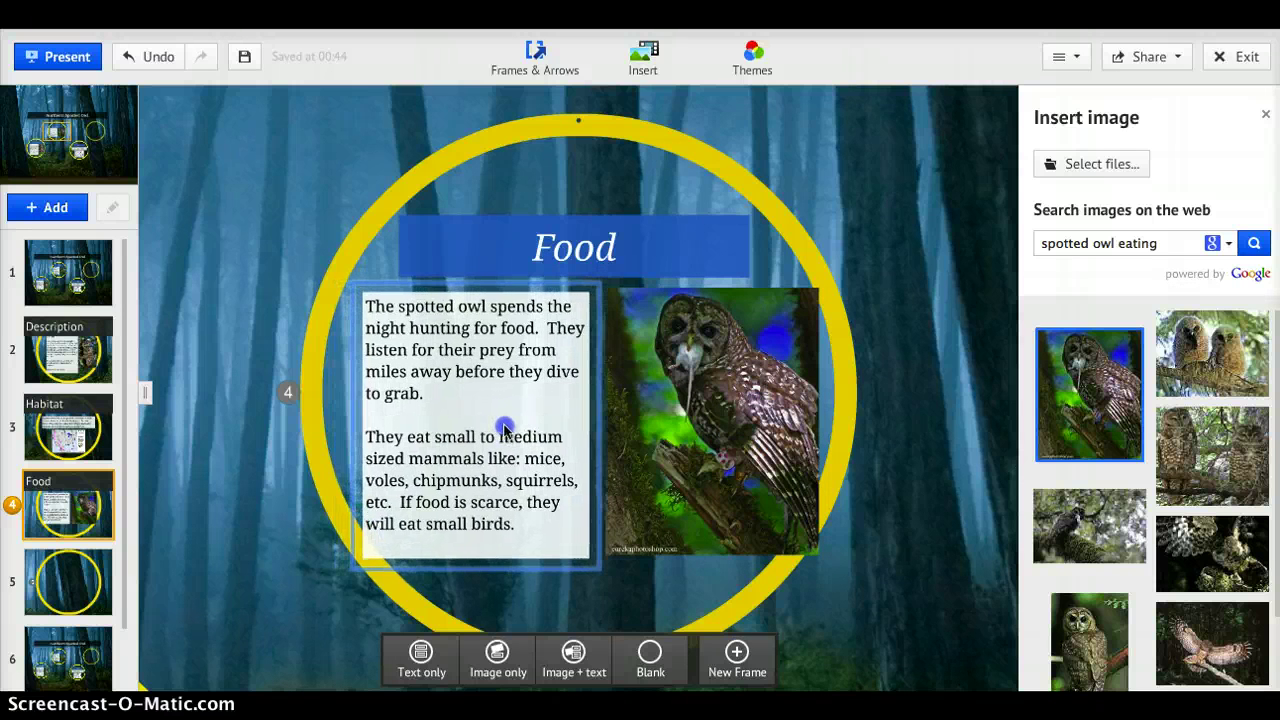
pyautogui.moveTo(628, 434); pyautogui.dragTo(625, 436)
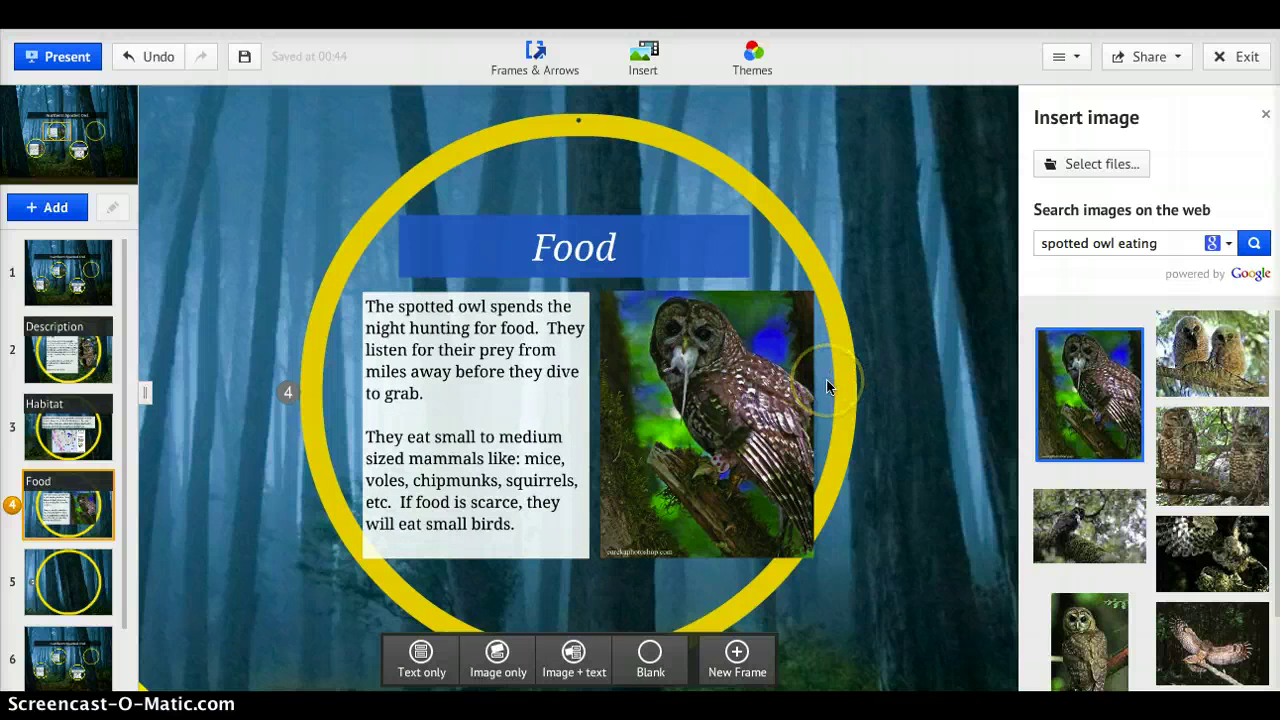
pyautogui.doubleClick(827, 386)
pyautogui.click(894, 426)
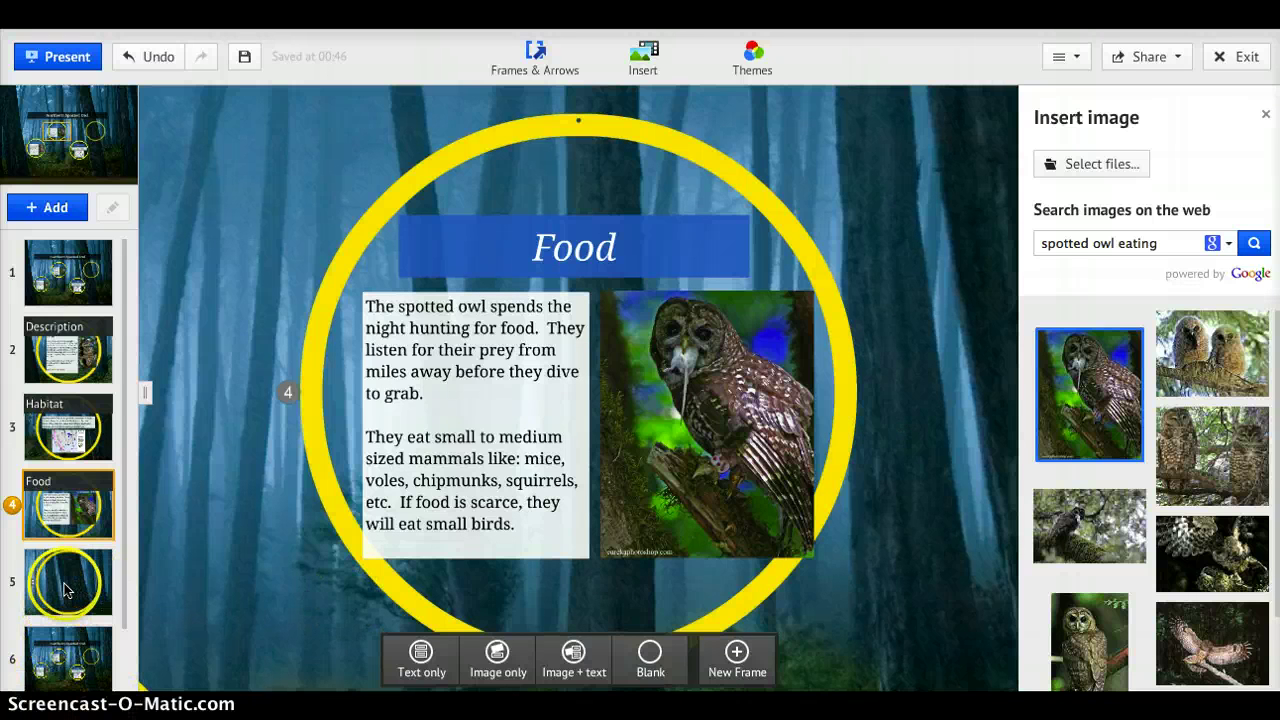
# Step: Apply the Image + text layout to the empty fifth circle frame
pyautogui.click(65, 588)
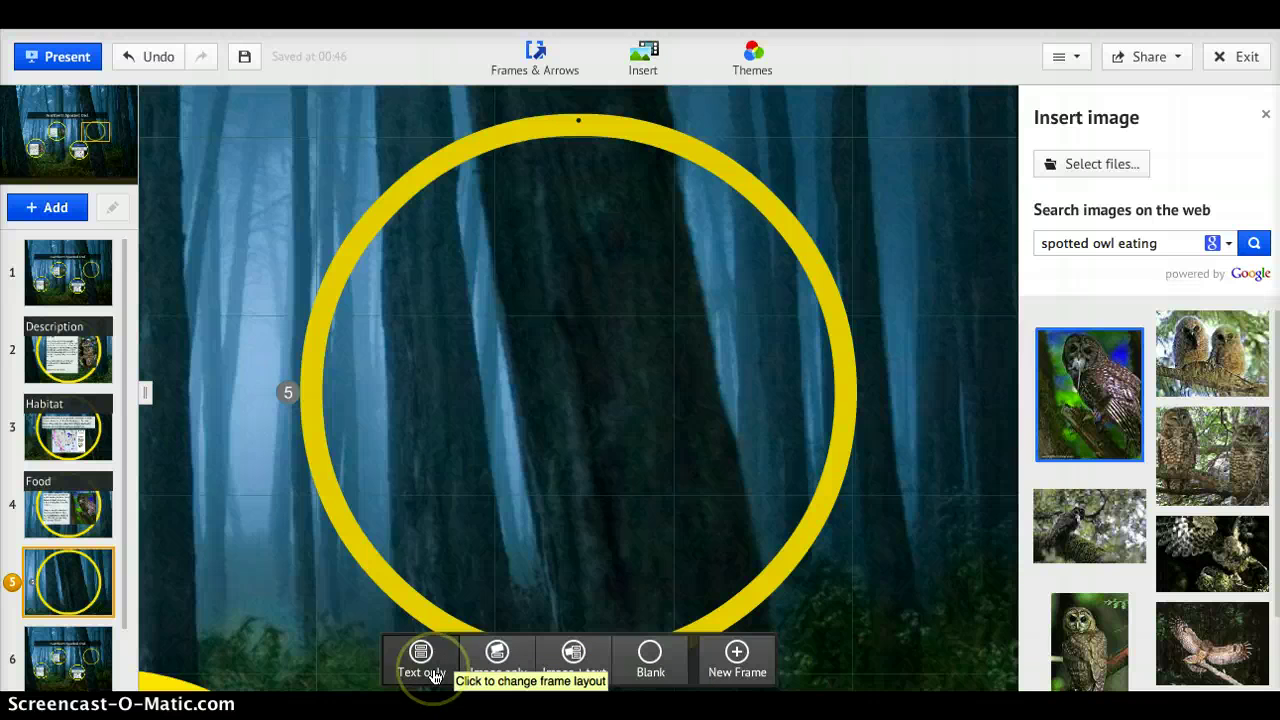
pyautogui.click(520, 655)
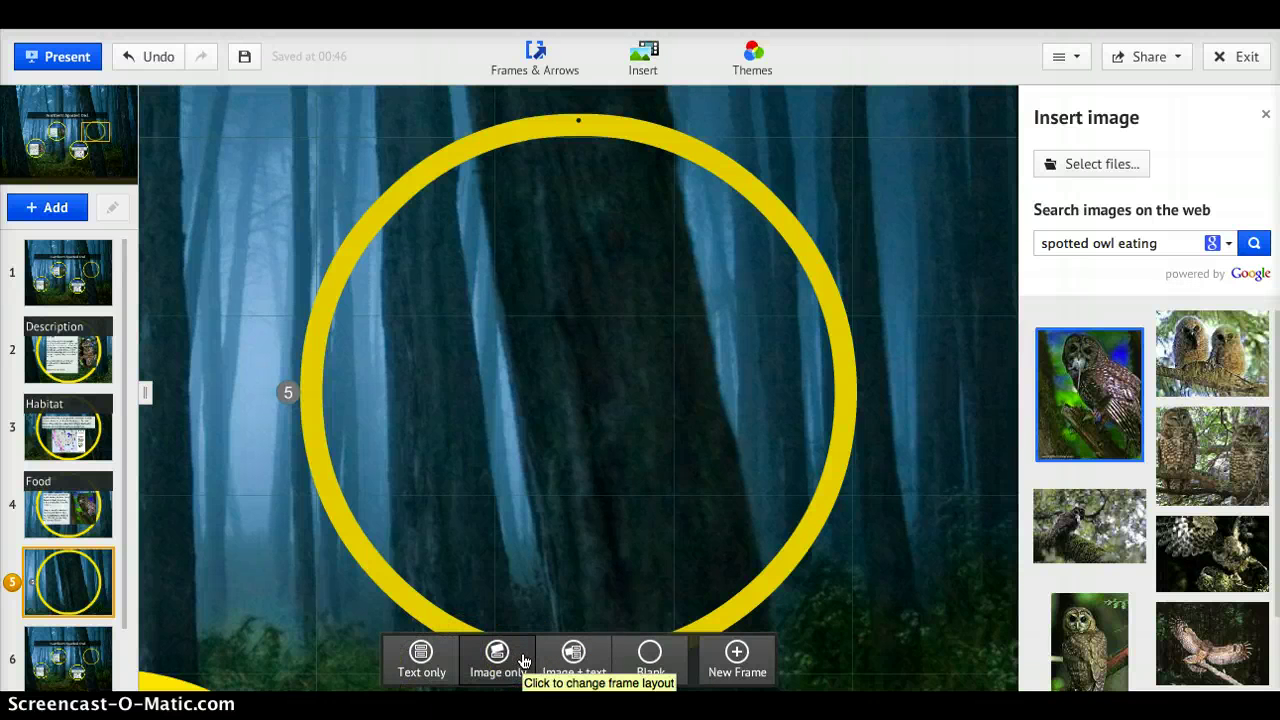
pyautogui.click(592, 659)
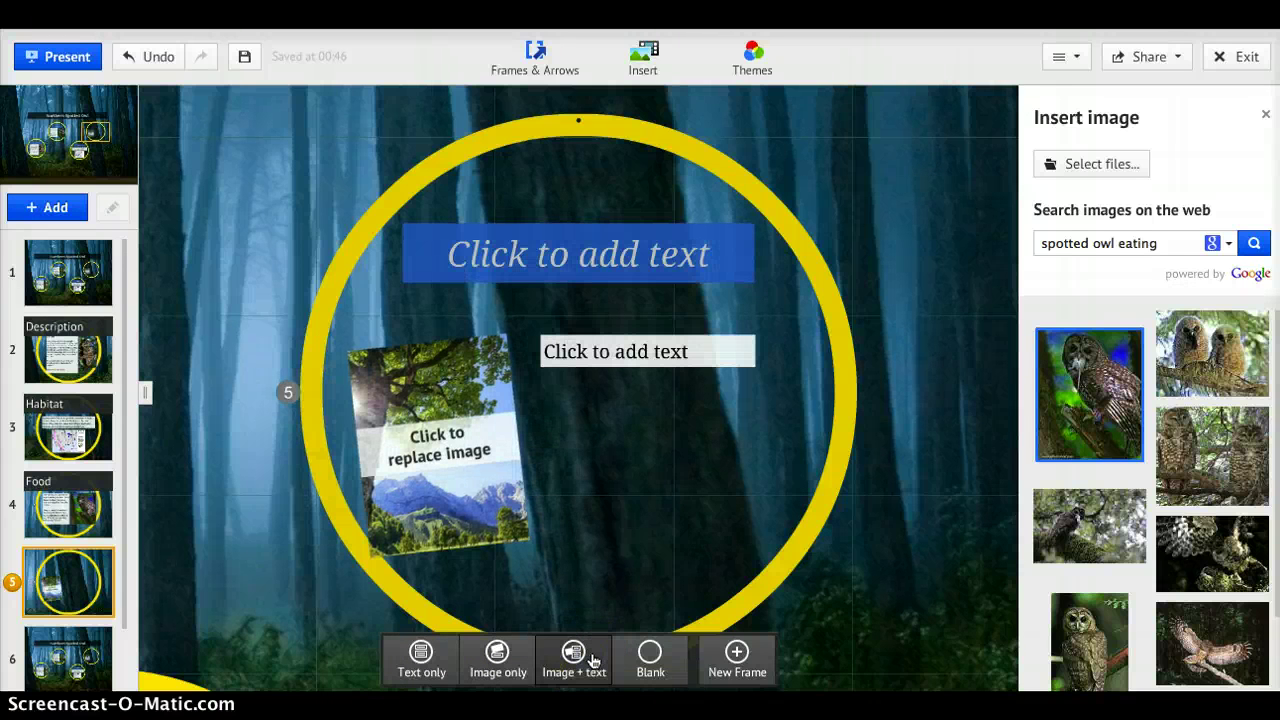
# Step: Title the fifth circle "Interesting Facts" and color the title text white
pyautogui.click(603, 242)
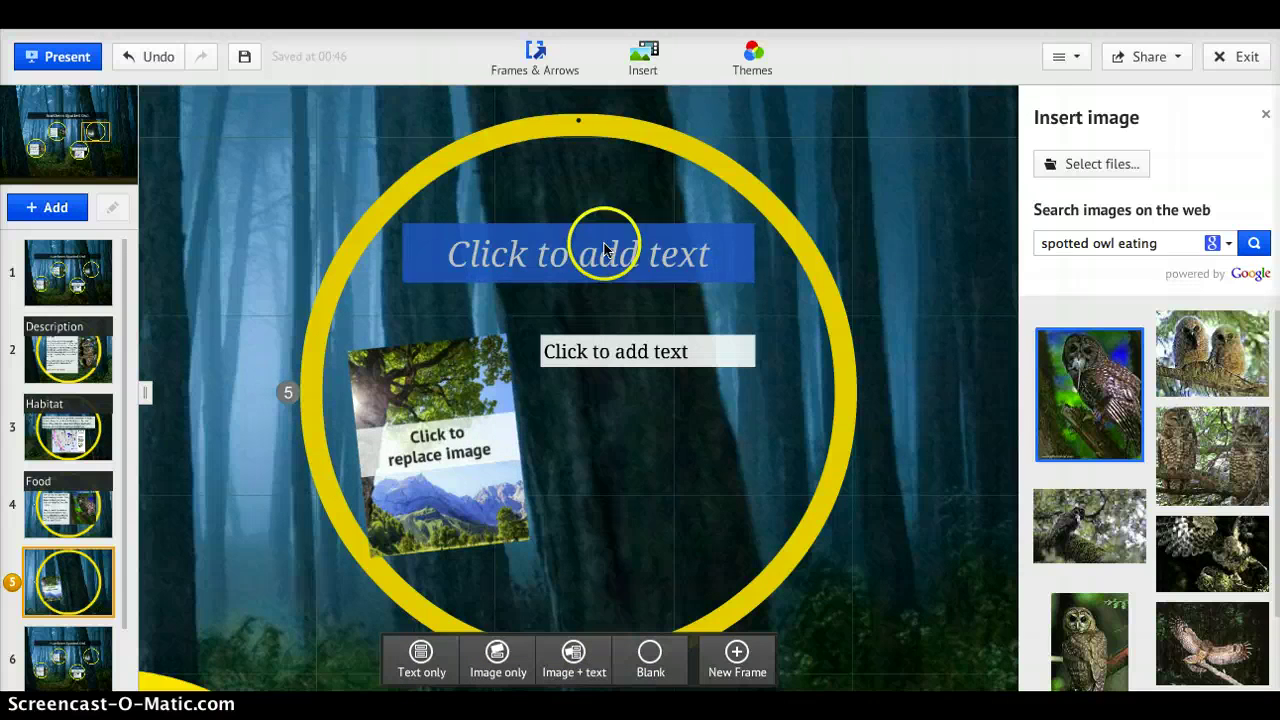
pyautogui.write('I')
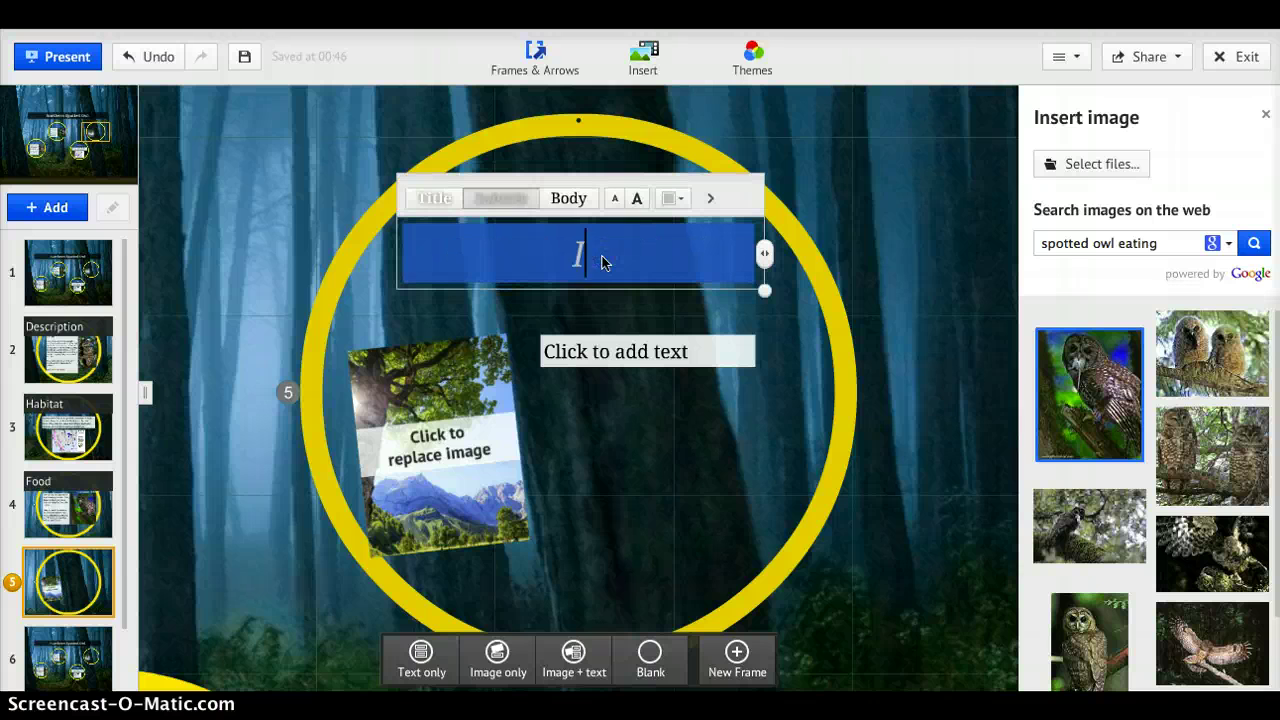
pyautogui.write('nteresting ')
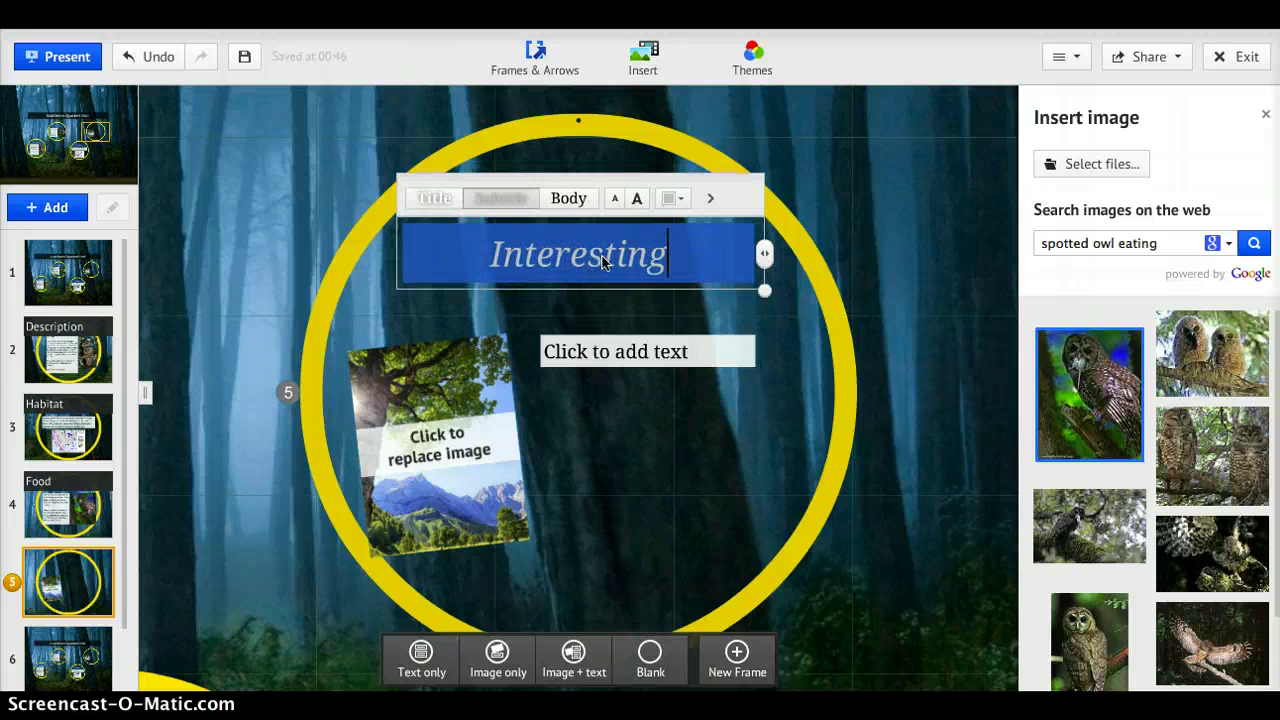
pyautogui.write('Facts')
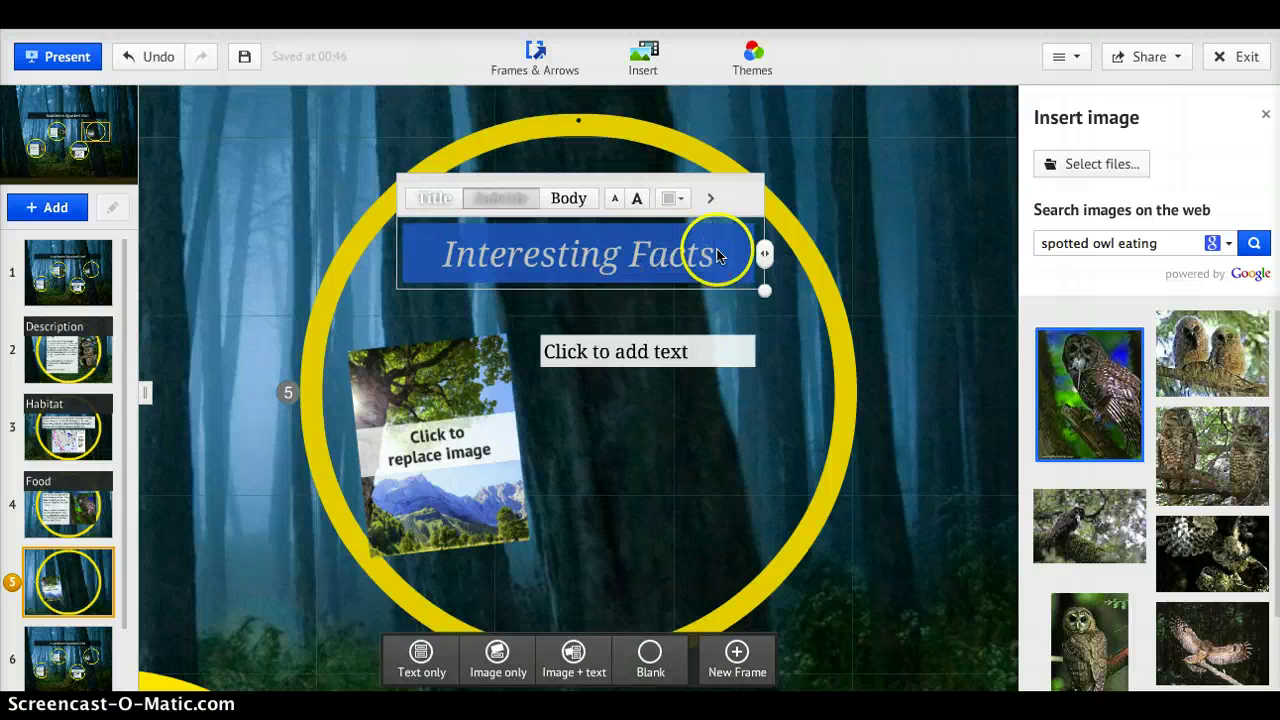
pyautogui.moveTo(714, 254); pyautogui.dragTo(440, 254)
pyautogui.click(667, 205)
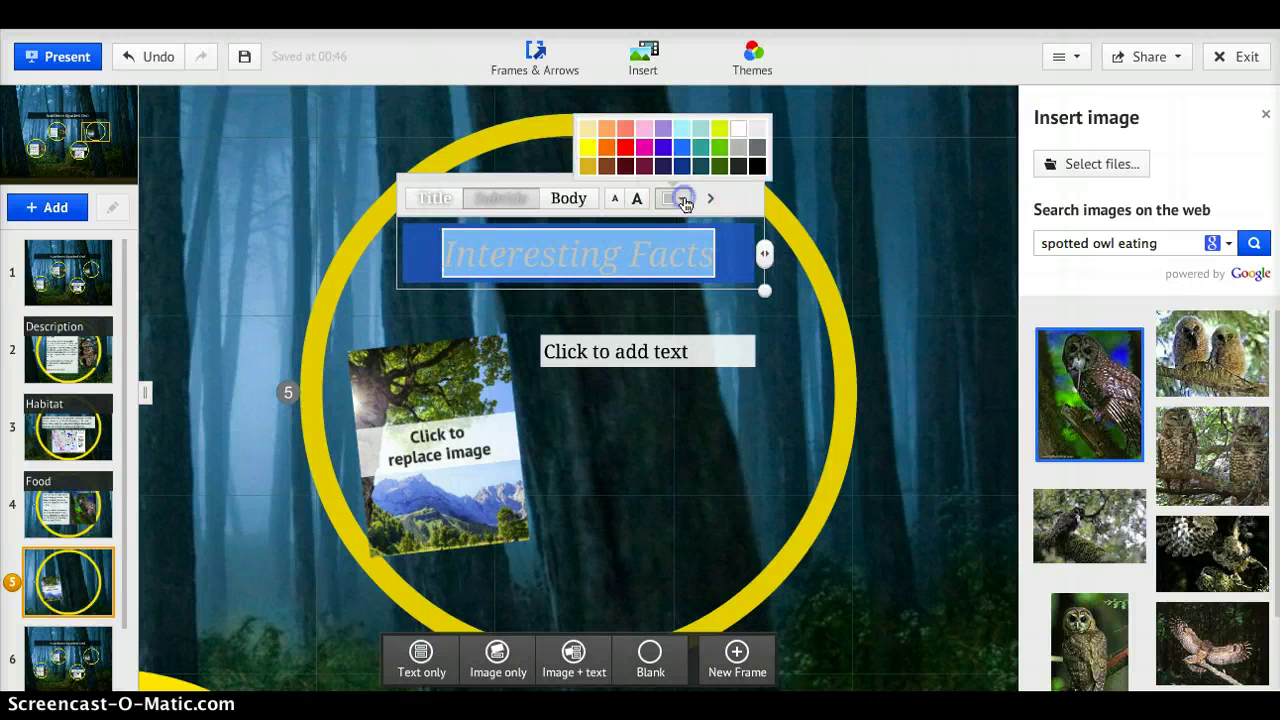
pyautogui.click(738, 129)
# Step: Paste the copied facts on height, weight, wingspan and lifespan into the Interesting Facts body box and reduce the text two sizes
pyautogui.click(627, 343)
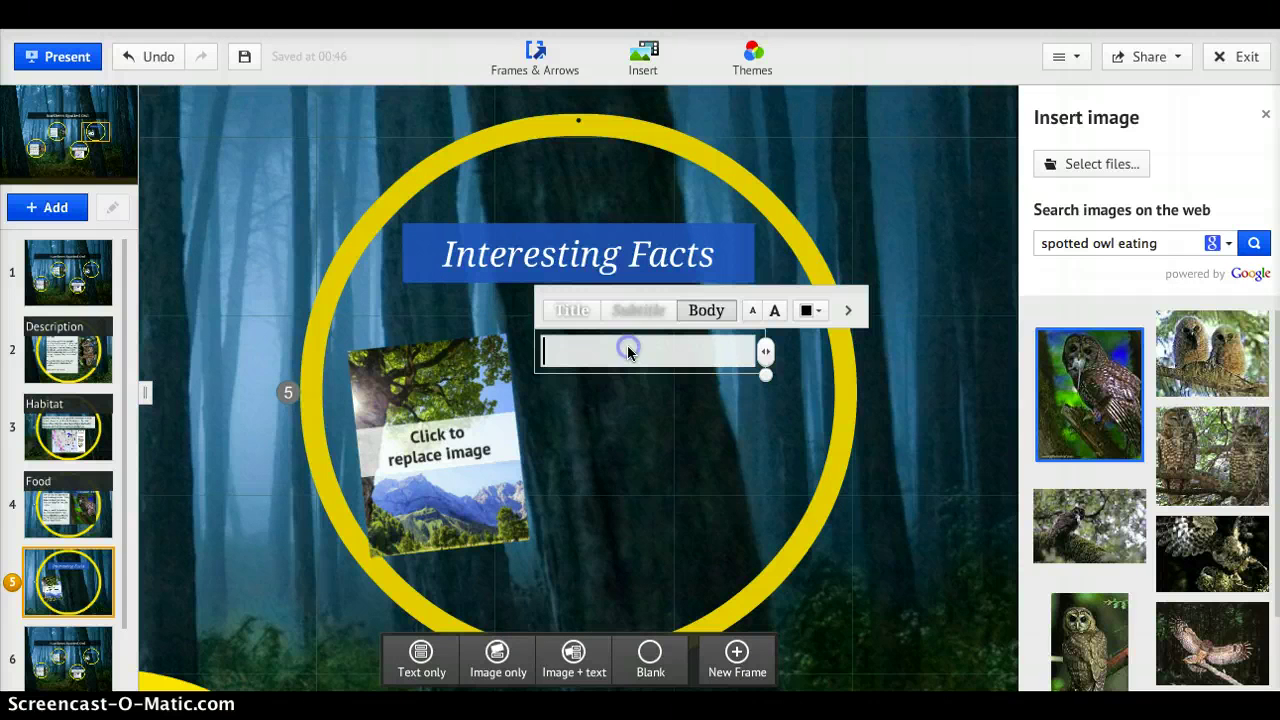
pyautogui.rightClick(627, 345)
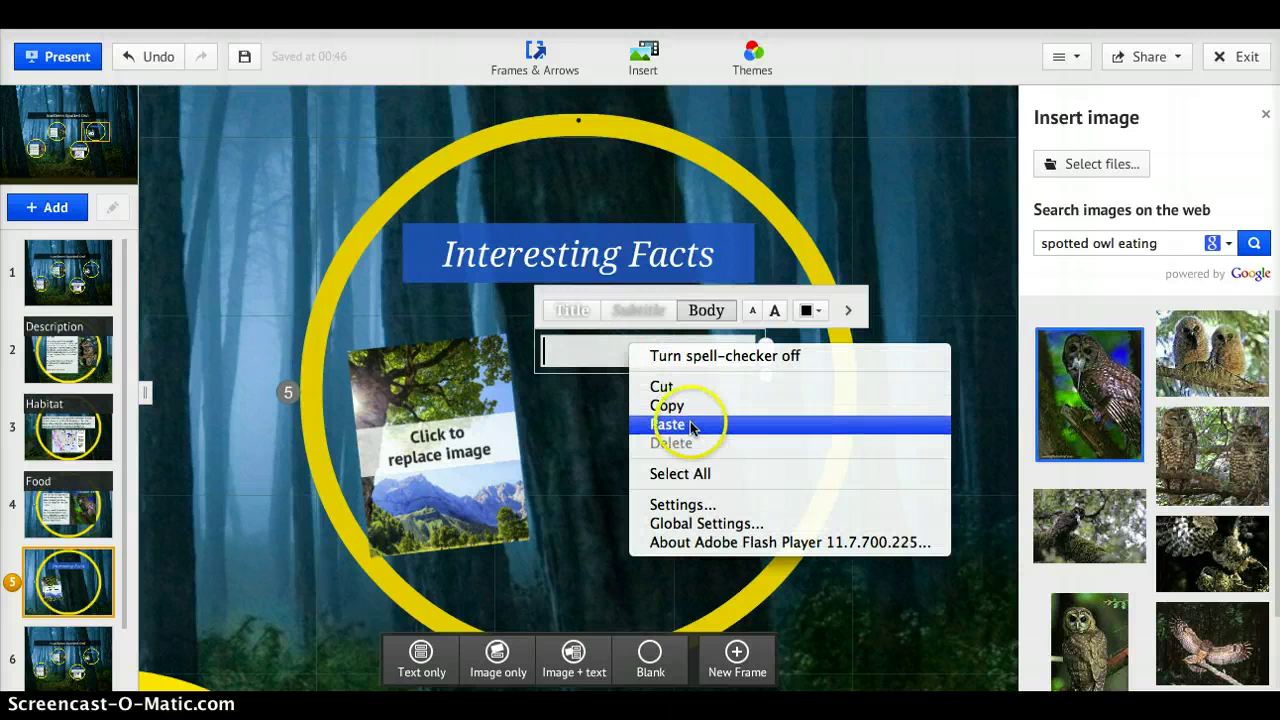
pyautogui.click(668, 424)
pyautogui.click(752, 310)
pyautogui.click(752, 310)
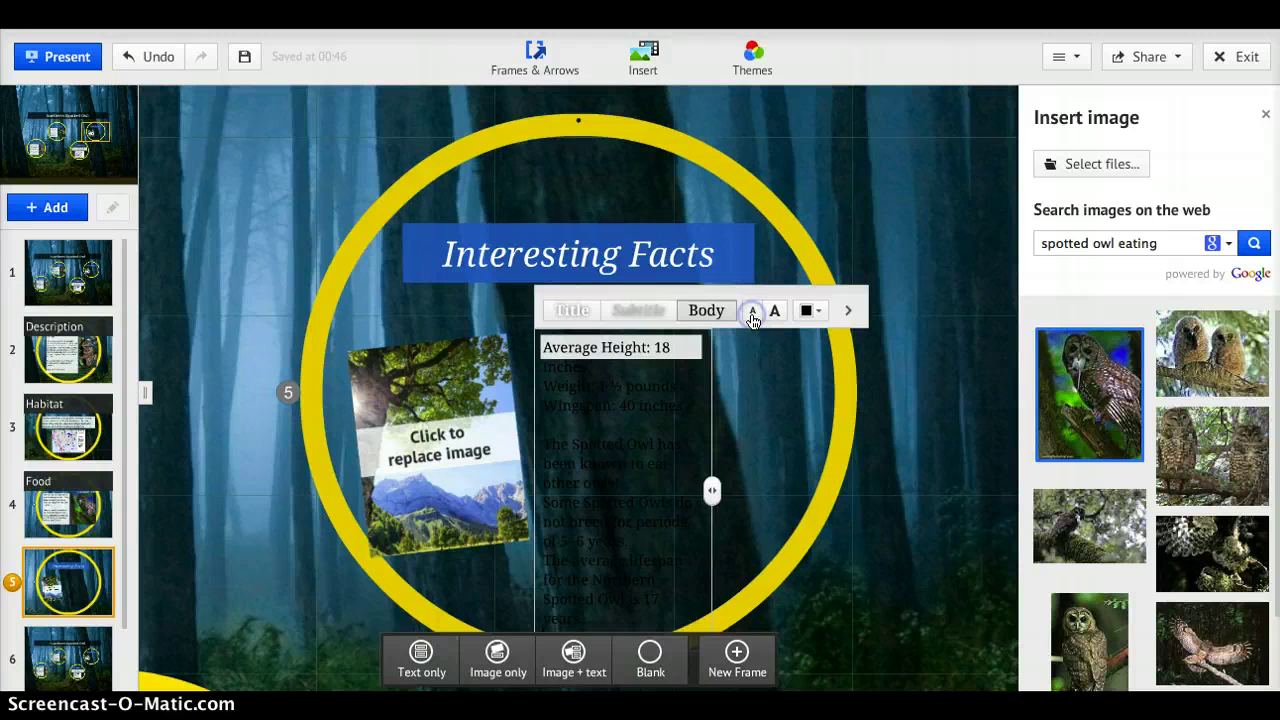
# Step: Widen the facts text box, then raise the title slightly and place the facts in the right half of the circle
pyautogui.moveTo(712, 490); pyautogui.dragTo(736, 494)
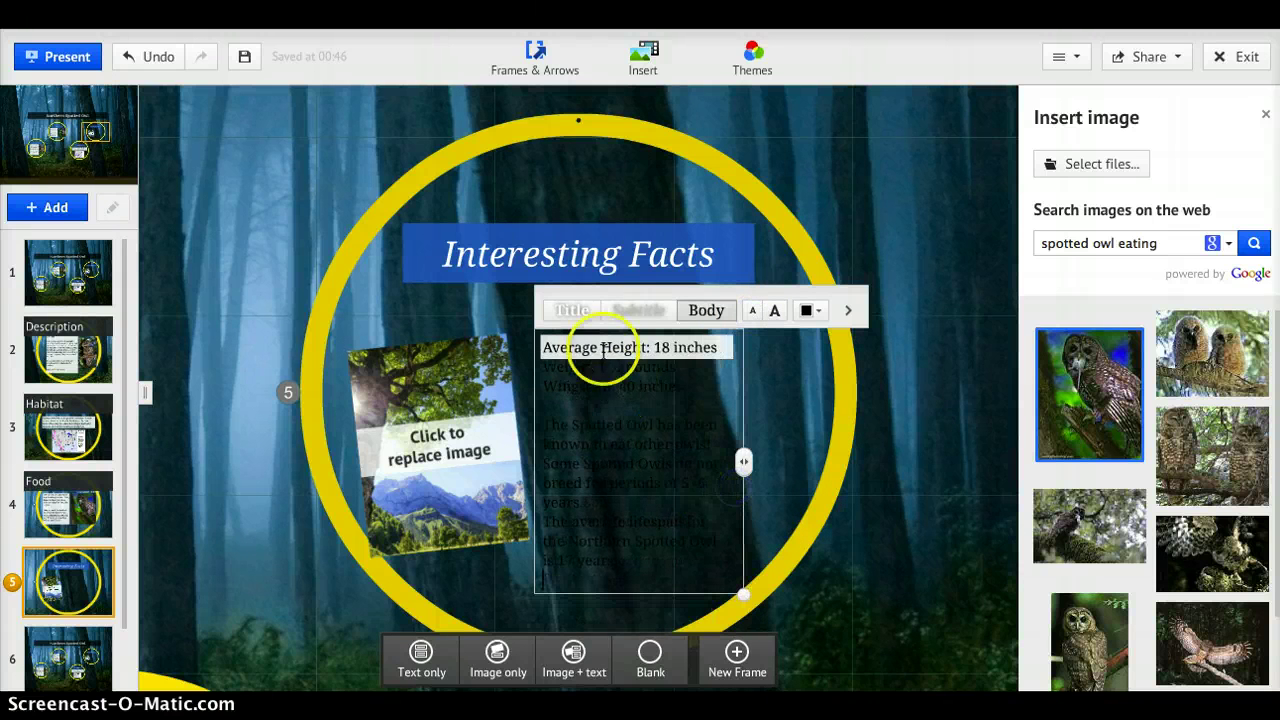
pyautogui.click(631, 263)
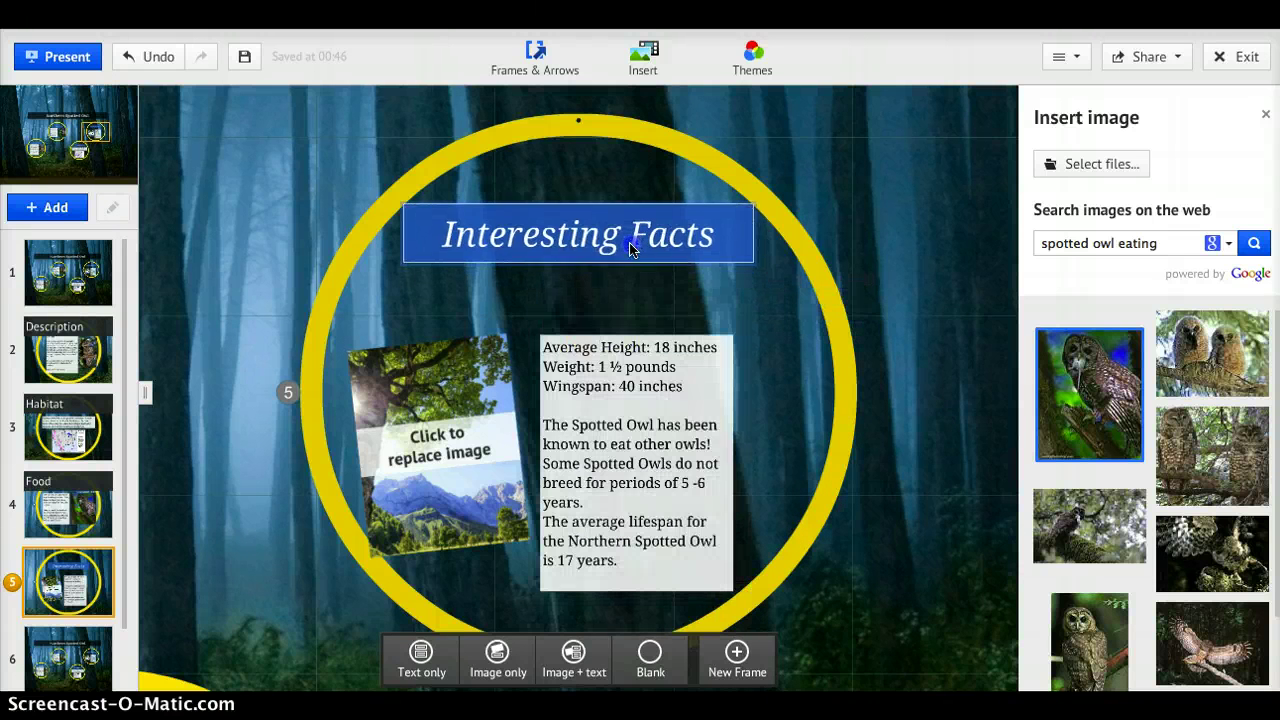
pyautogui.moveTo(646, 366); pyautogui.dragTo(705, 323)
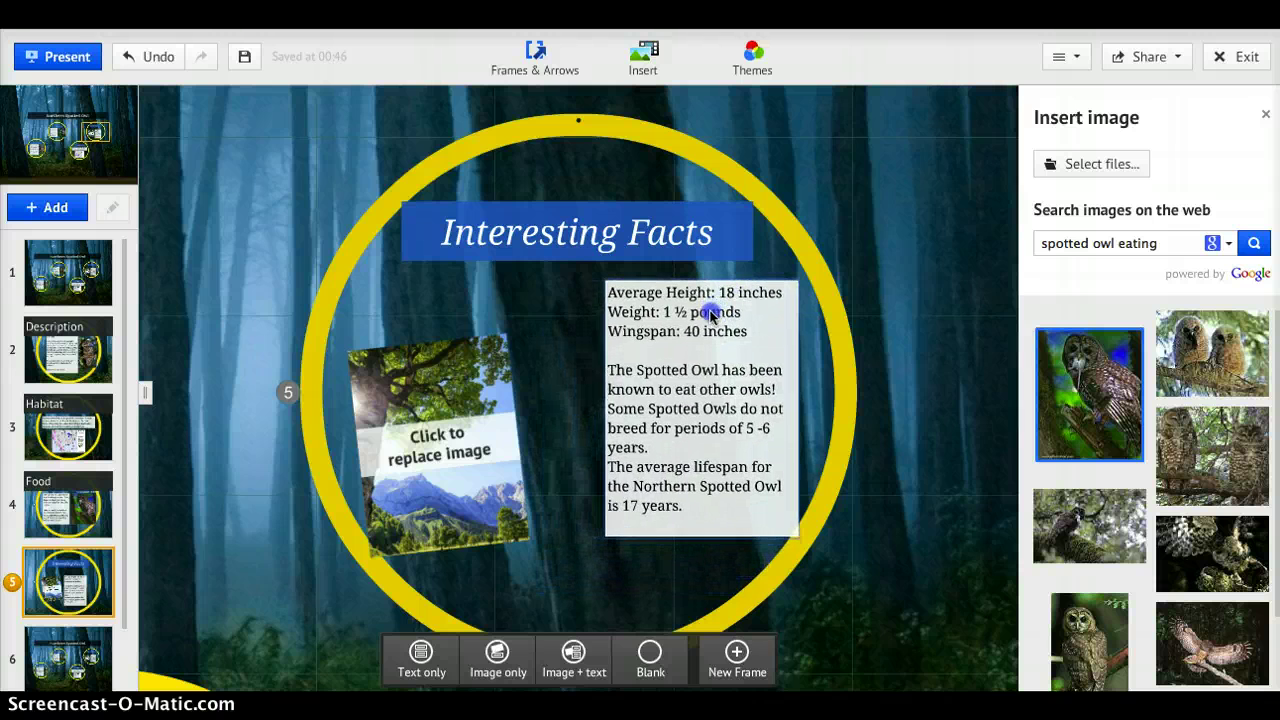
# Step: Delete the placeholder image from the Interesting Facts circle
pyautogui.click(445, 393)
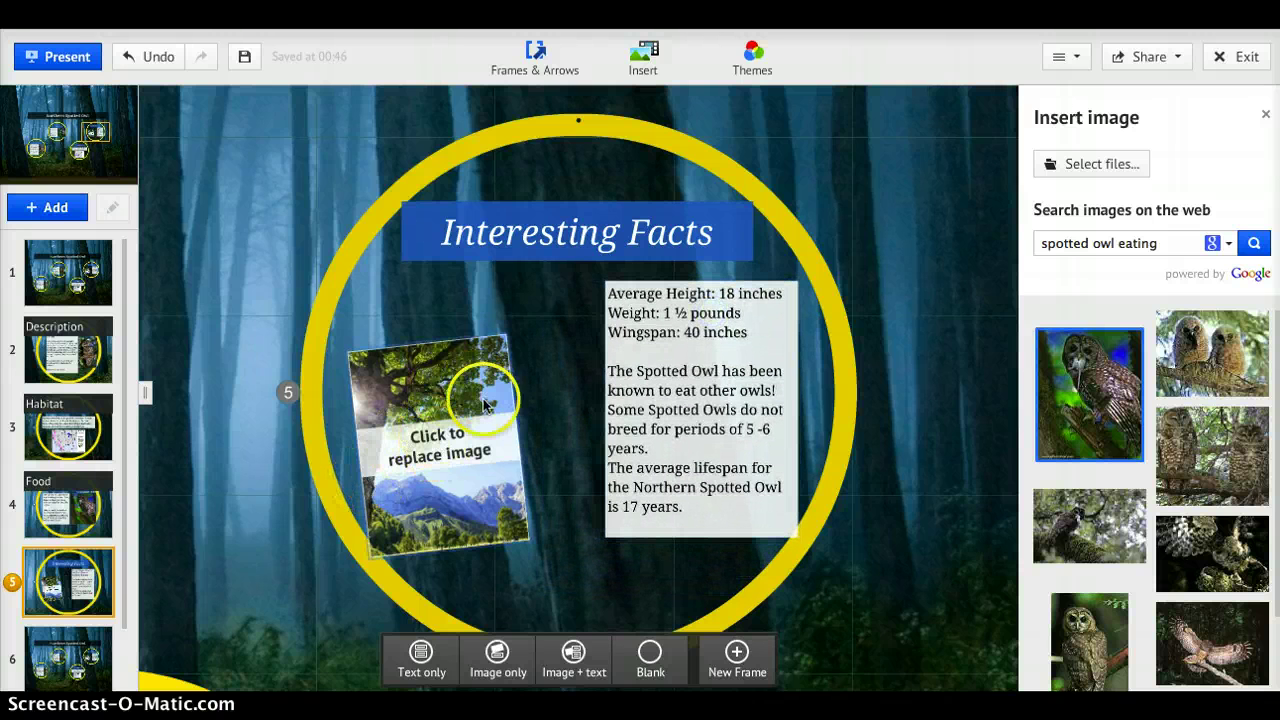
pyautogui.click(424, 387)
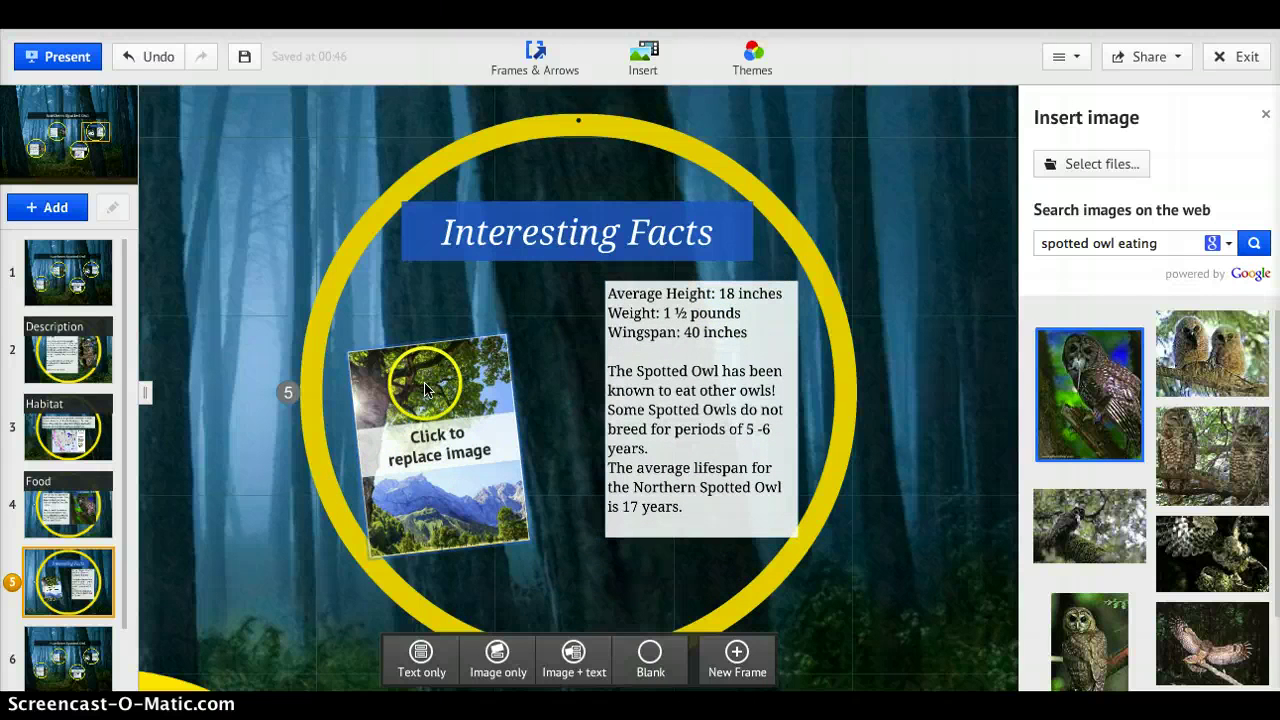
pyautogui.click(424, 387)
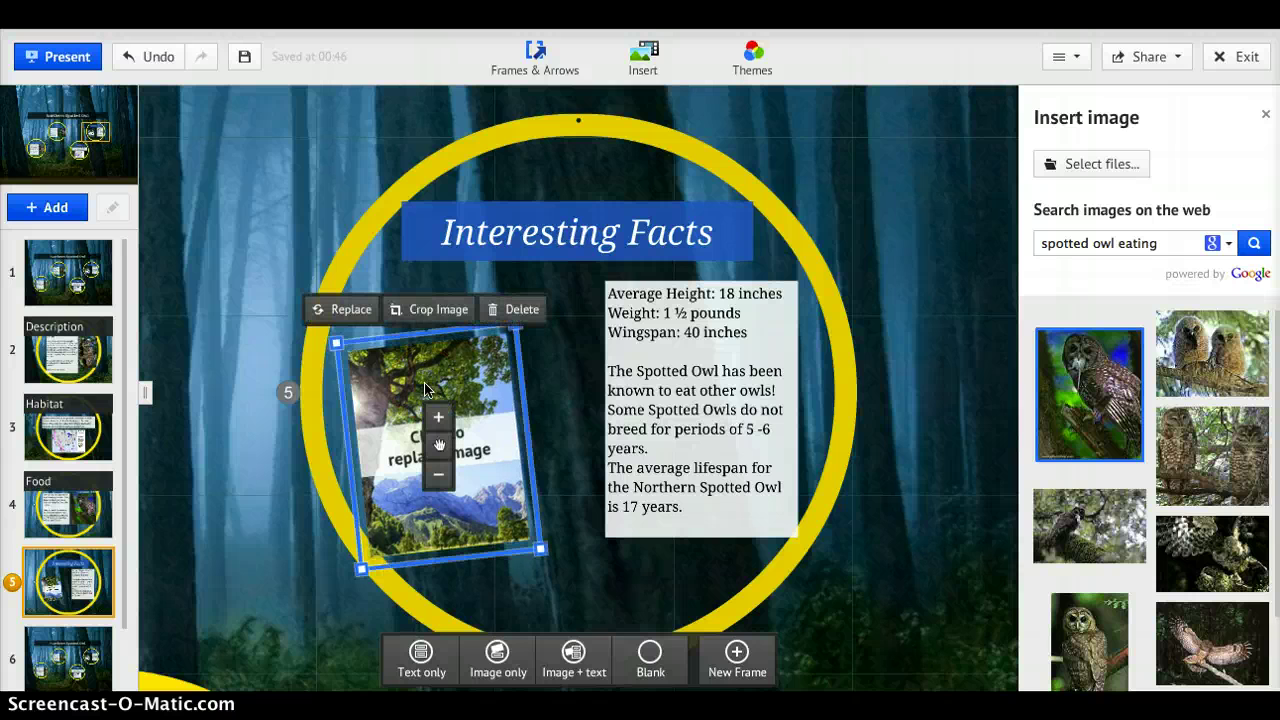
pyautogui.click(416, 375)
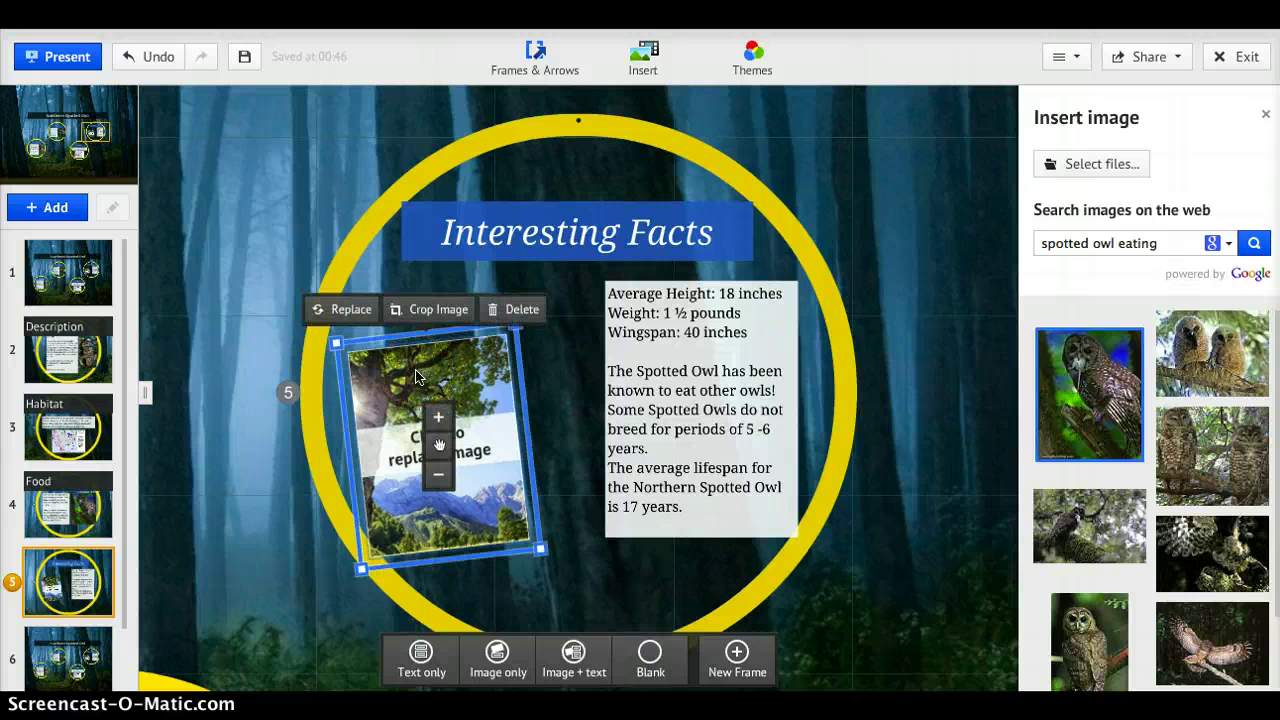
pyautogui.press('Delete')
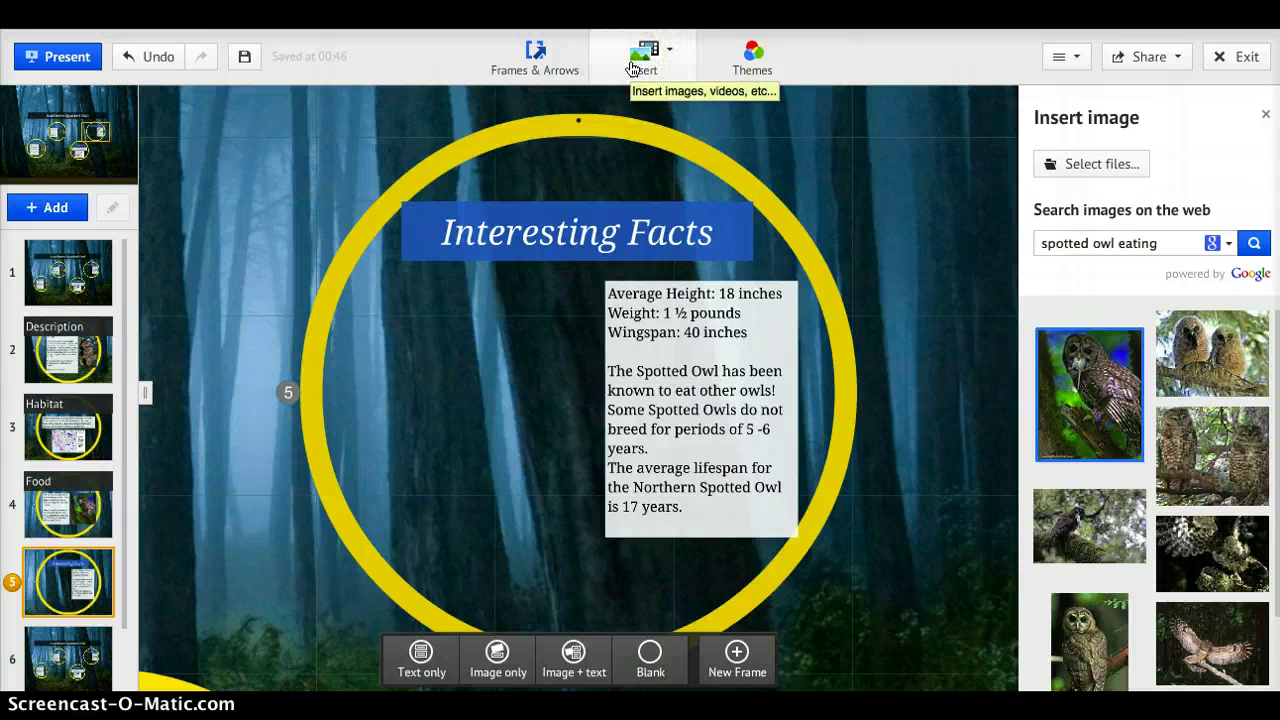
# Step: Search the web images for "spotted owl" while staying on the Interesting Facts frame
pyautogui.click(1089, 250)
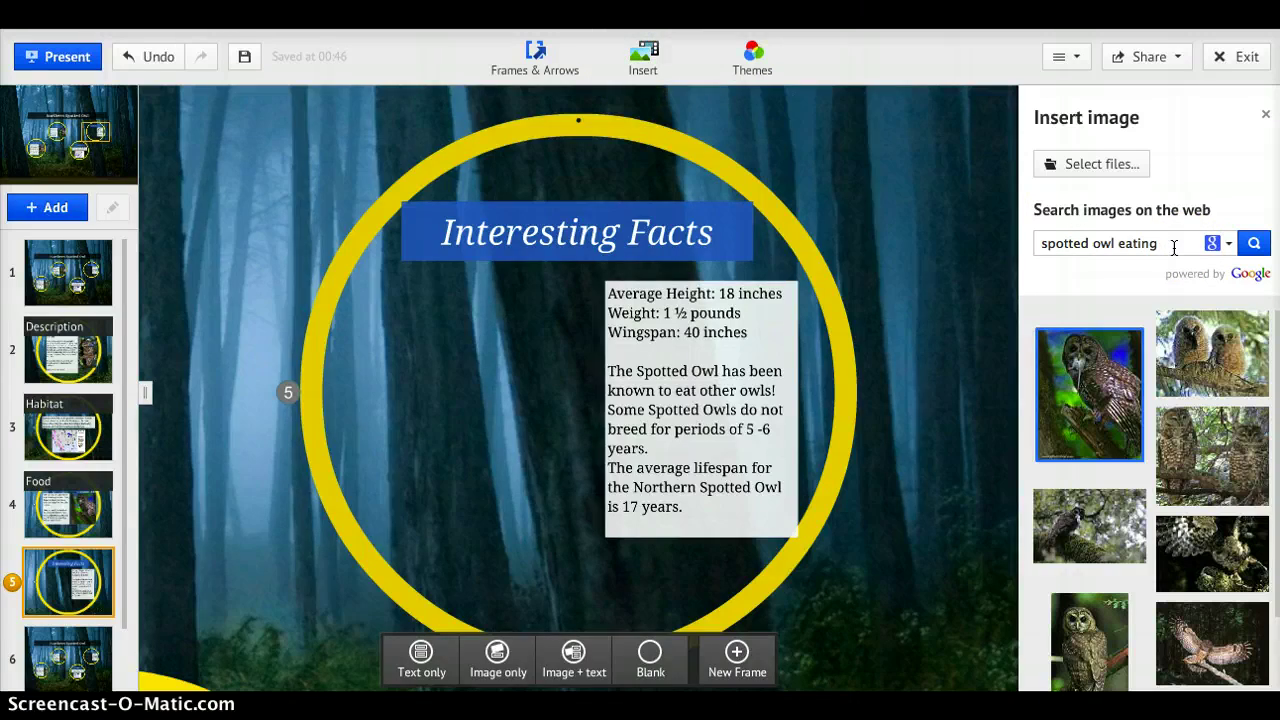
pyautogui.press('Right')
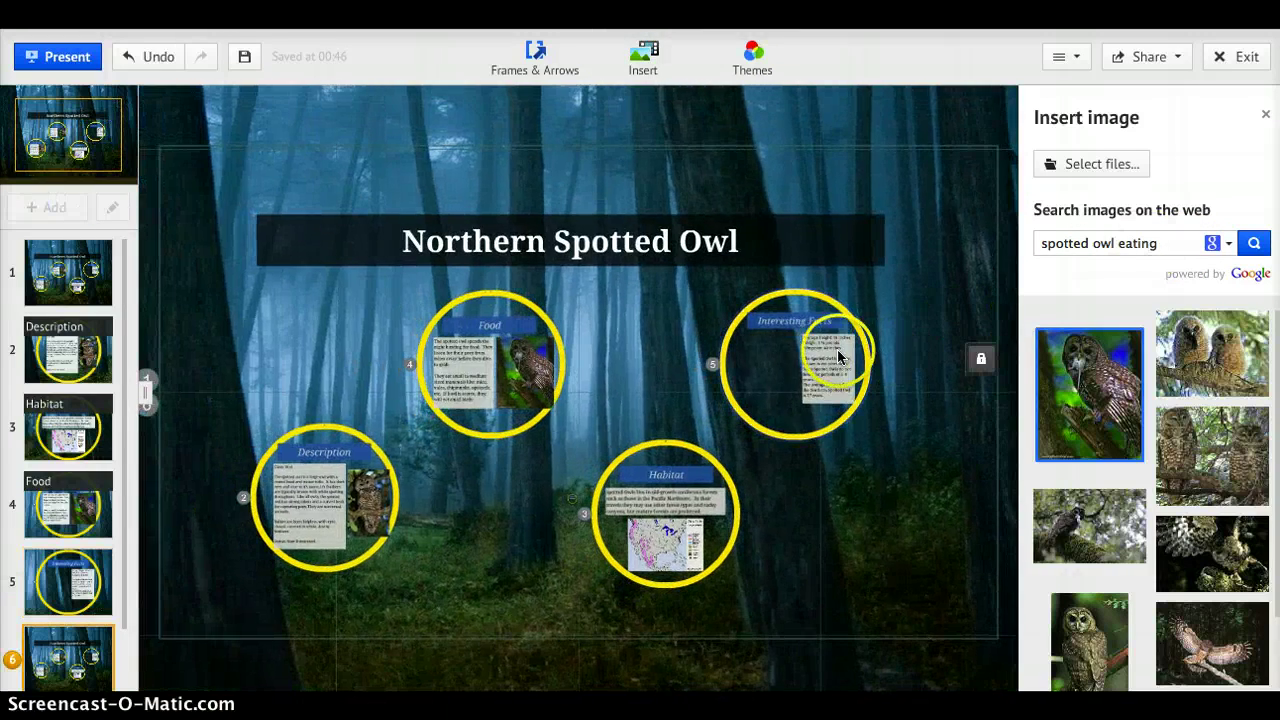
pyautogui.click(838, 357)
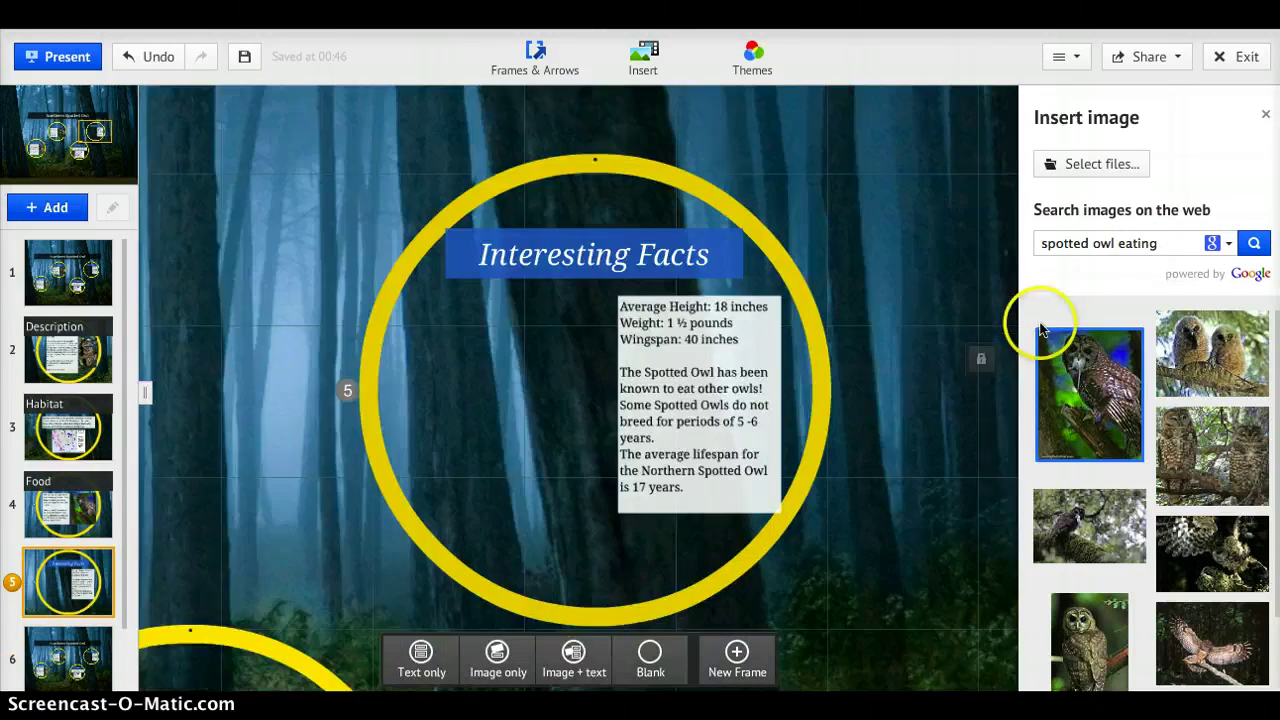
pyautogui.click(1170, 252)
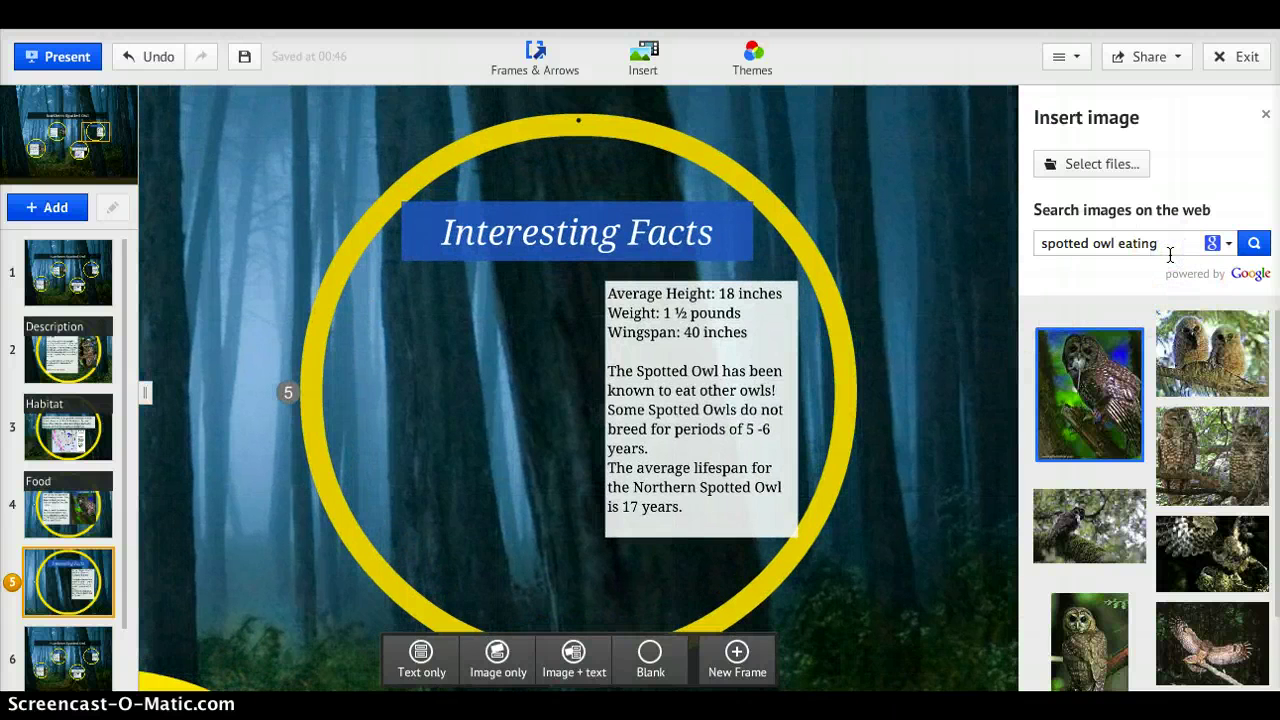
pyautogui.click(1164, 246)
pyautogui.press('Return')
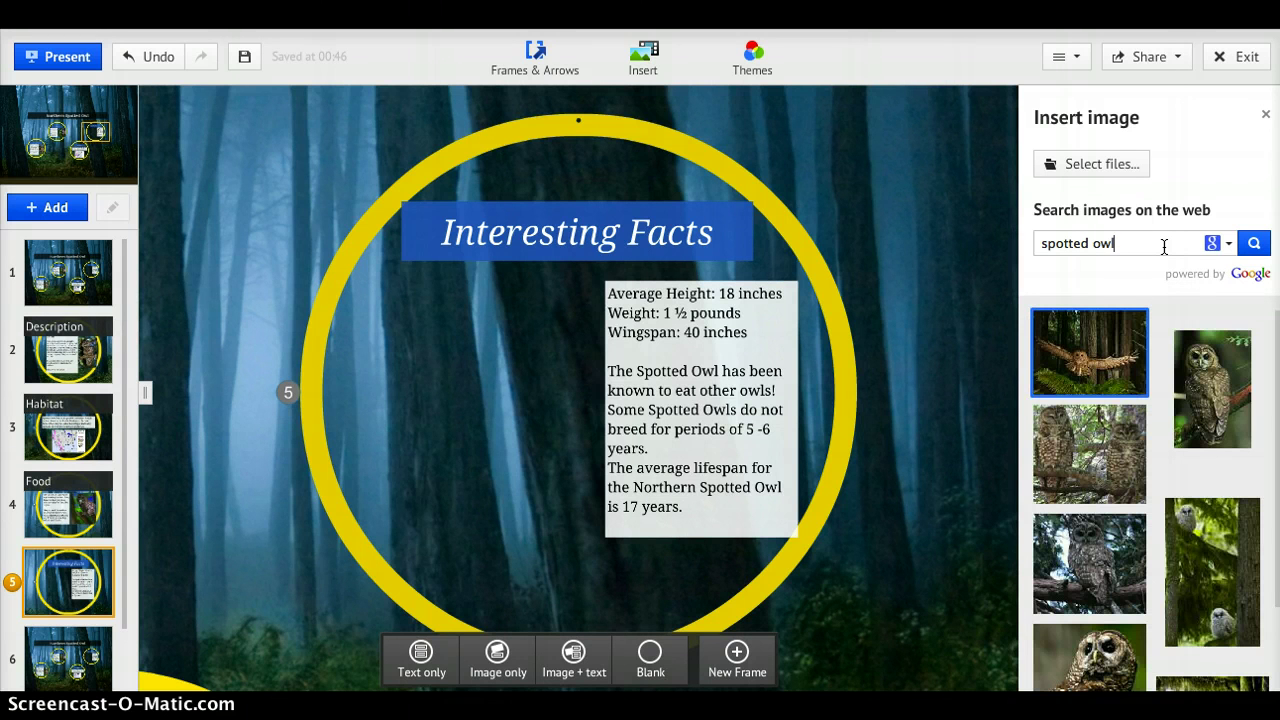
# Step: Insert the photo of the flying owl and enlarge it in the lower half of the Interesting Facts circle
pyautogui.click(1120, 336)
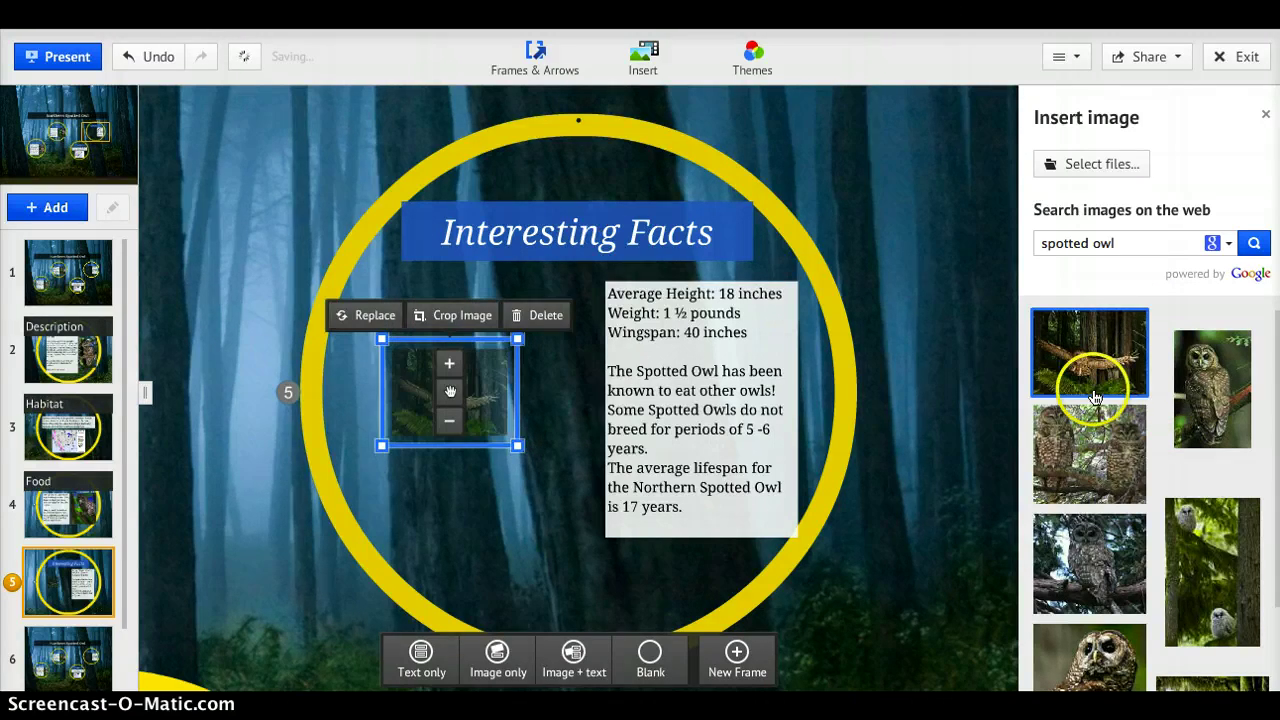
pyautogui.moveTo(380, 339); pyautogui.dragTo(251, 272)
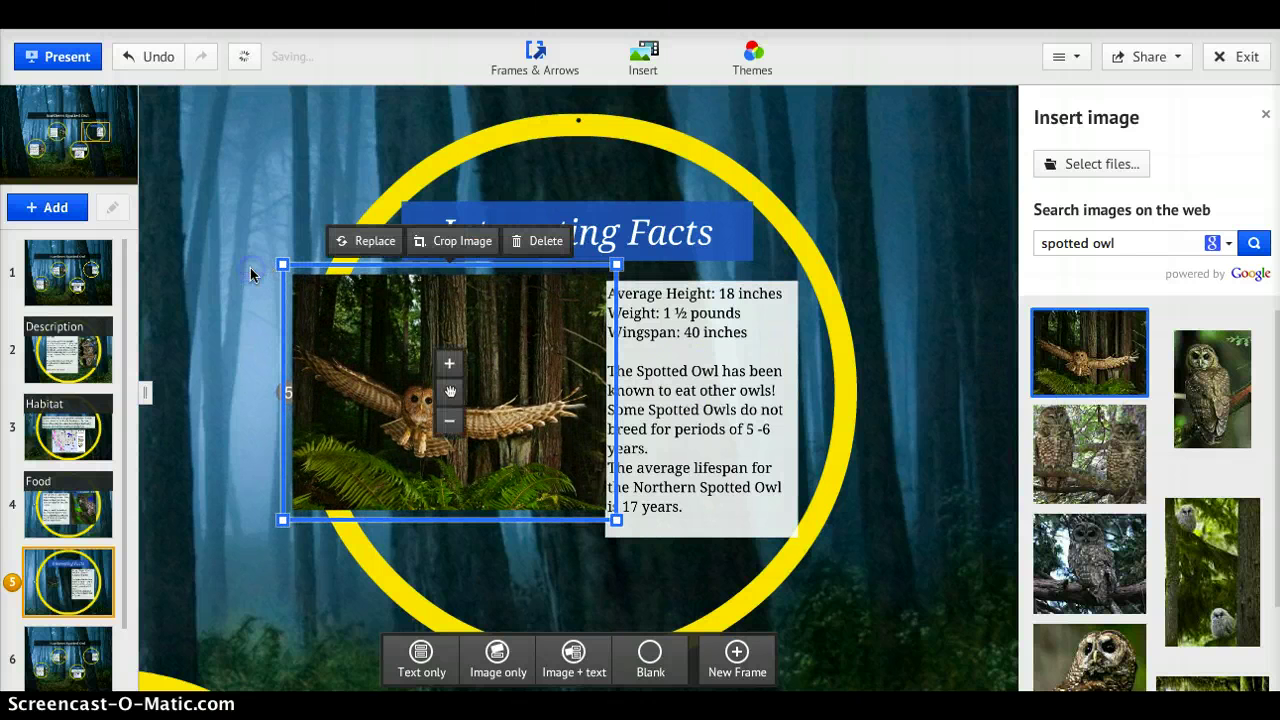
pyautogui.moveTo(548, 328); pyautogui.dragTo(712, 453)
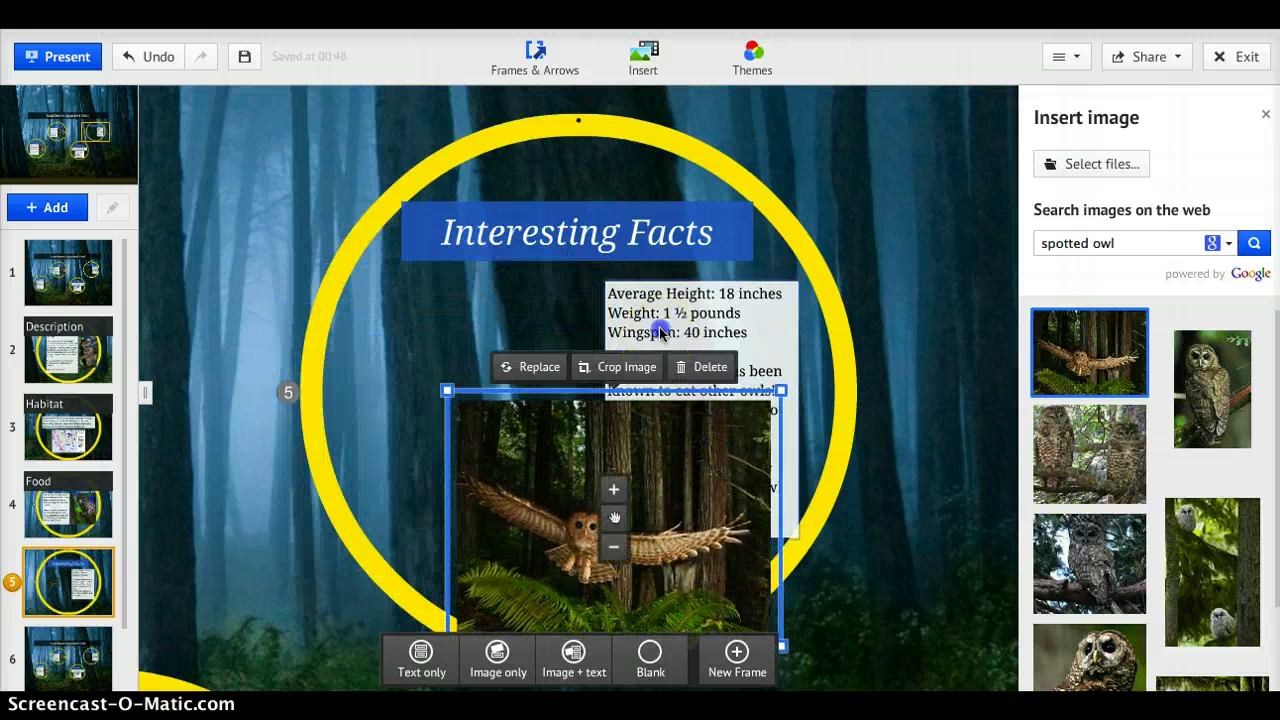
# Step: Reshape the facts text box into a wide, short block and place it between the title and the owl photo
pyautogui.click(592, 425)
pyautogui.moveTo(593, 545); pyautogui.dragTo(577, 481)
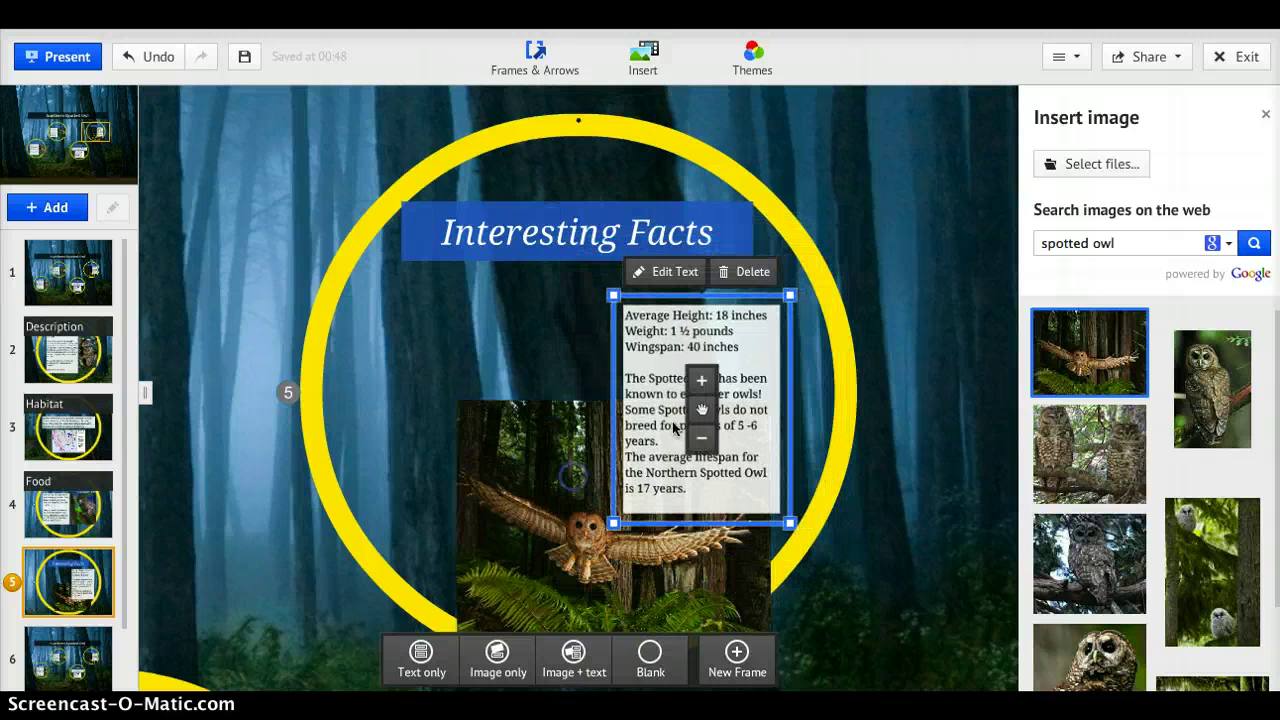
pyautogui.click(733, 412)
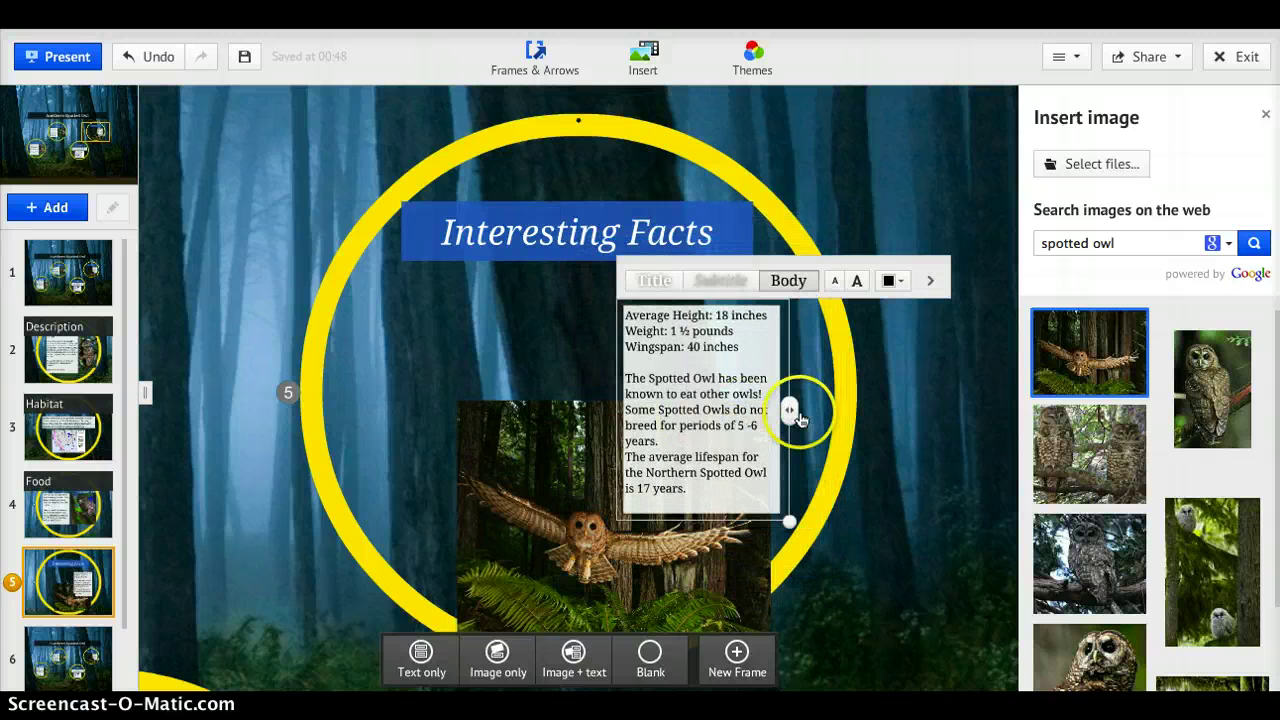
pyautogui.moveTo(790, 410); pyautogui.dragTo(961, 358)
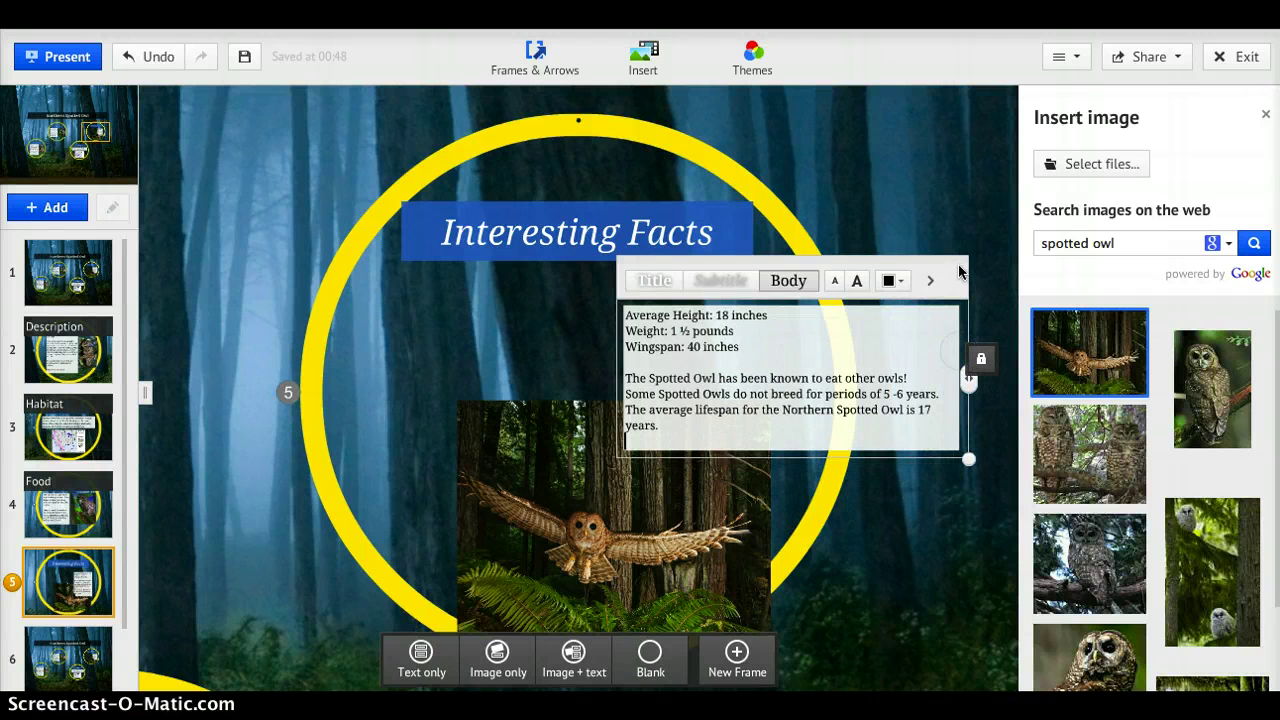
pyautogui.moveTo(959, 271); pyautogui.dragTo(746, 238)
pyautogui.moveTo(756, 345); pyautogui.dragTo(822, 337)
pyautogui.moveTo(737, 257); pyautogui.dragTo(712, 257)
# Step: Nudge the title and facts text box upward and center the flying owl photo beneath them
pyautogui.click(657, 217)
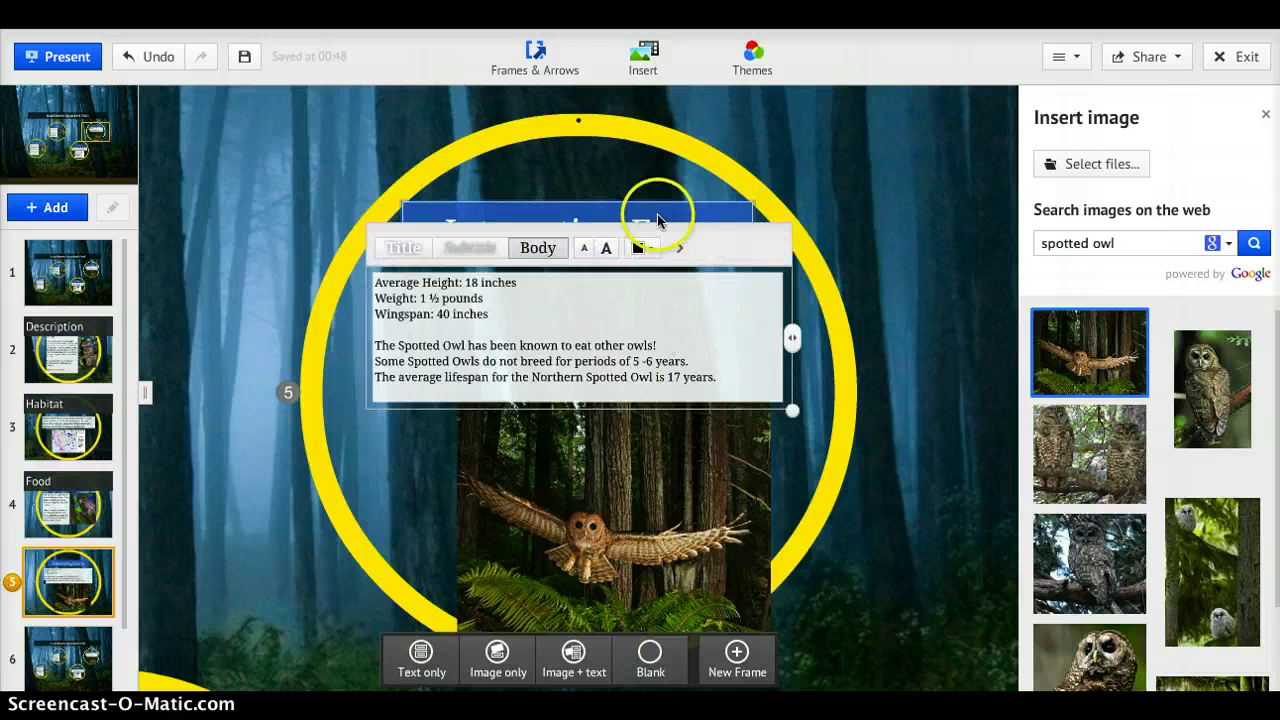
pyautogui.click(692, 294)
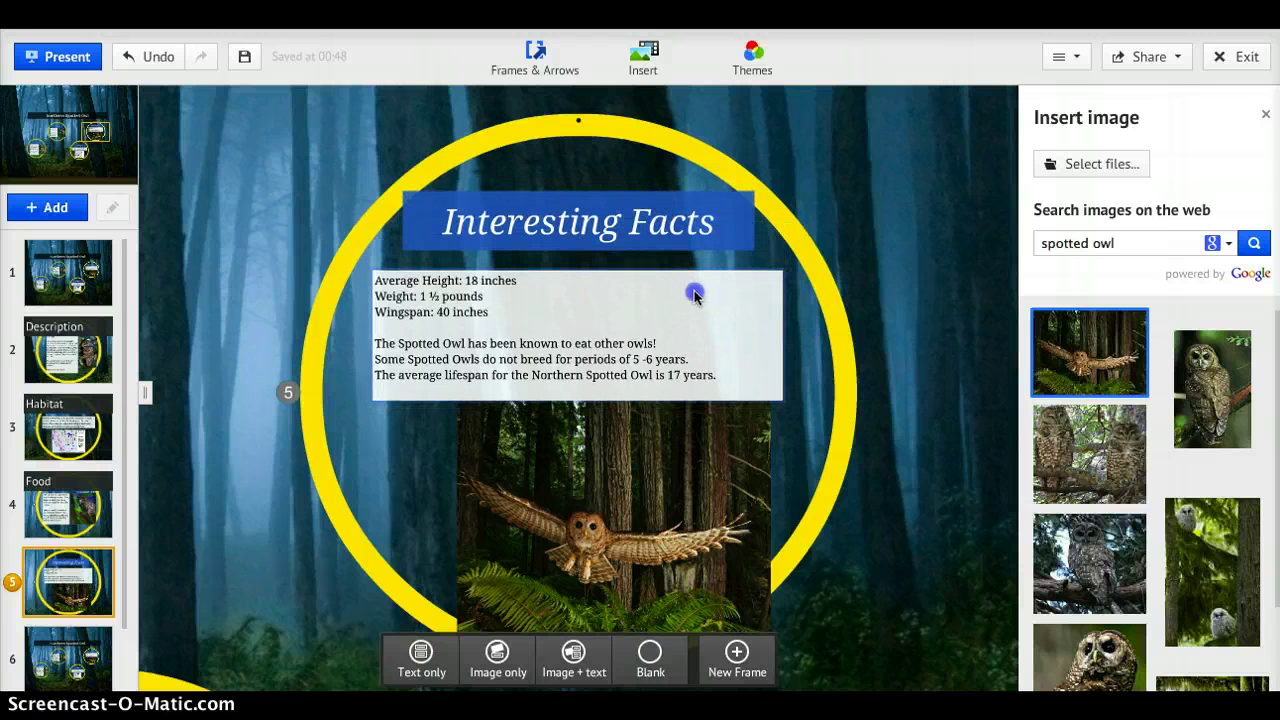
pyautogui.moveTo(695, 296); pyautogui.dragTo(690, 285)
pyautogui.click(681, 422)
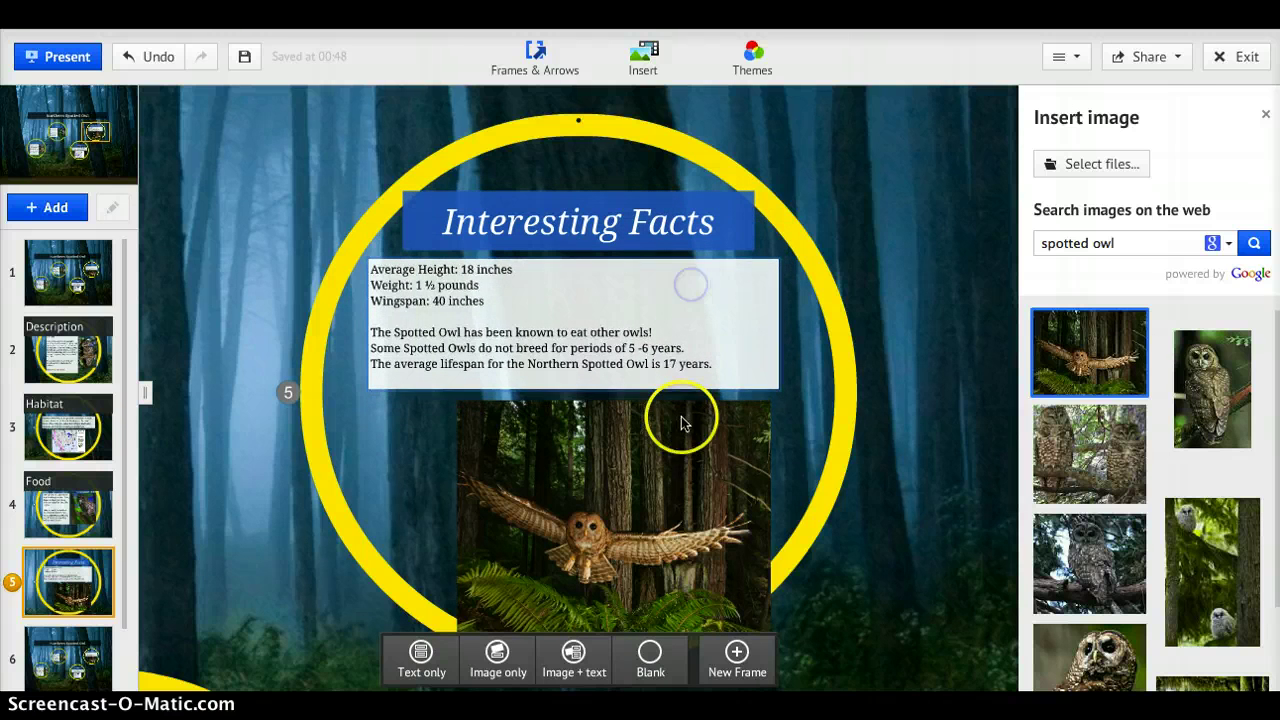
pyautogui.moveTo(686, 443); pyautogui.dragTo(651, 437)
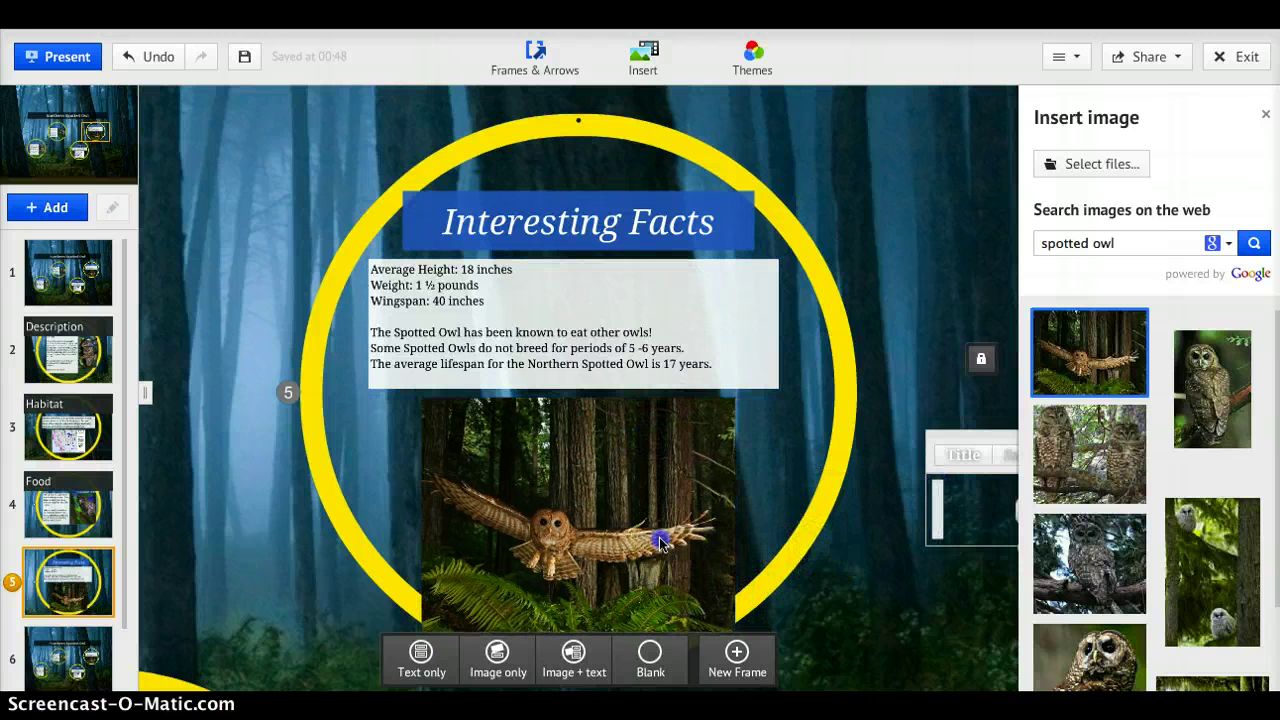
# Step: Shrink the flying owl photo slightly and position it centered just below the facts text, inside the circle
pyautogui.click(740, 632)
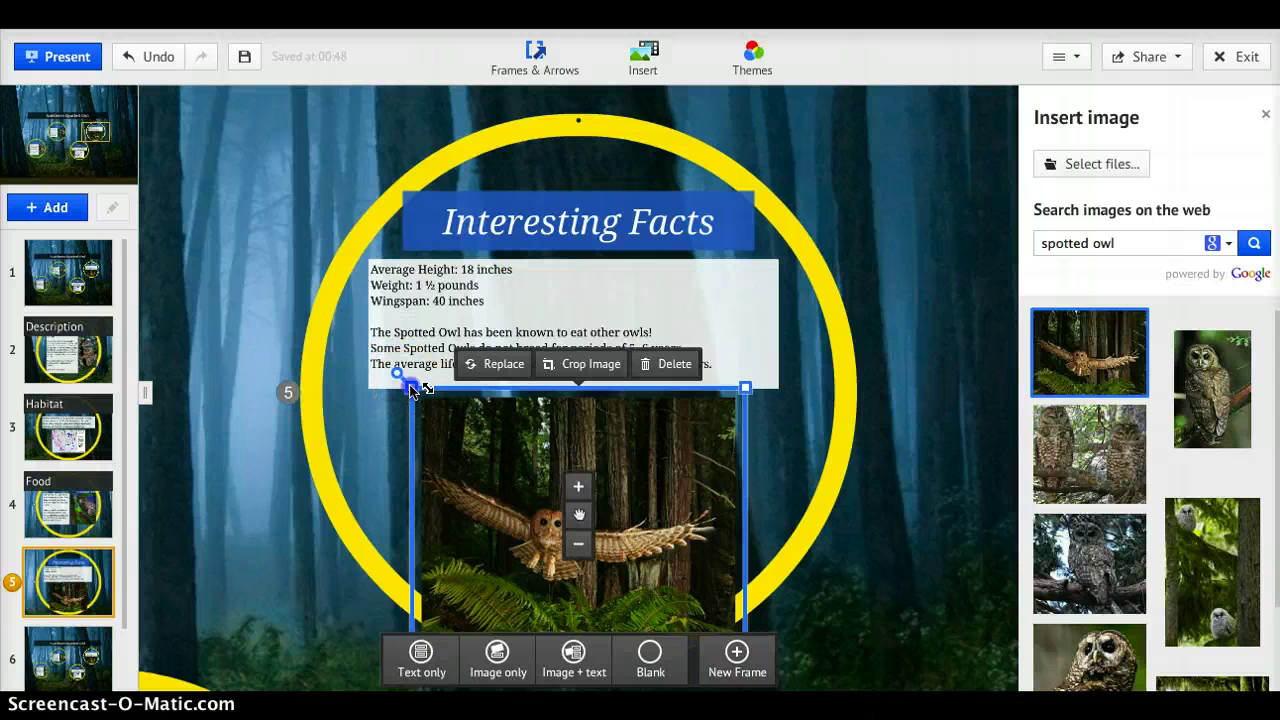
pyautogui.moveTo(413, 390); pyautogui.dragTo(424, 403)
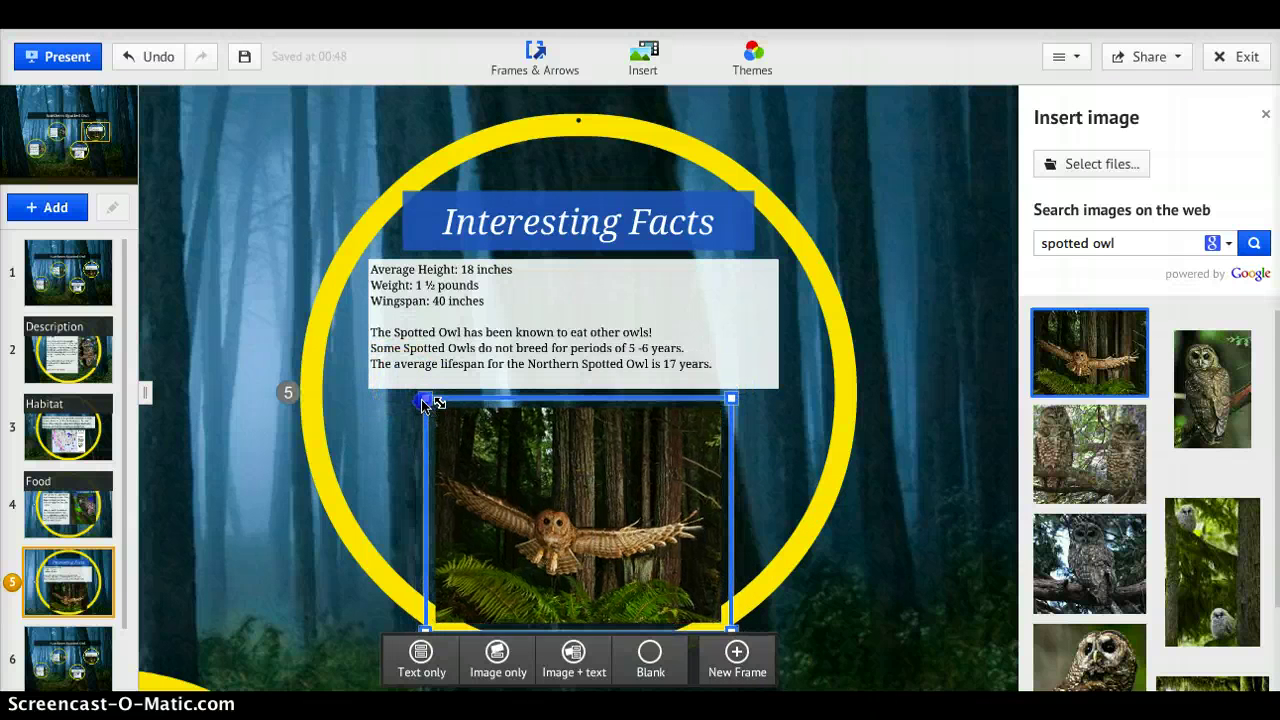
pyautogui.click(776, 444)
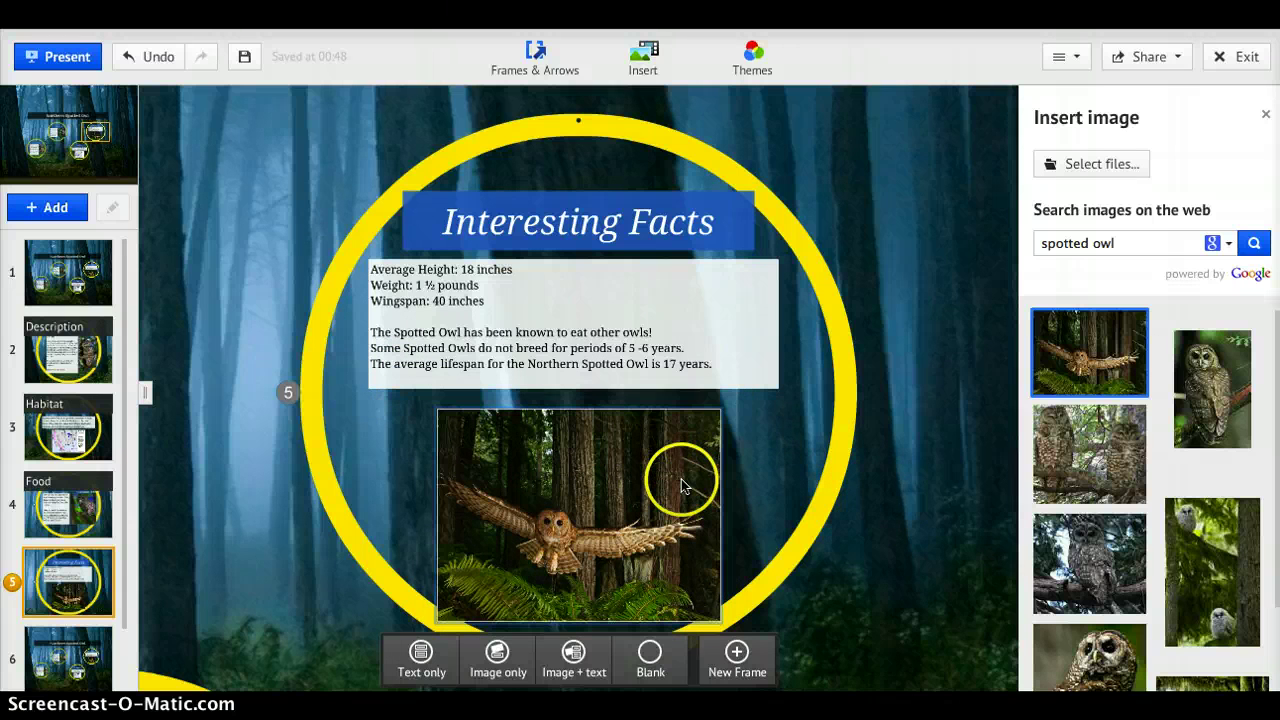
pyautogui.moveTo(680, 481); pyautogui.dragTo(682, 474)
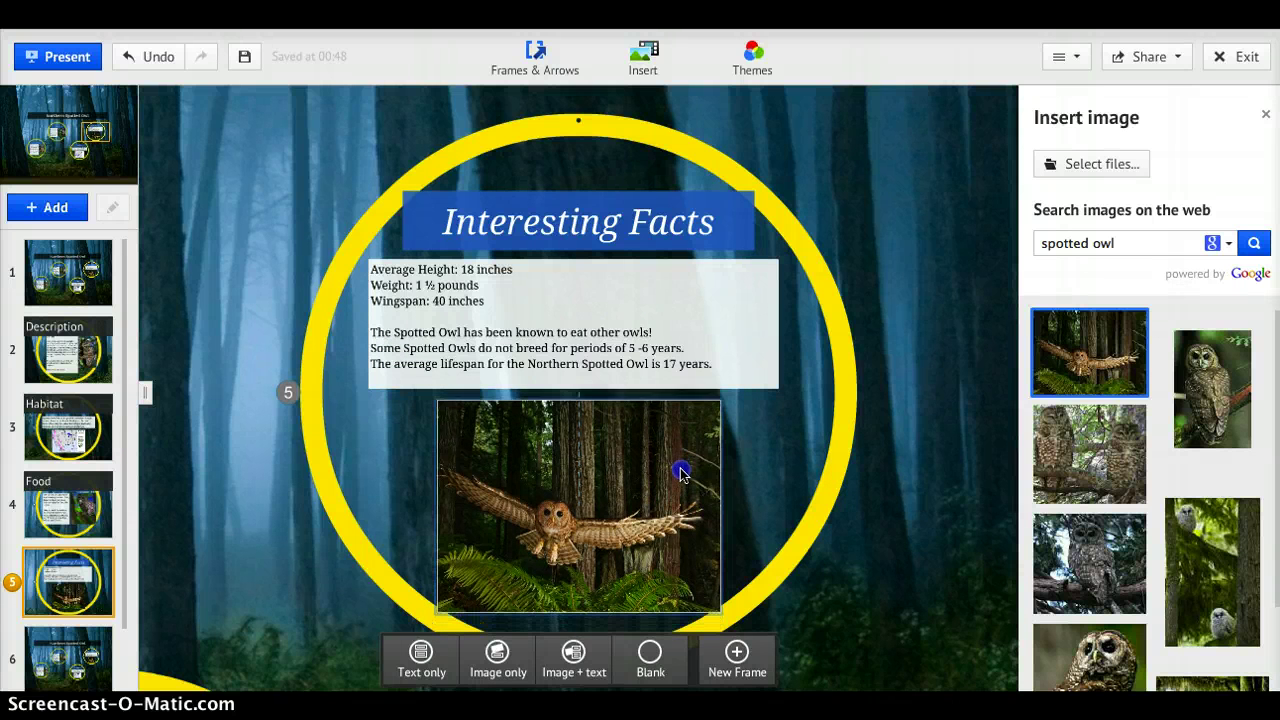
pyautogui.click(799, 430)
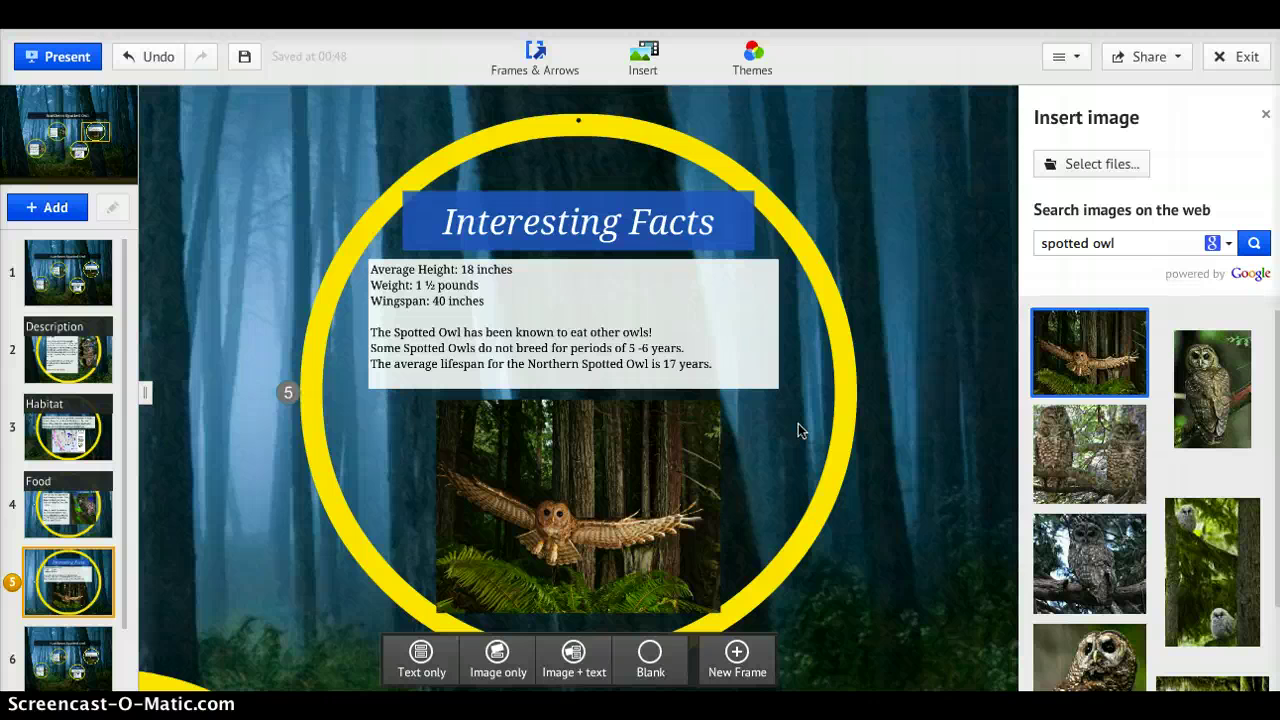
pyautogui.click(721, 428)
pyautogui.click(342, 424)
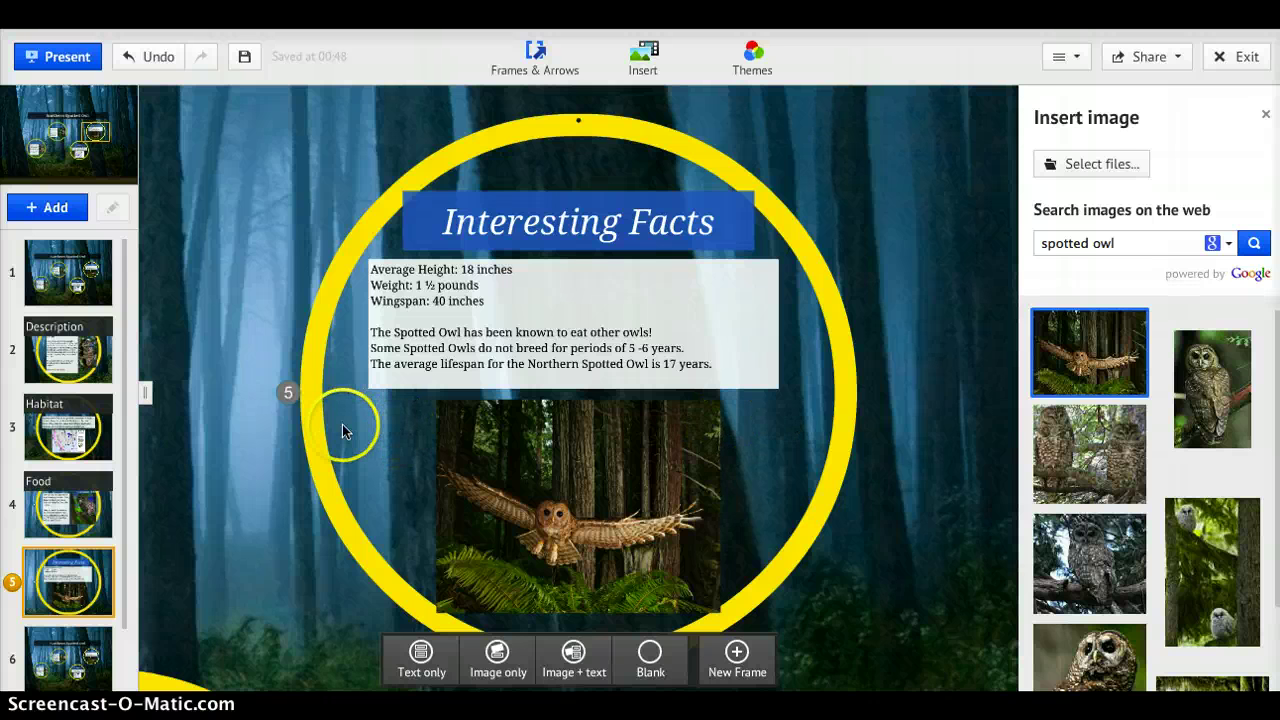
# Step: Open the closing frame, The Way out, and replace its title with "Northern Spotted Owl"
pyautogui.click(66, 638)
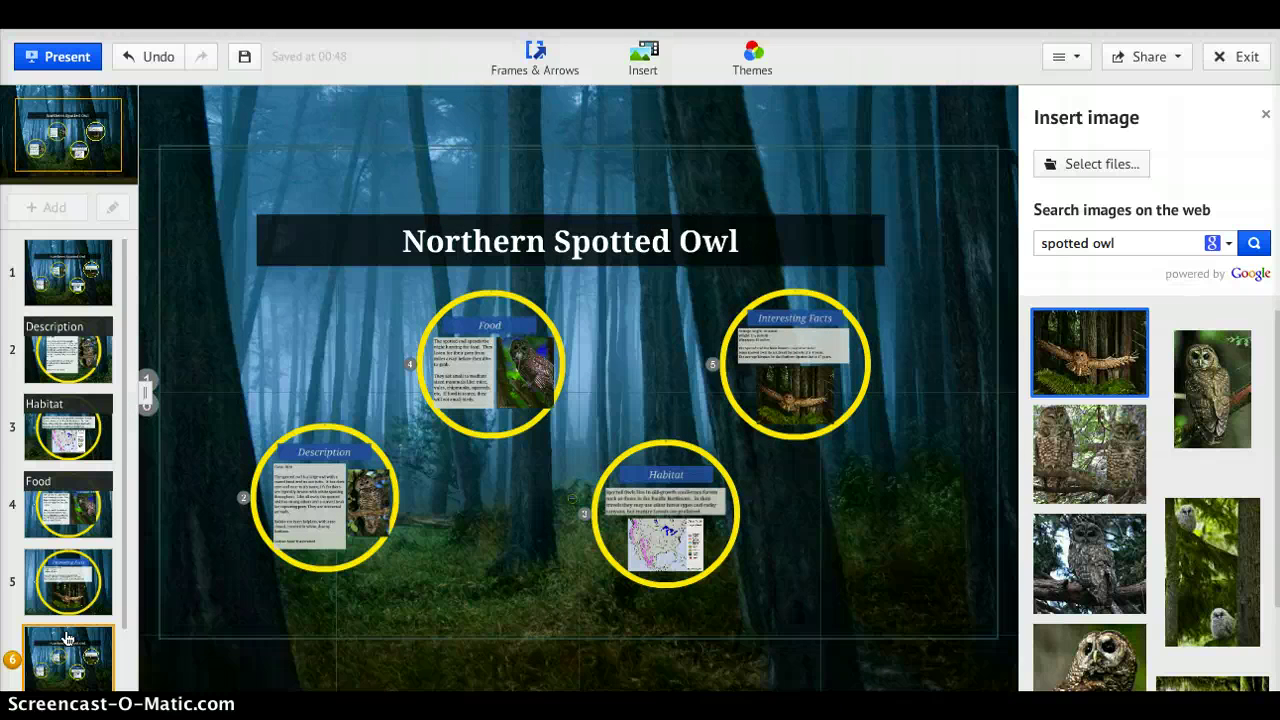
pyautogui.scroll(-2, 66, 640)
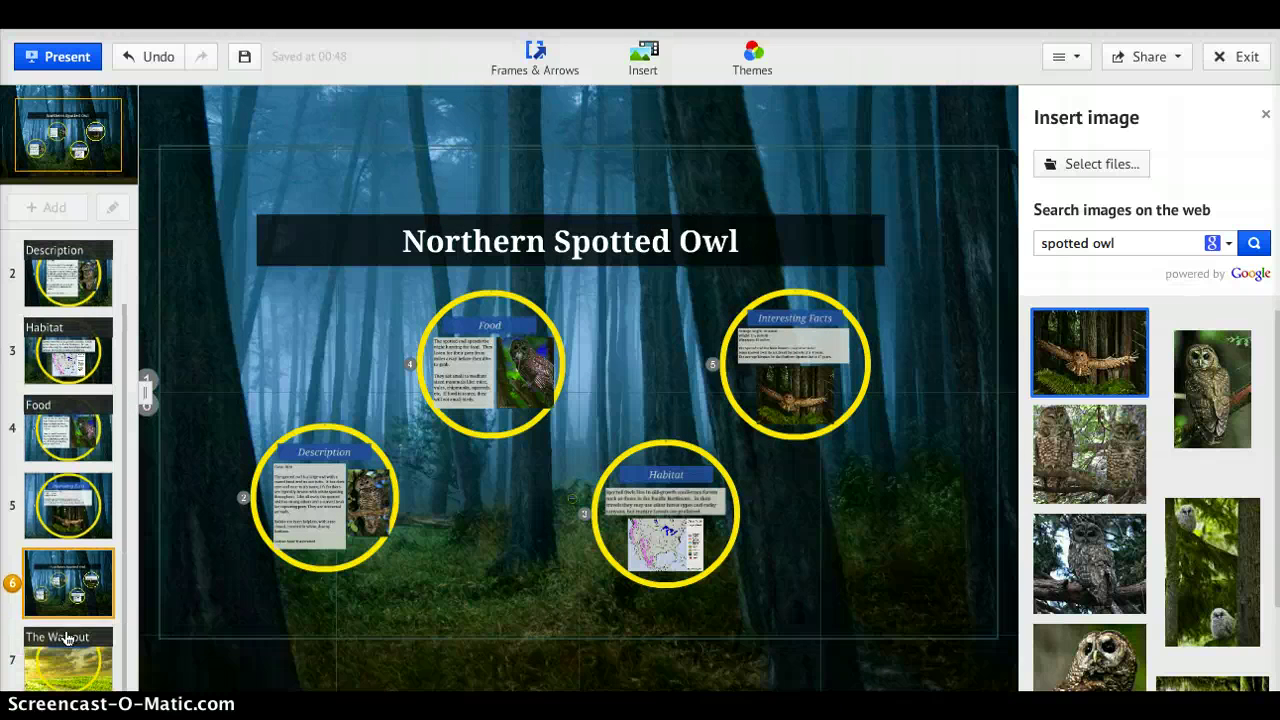
pyautogui.click(66, 670)
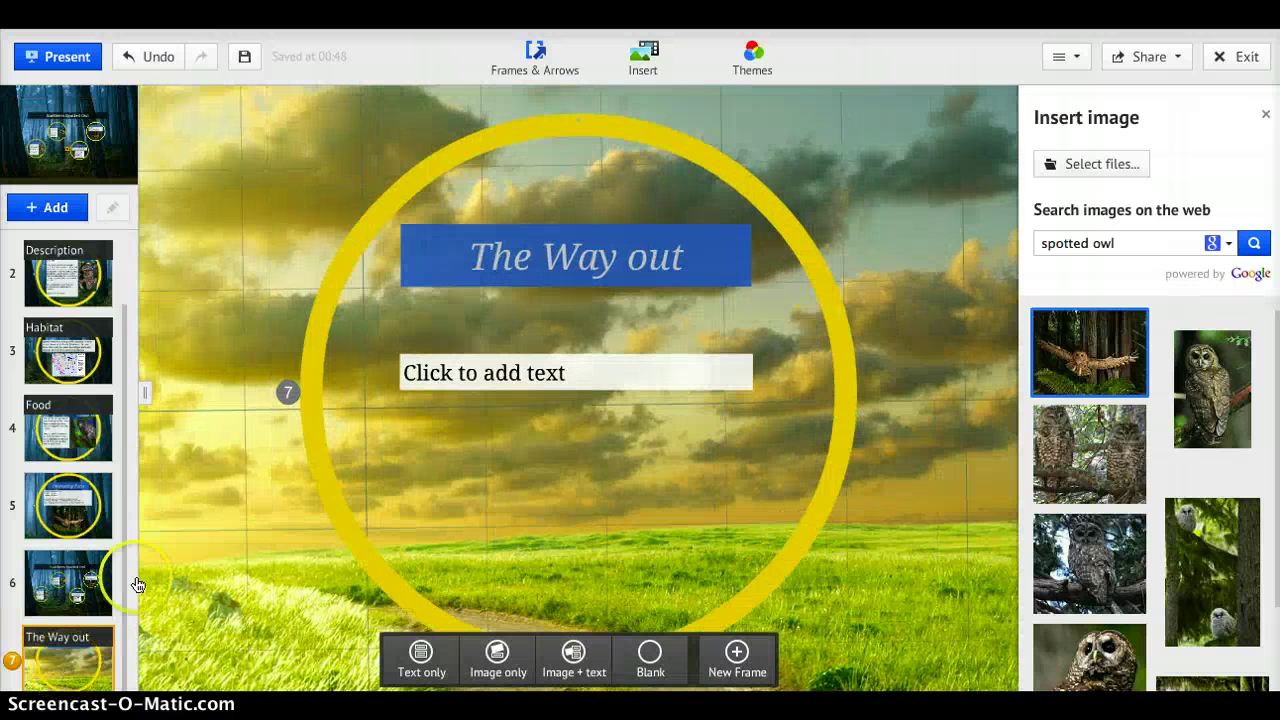
pyautogui.click(638, 265)
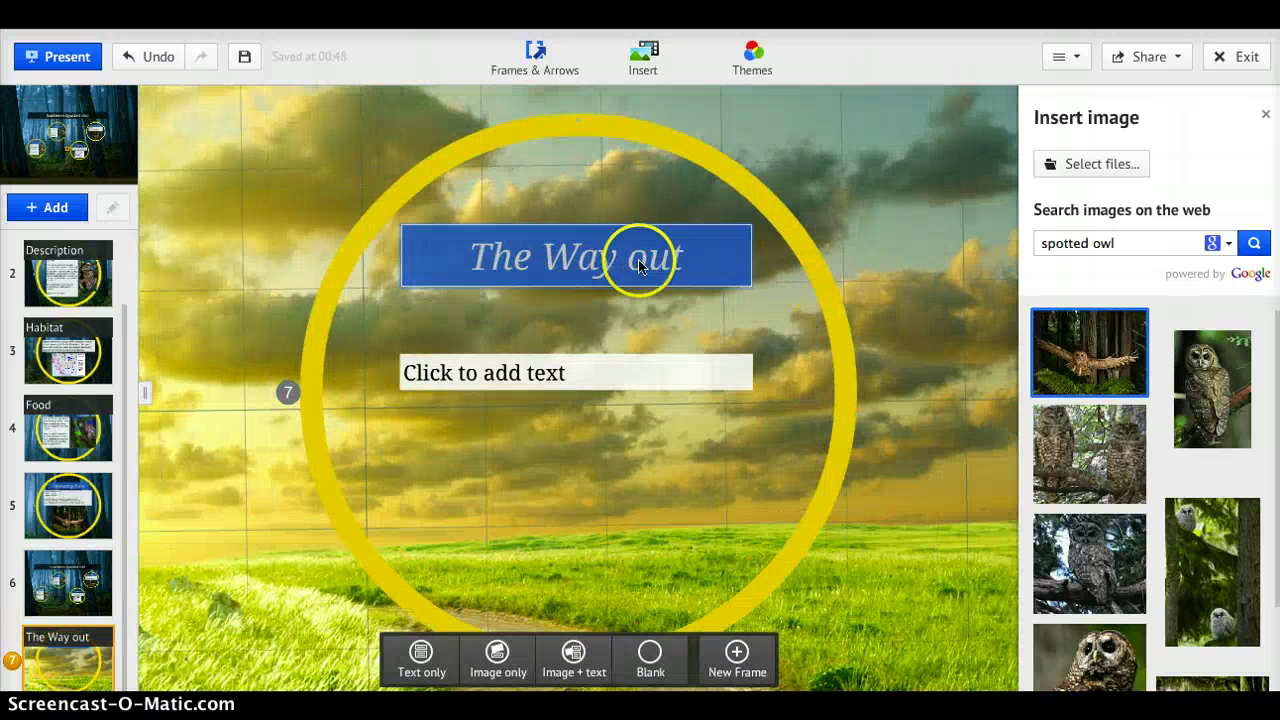
pyautogui.click(692, 264)
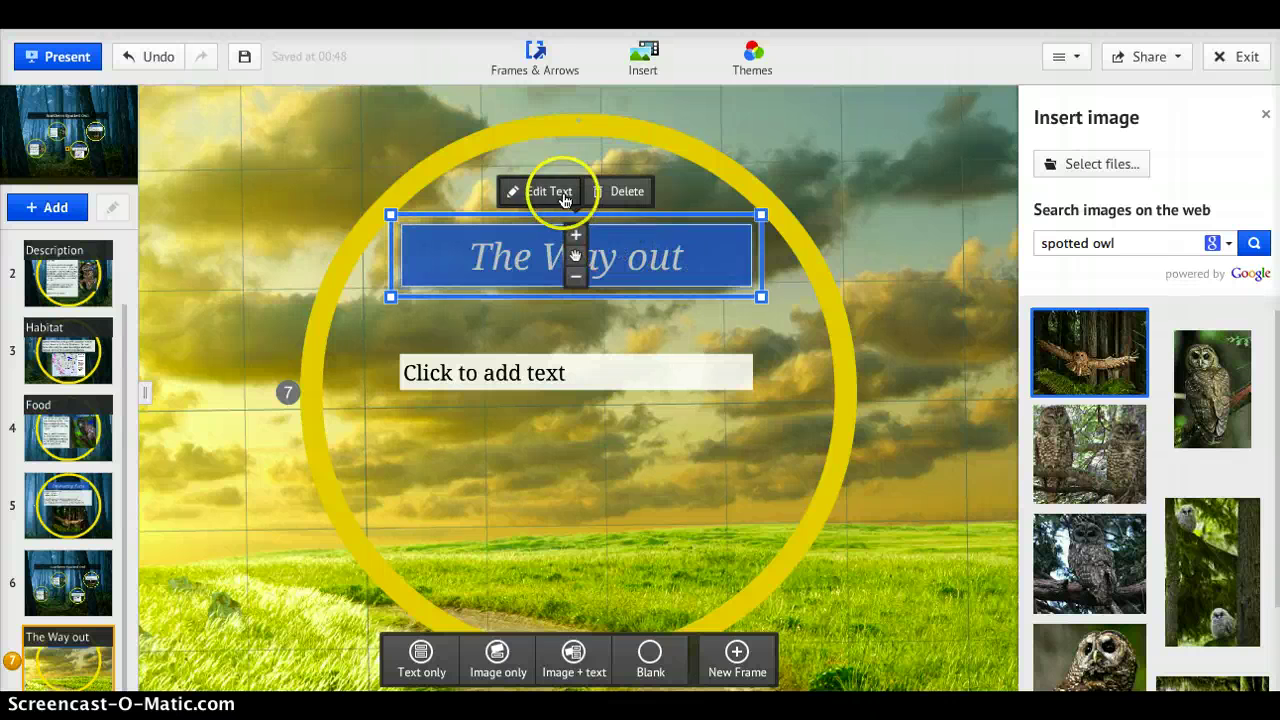
pyautogui.click(562, 192)
pyautogui.press('BackSpace')
pyautogui.press('BackSpace')
pyautogui.press('BackSpace')
pyautogui.press('BackSpace')
pyautogui.press('BackSpace')
pyautogui.press('BackSpace')
pyautogui.press('BackSpace')
pyautogui.press('BackSpace')
pyautogui.press('BackSpace')
pyautogui.press('BackSpace')
pyautogui.press('BackSpace')
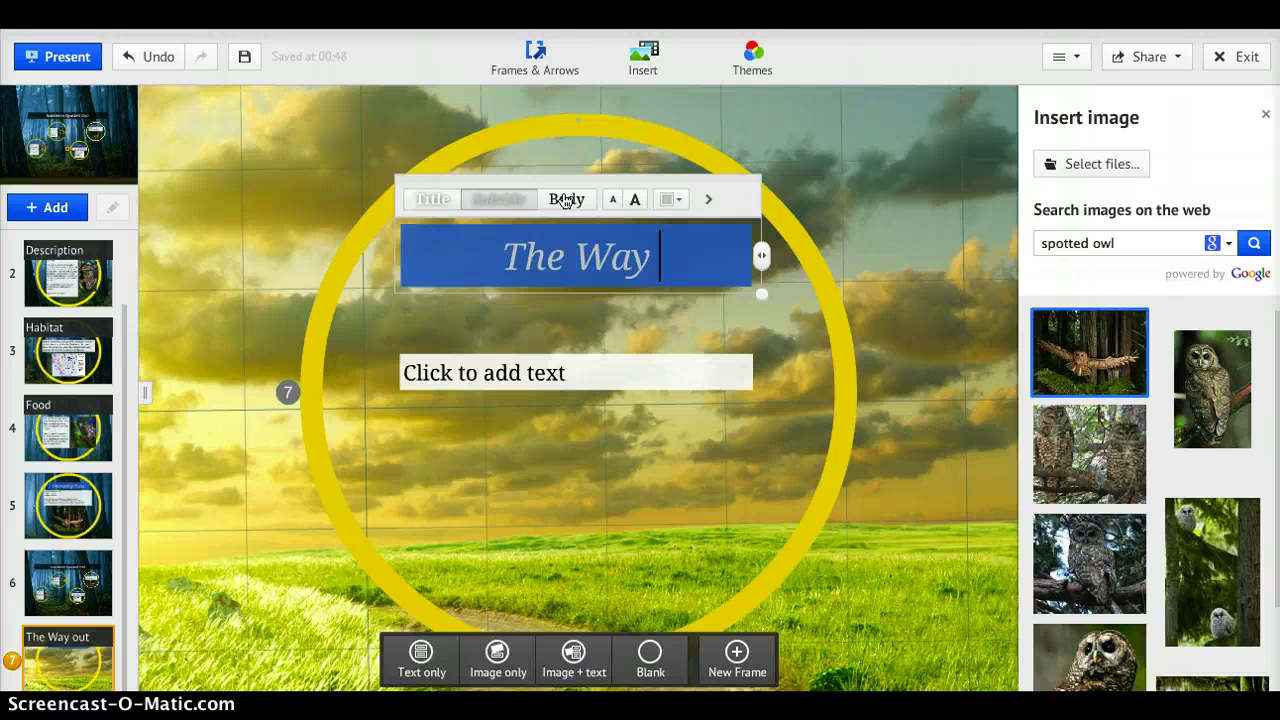
pyautogui.write('Nort')
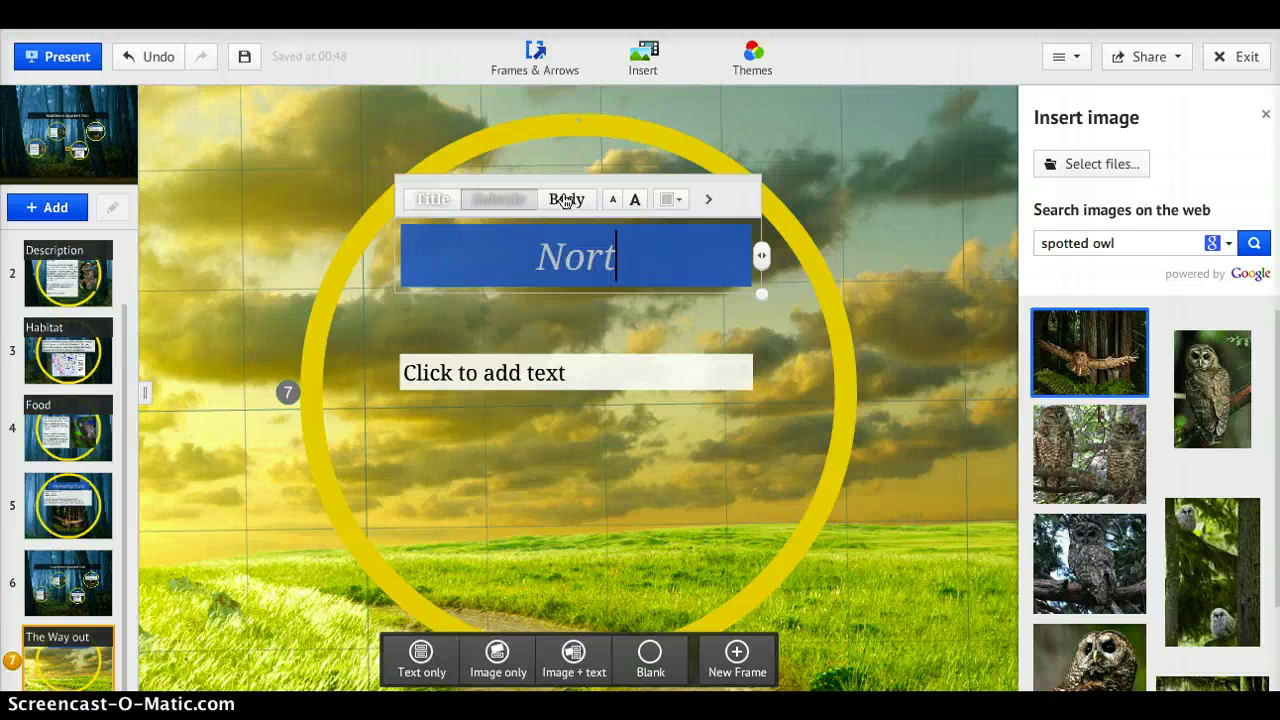
pyautogui.write('hern Spotted Owl')
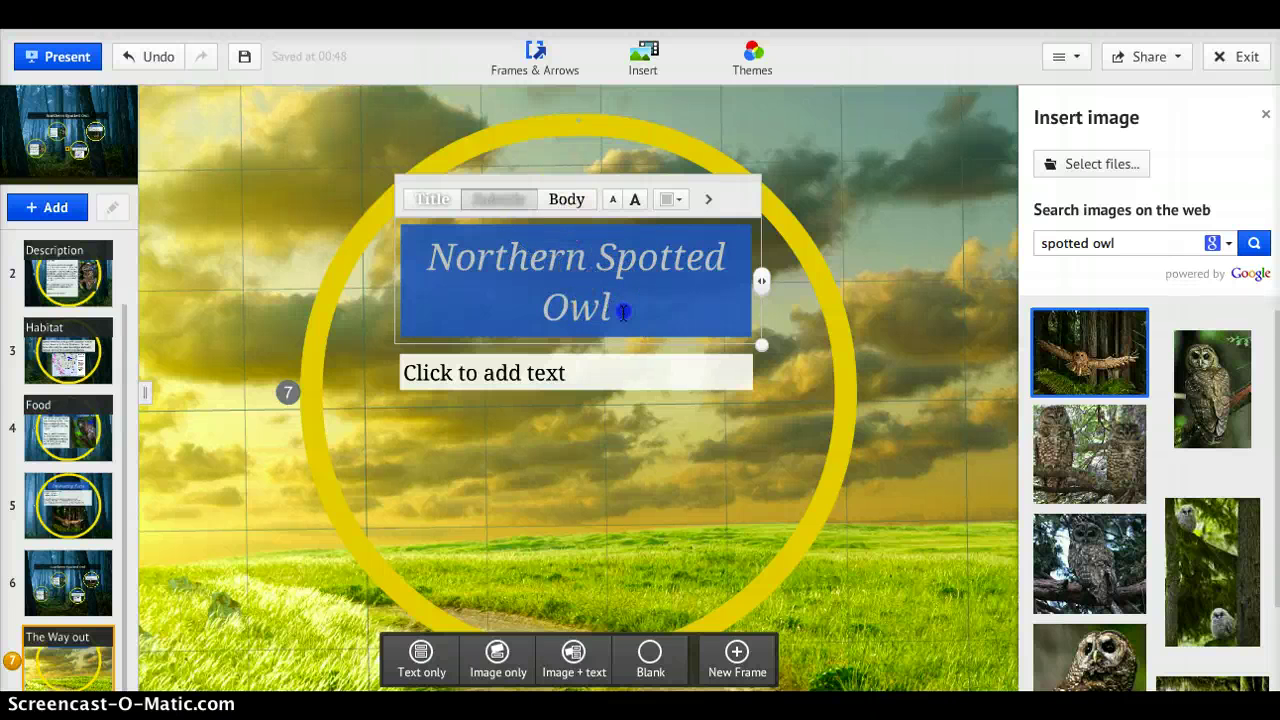
# Step: Color the closing frame's title text dark green
pyautogui.moveTo(614, 309); pyautogui.dragTo(411, 258)
pyautogui.click(680, 201)
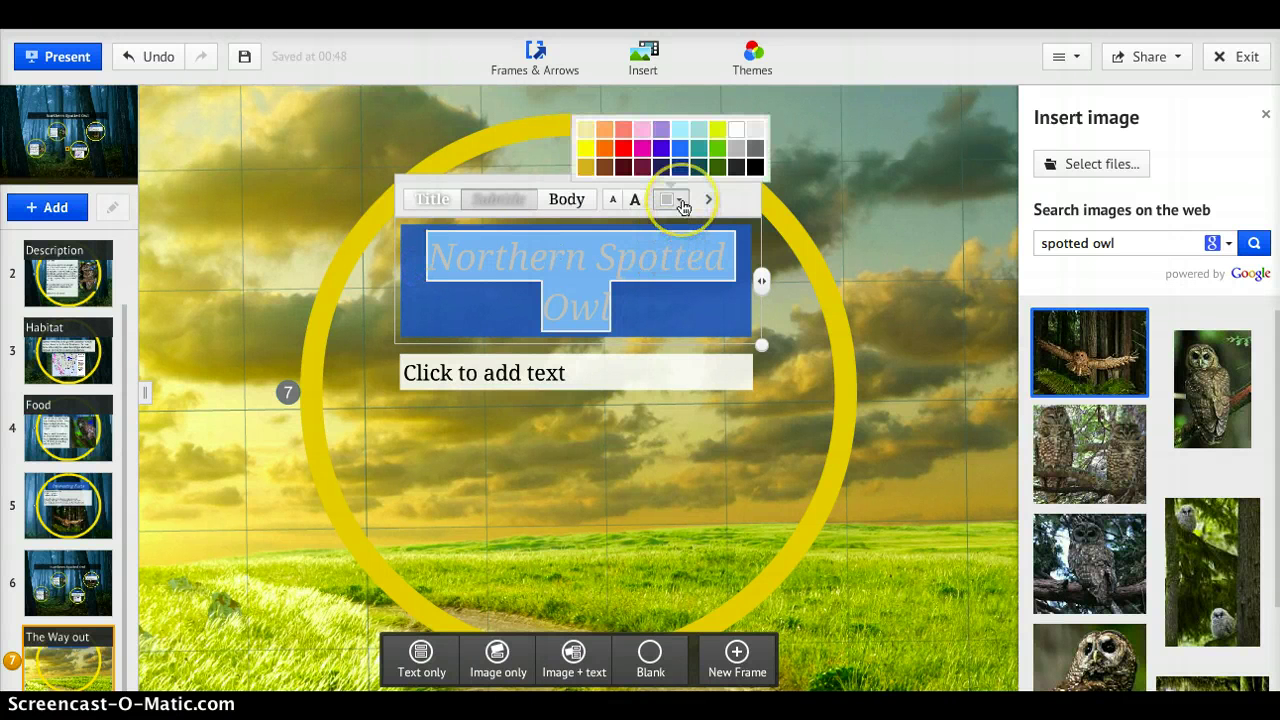
pyautogui.click(717, 167)
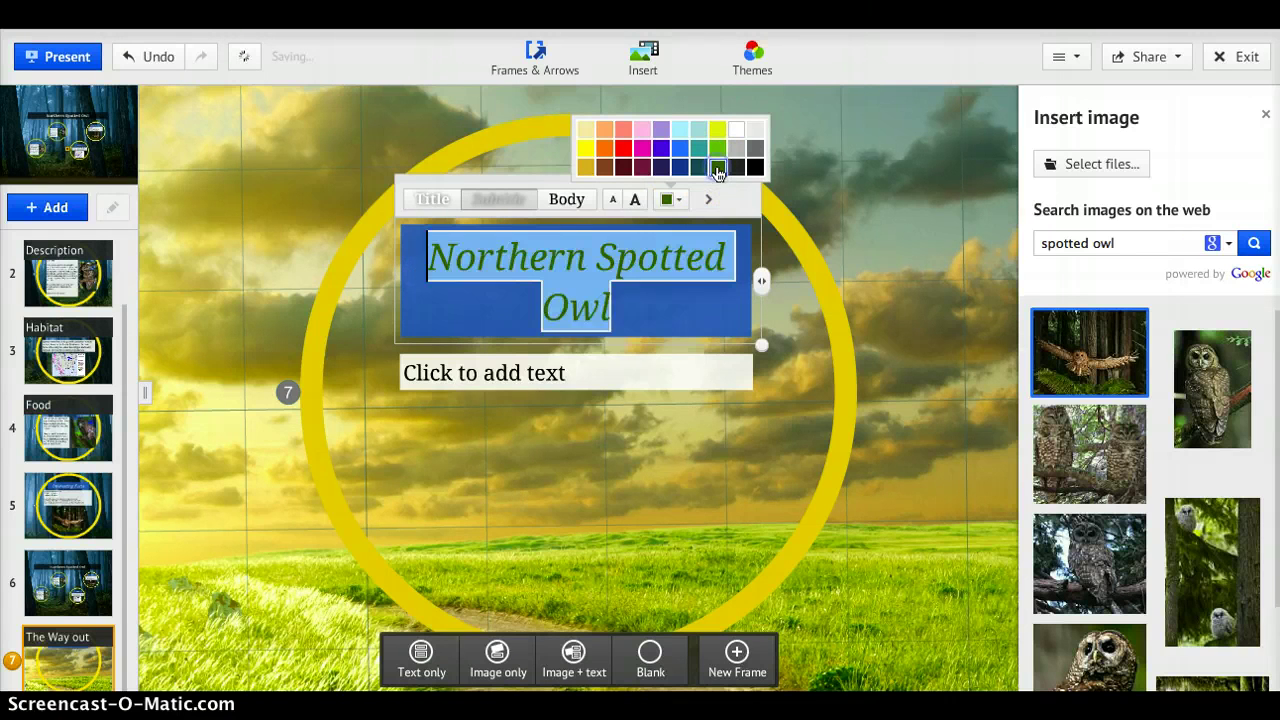
pyautogui.click(678, 436)
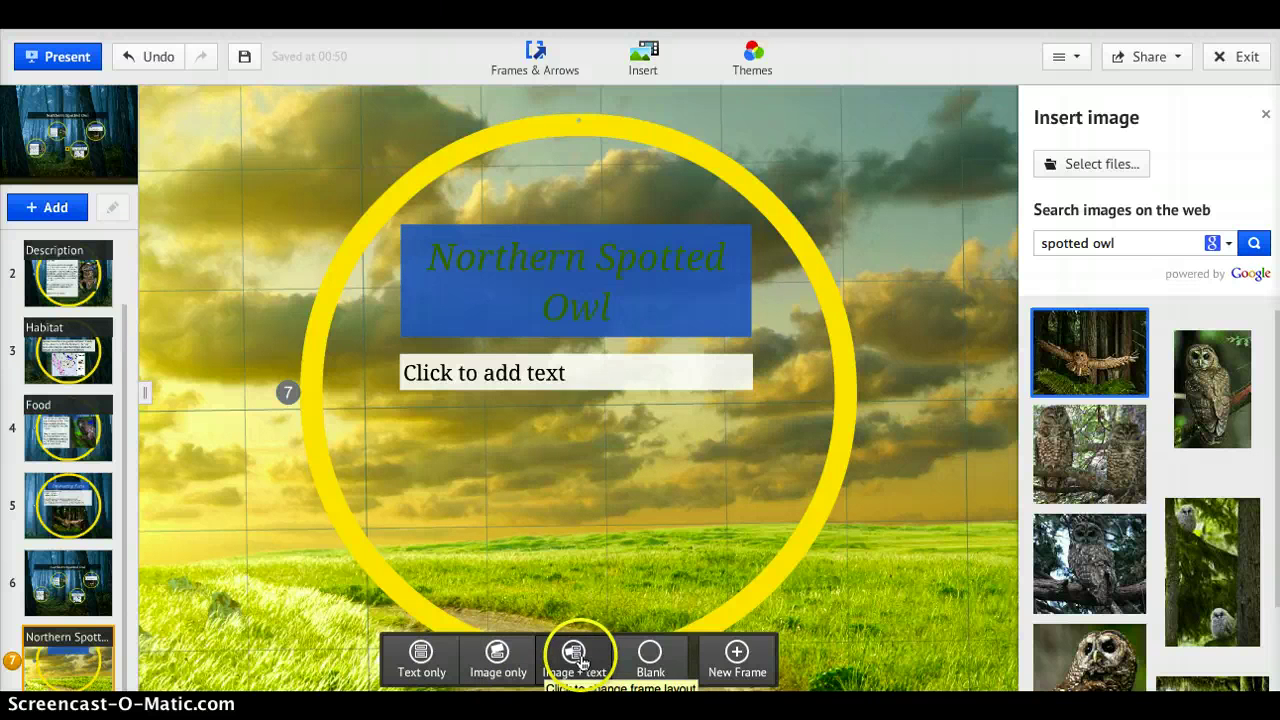
# Step: Remove the empty body text placeholder beneath the closing frame's title
pyautogui.click(585, 375)
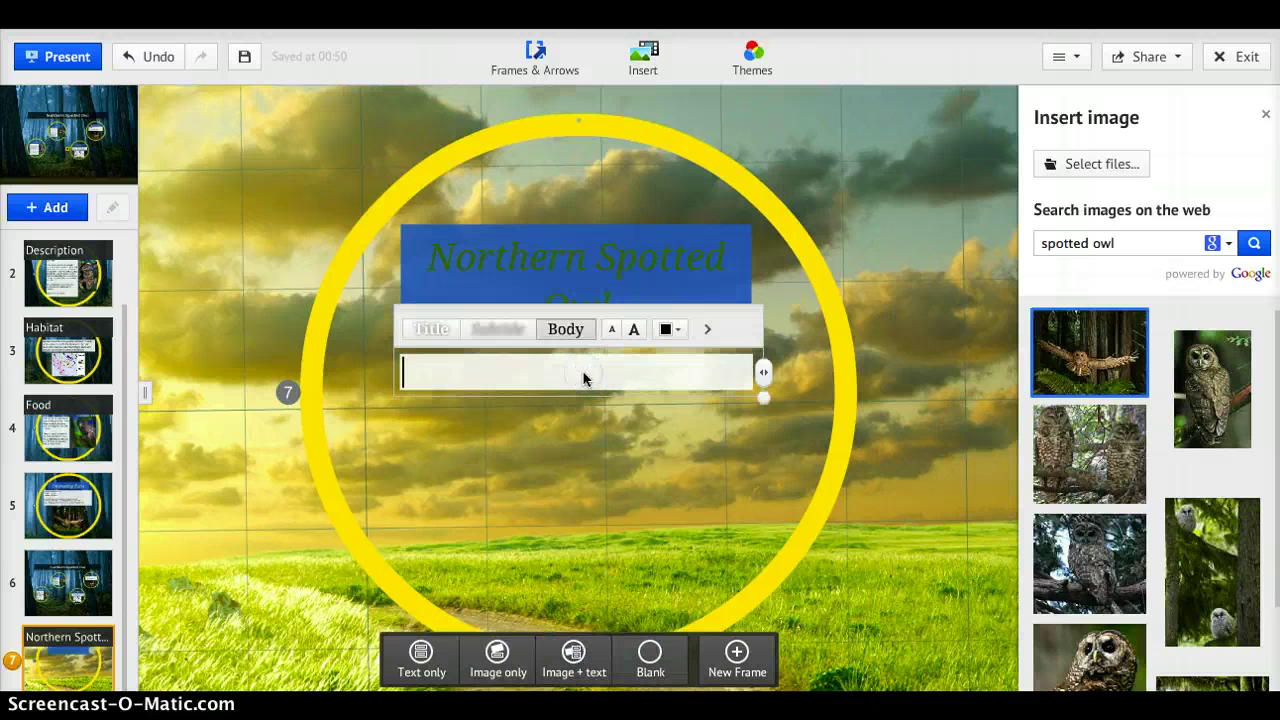
pyautogui.click(597, 466)
pyautogui.click(684, 360)
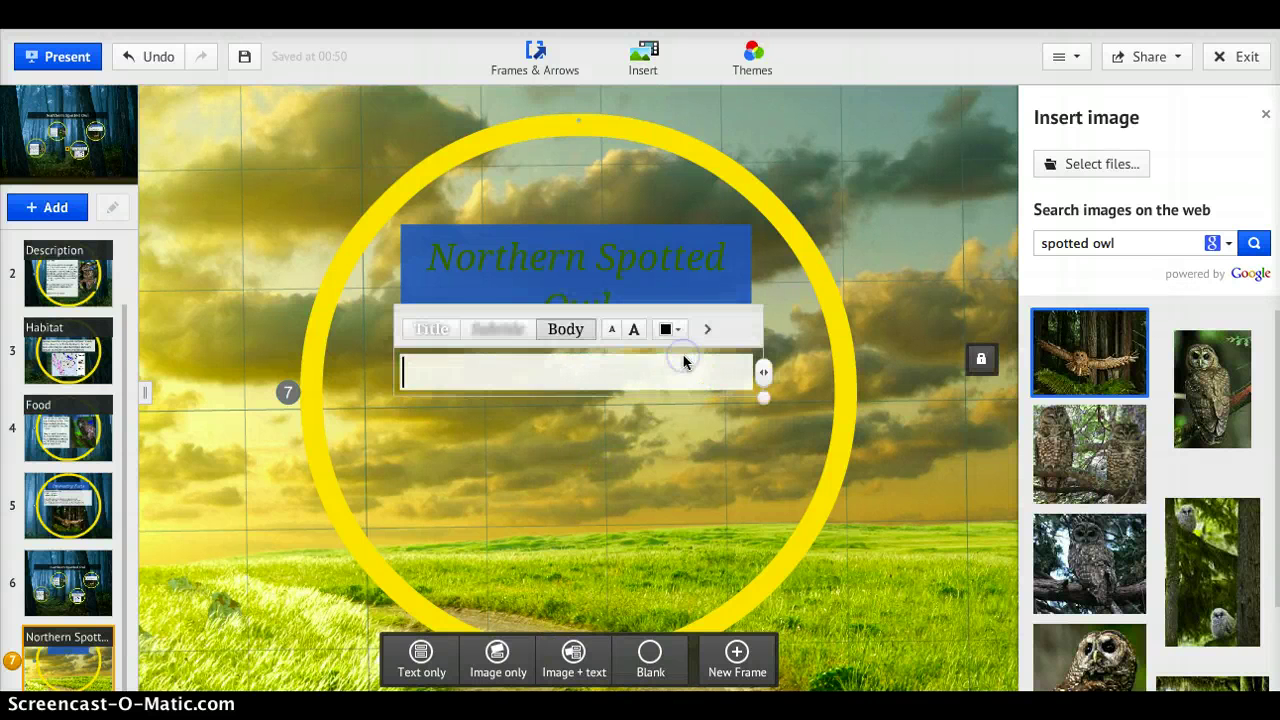
pyautogui.click(761, 406)
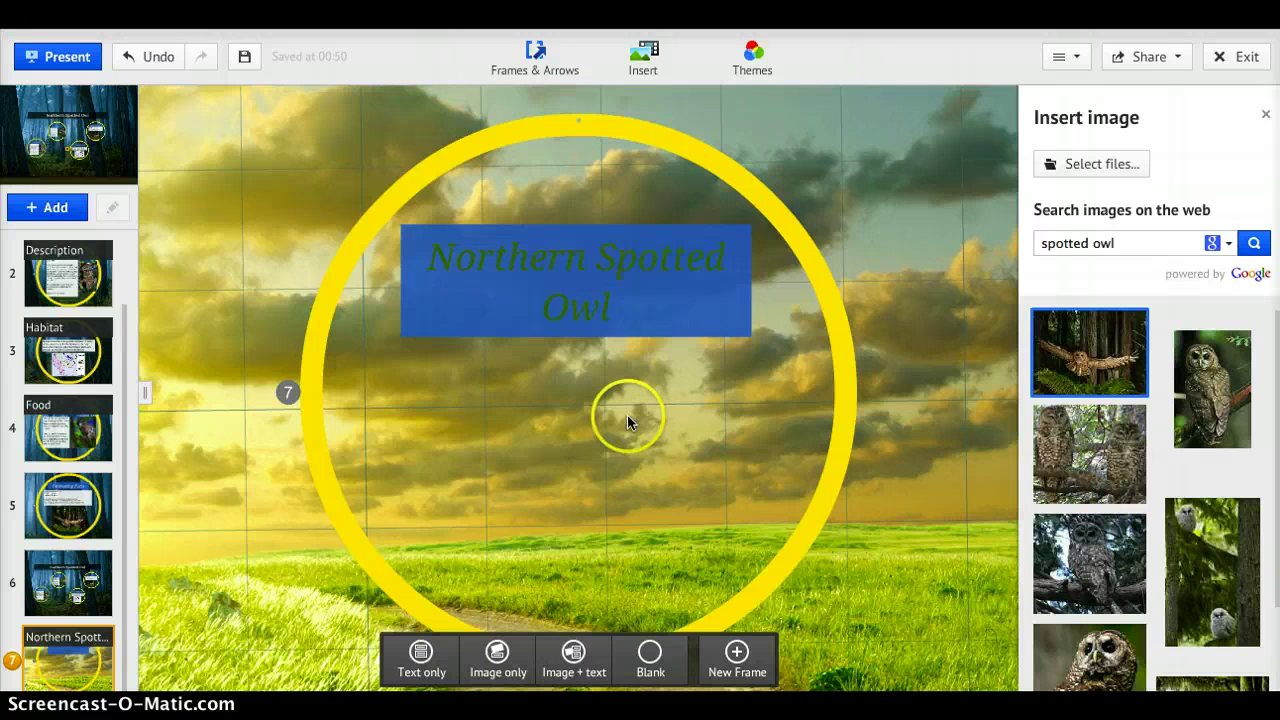
# Step: Recolor the closing frame's title text white and nudge the title slightly upward, centered in the circle
pyautogui.click(653, 328)
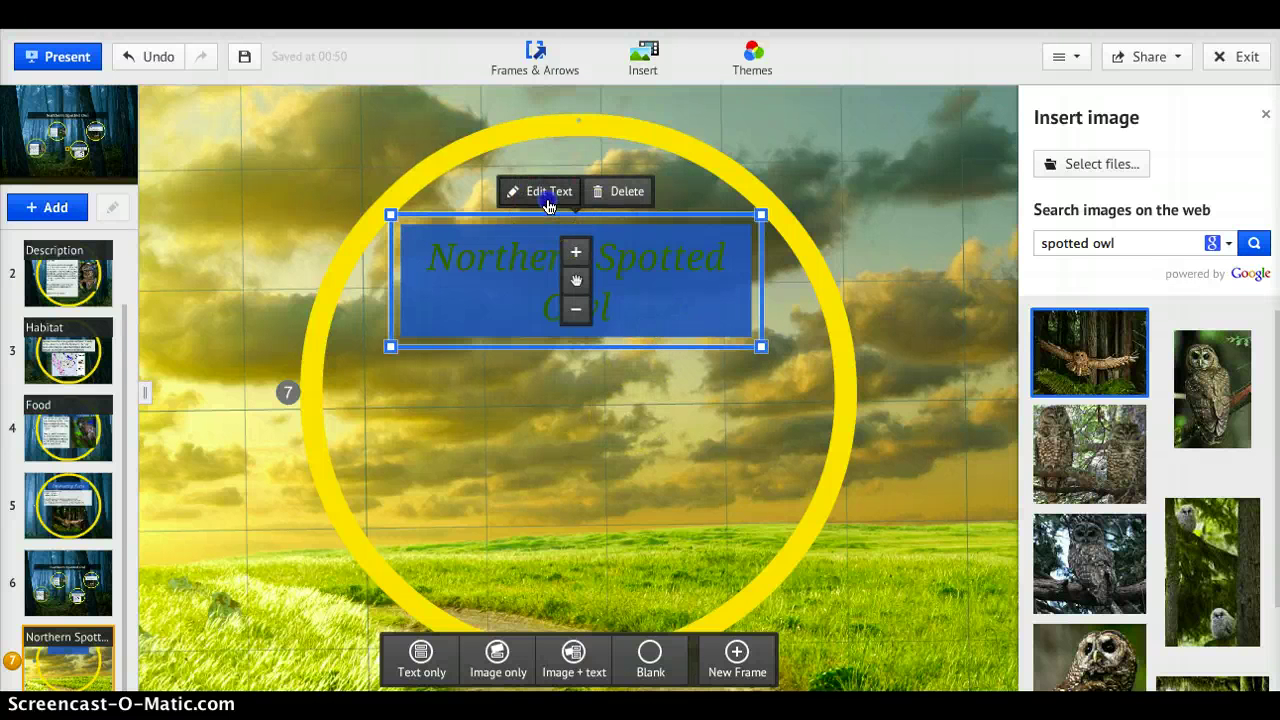
pyautogui.click(548, 192)
pyautogui.click(670, 199)
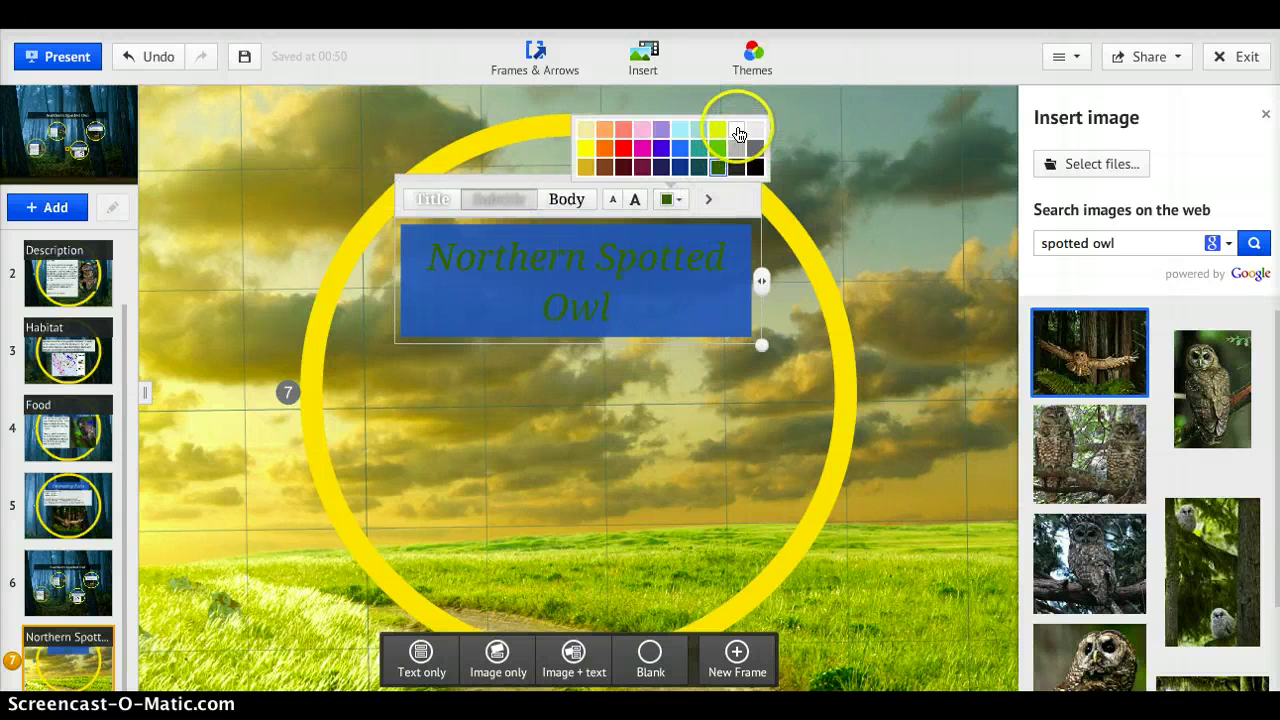
pyautogui.moveTo(663, 294); pyautogui.dragTo(372, 230)
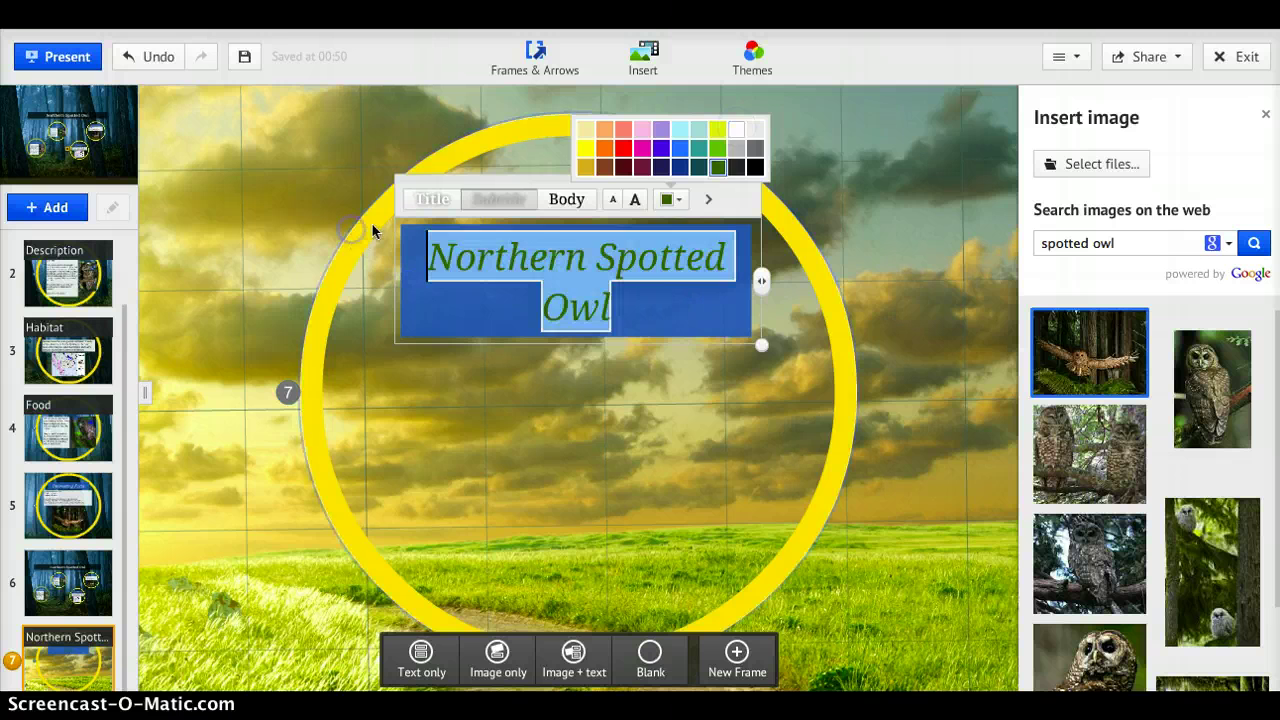
pyautogui.click(736, 129)
pyautogui.click(677, 393)
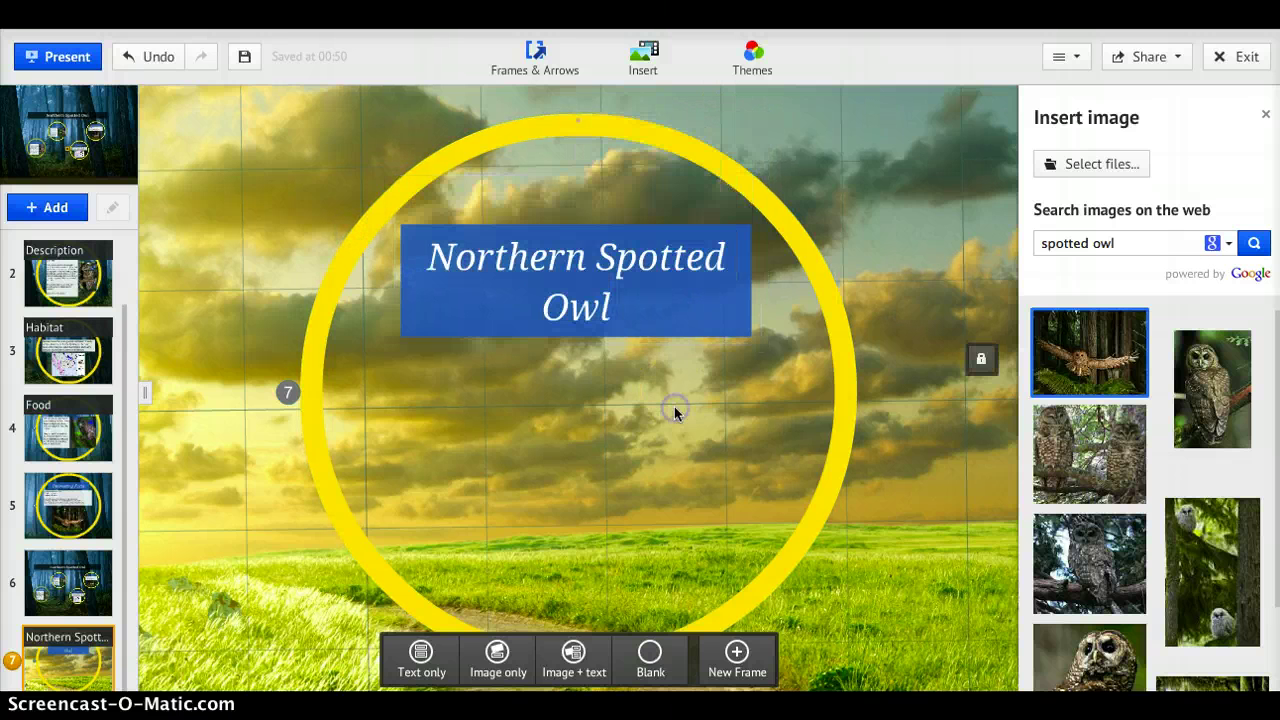
pyautogui.moveTo(666, 283); pyautogui.dragTo(668, 273)
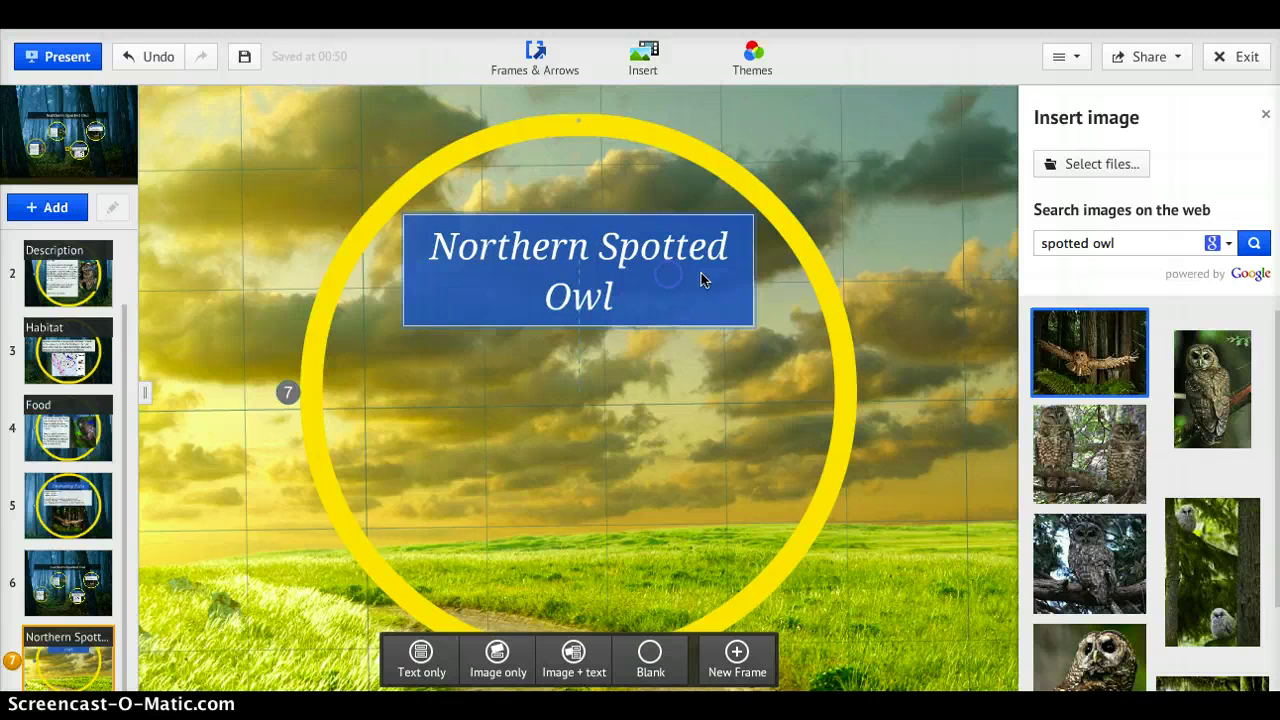
# Step: Insert the close-up owl photo from the web results, enlarge it to nearly the title's width and center it below the title inside the circle
pyautogui.scroll(-3, 1185, 450)
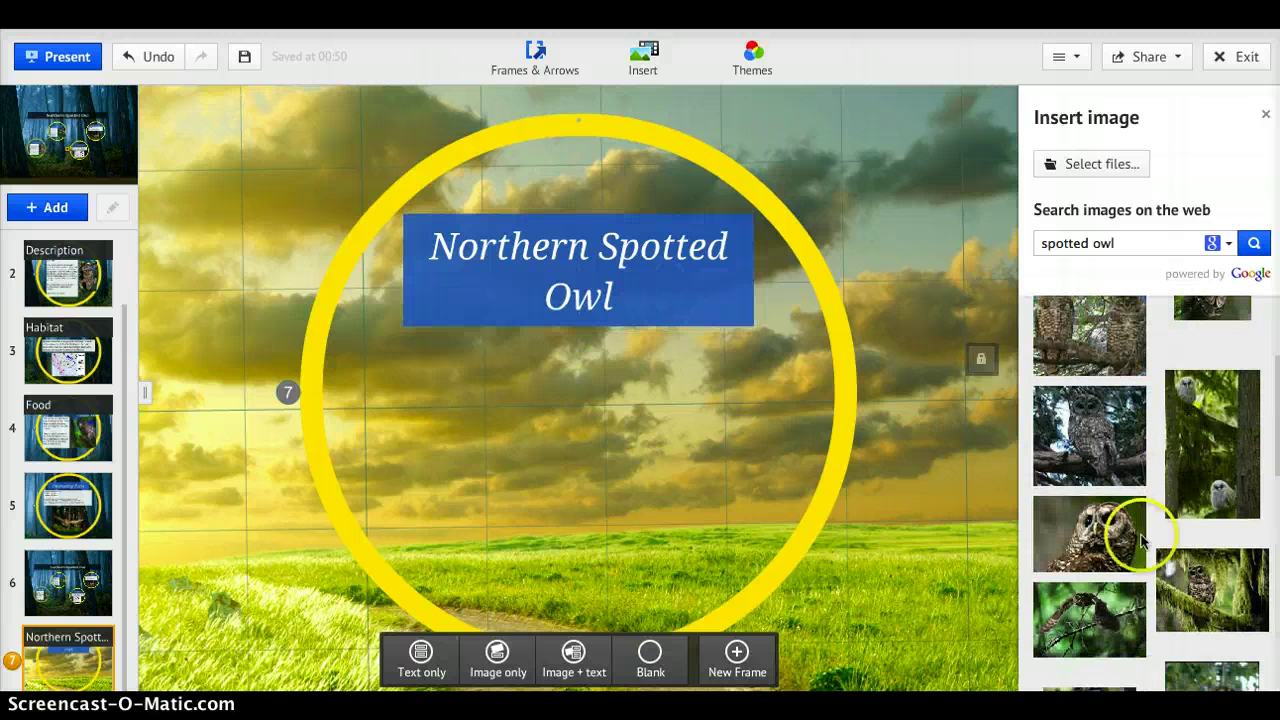
pyautogui.click(1106, 556)
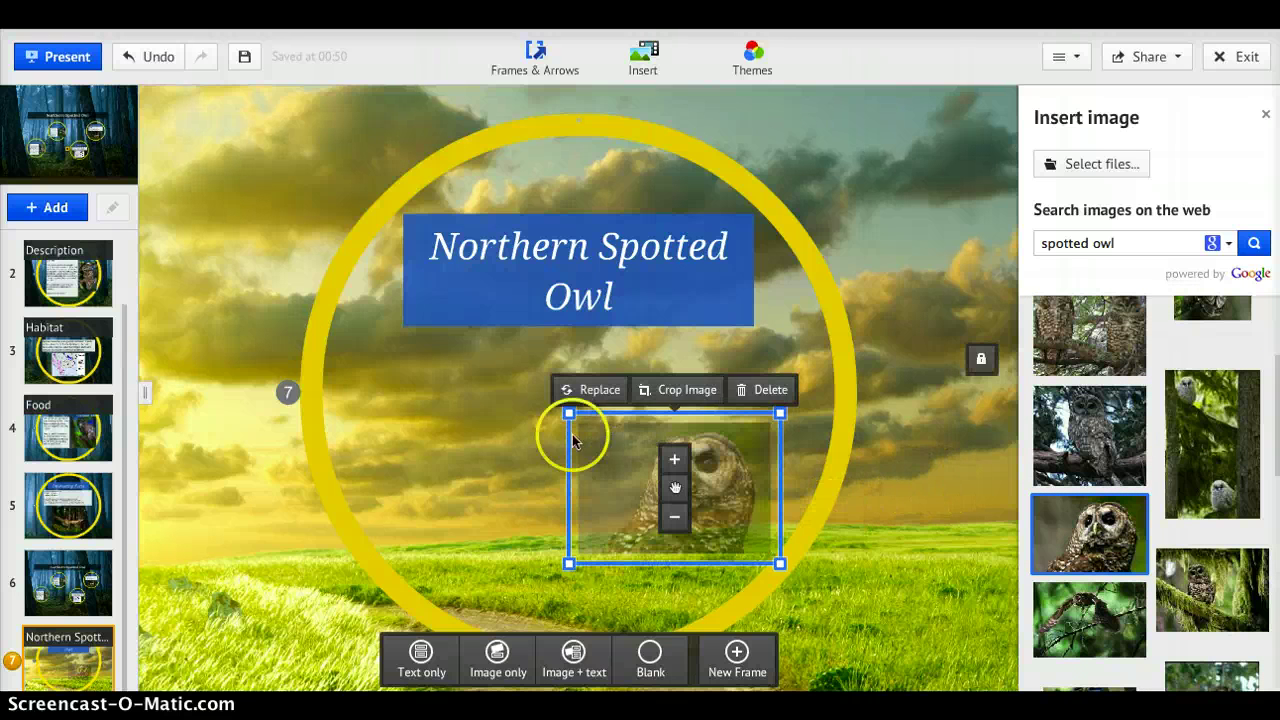
pyautogui.moveTo(567, 412); pyautogui.dragTo(461, 332)
pyautogui.moveTo(807, 428); pyautogui.dragTo(709, 409)
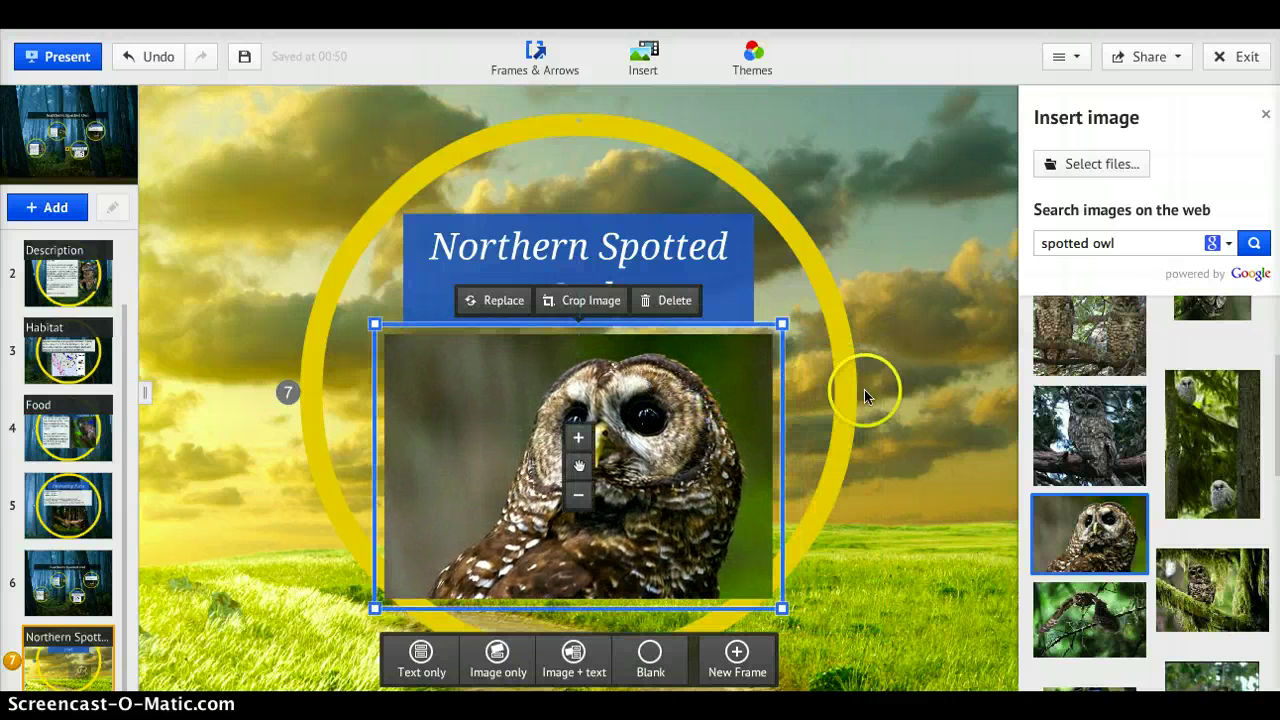
pyautogui.moveTo(788, 340); pyautogui.dragTo(755, 347)
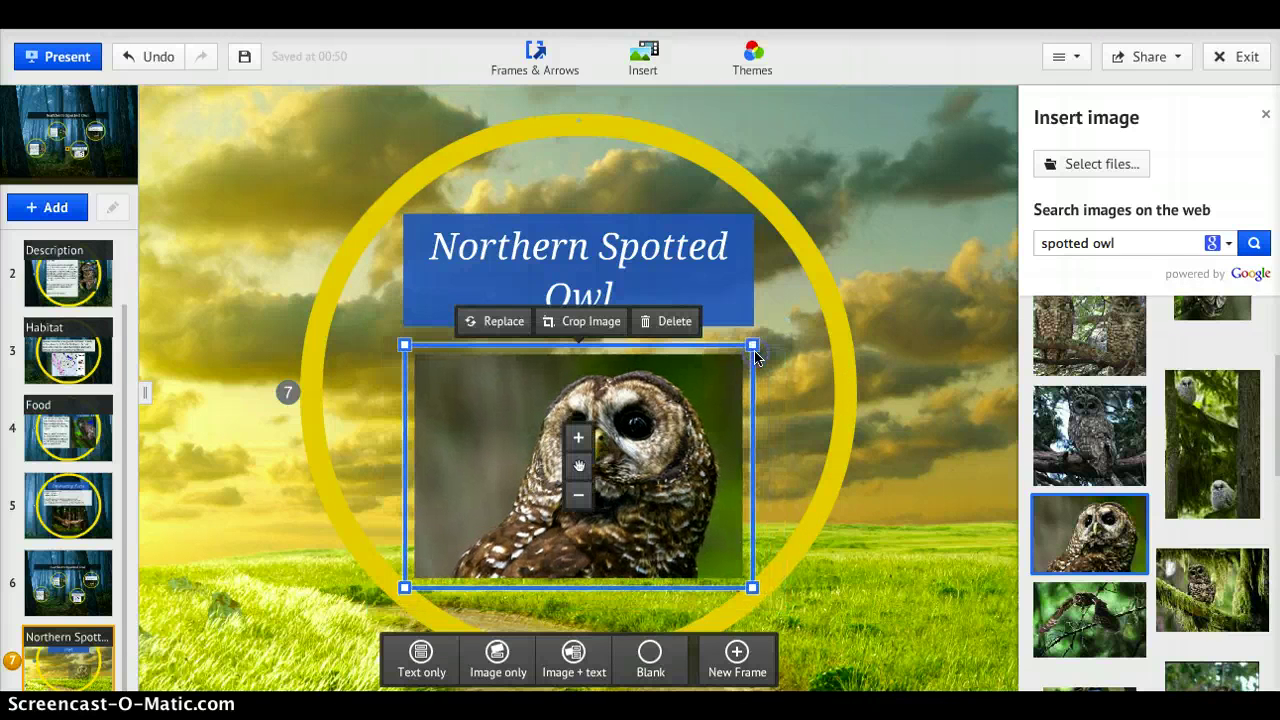
pyautogui.moveTo(710, 418); pyautogui.dragTo(799, 404)
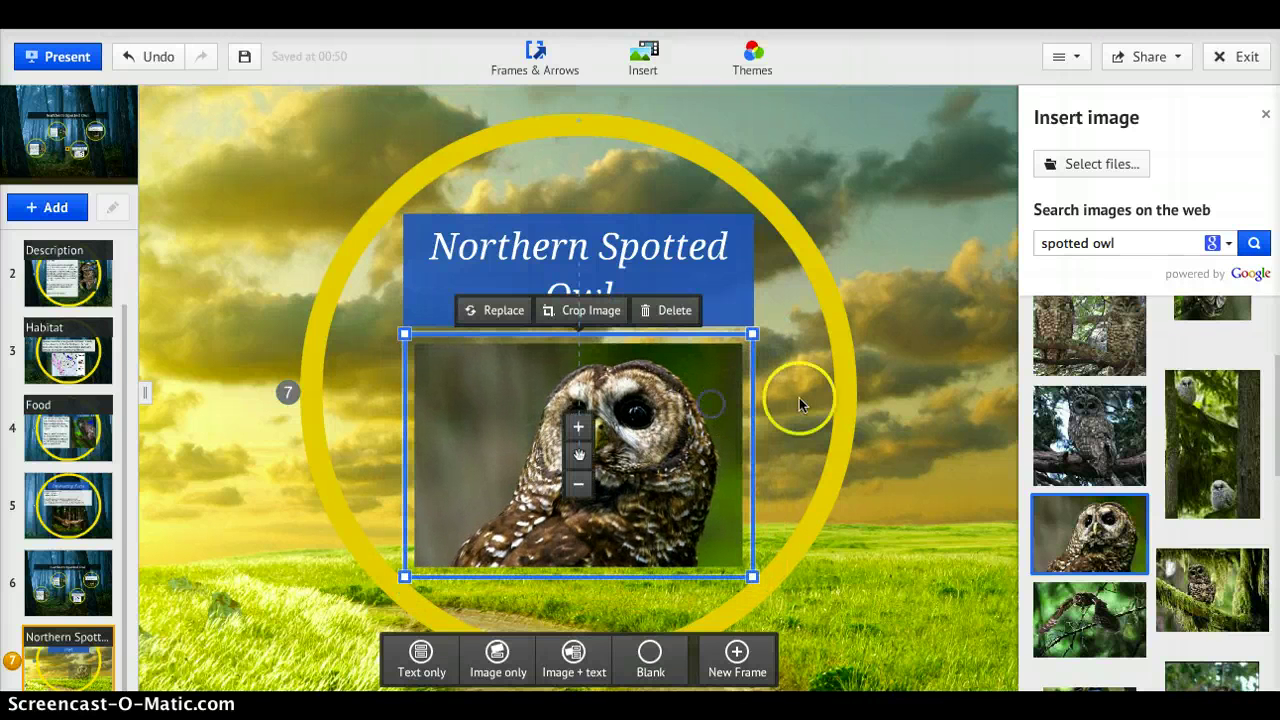
pyautogui.click(816, 402)
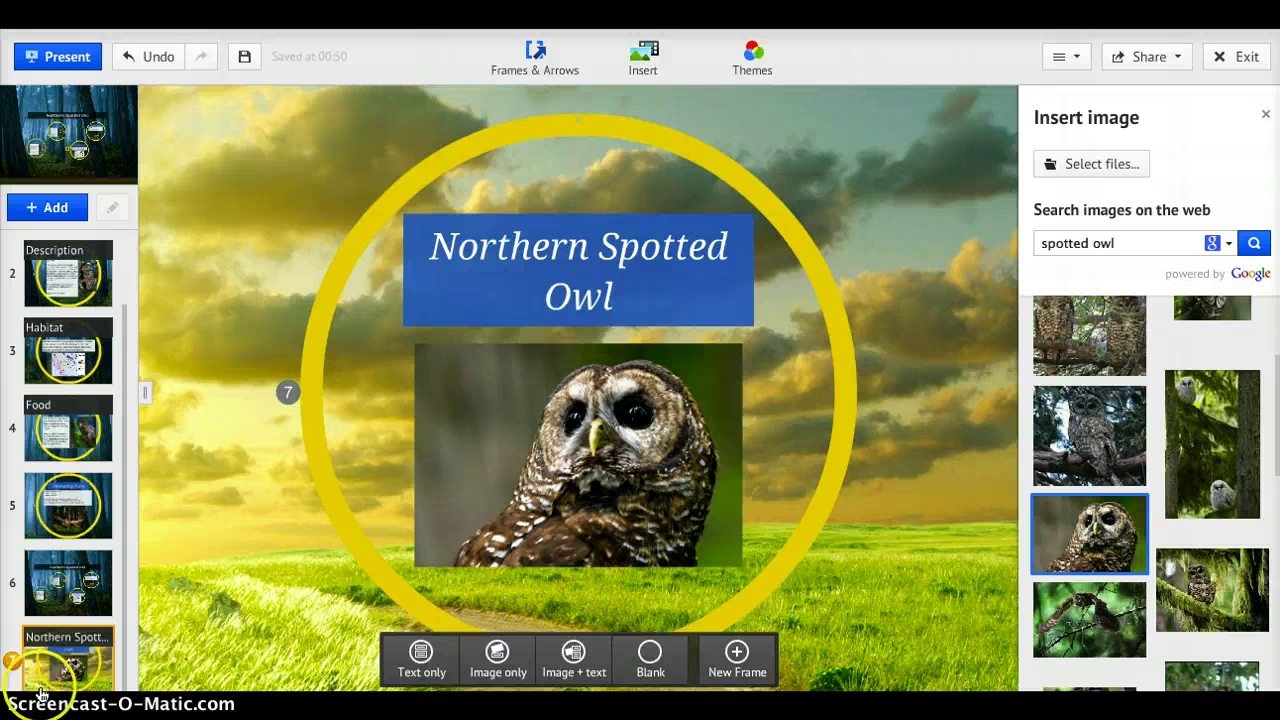
# Step: Start presenting the finished prezi
pyautogui.click(189, 379)
pyautogui.click(40, 60)
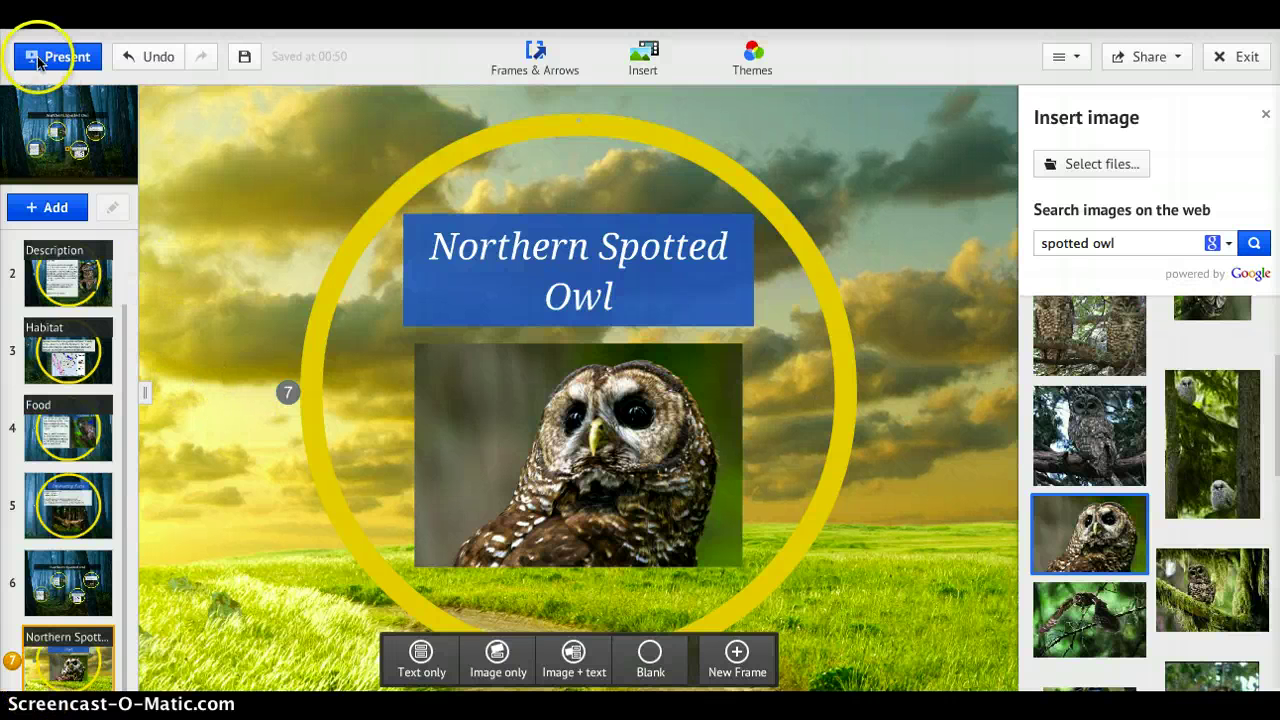